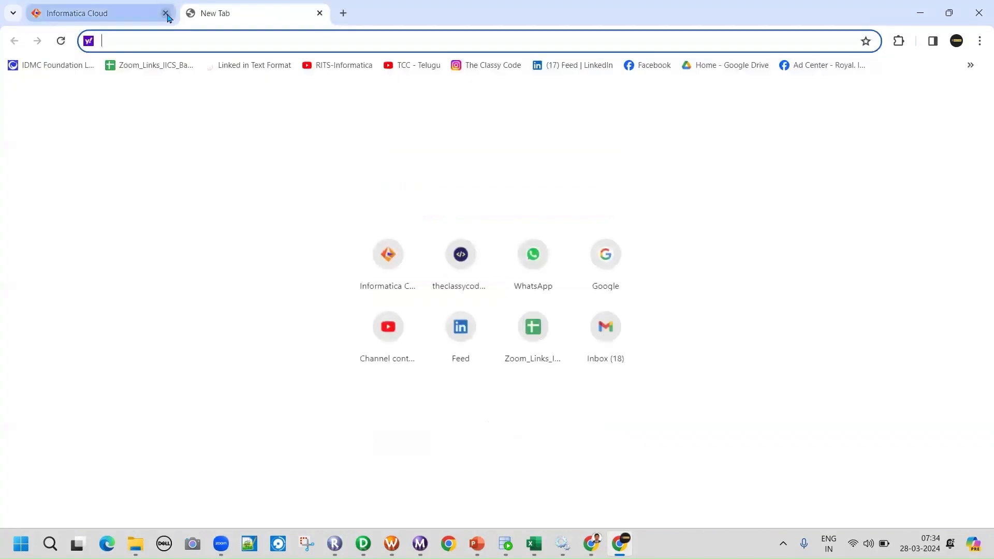
Step: Close the old Informatica Cloud tab, open its login page in the remaining tab and log in with the saved credentials
left_click(166, 12)
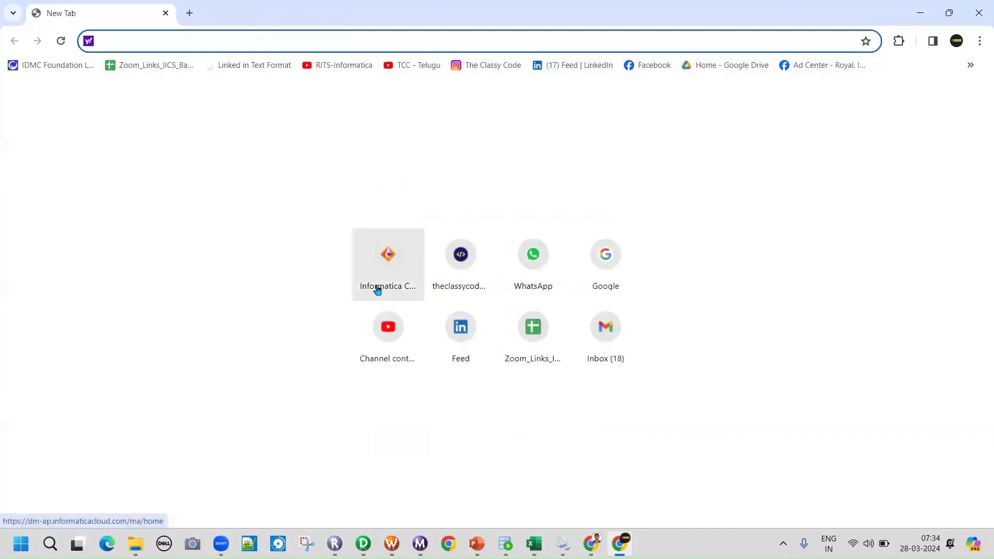
left_click(378, 255)
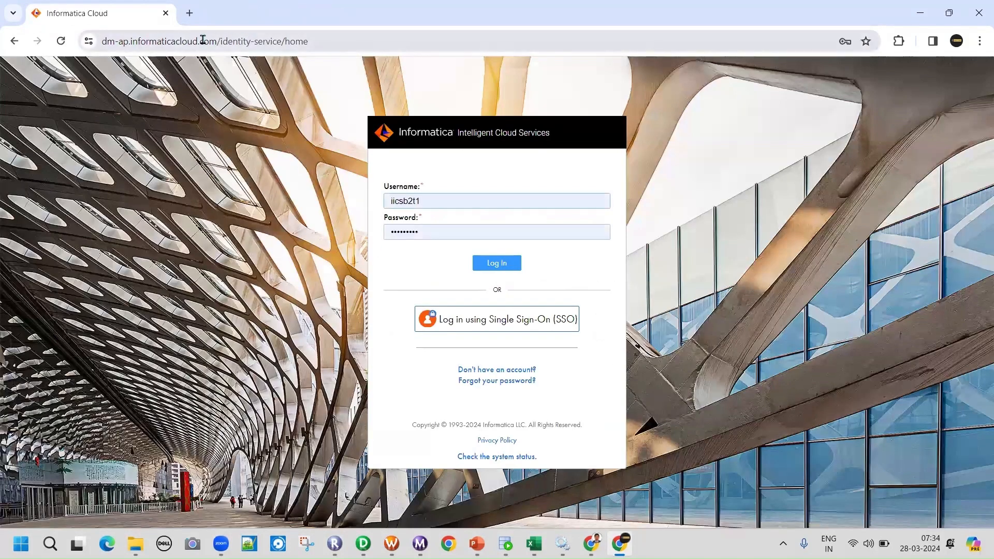
left_click(319, 41)
left_click(363, 41)
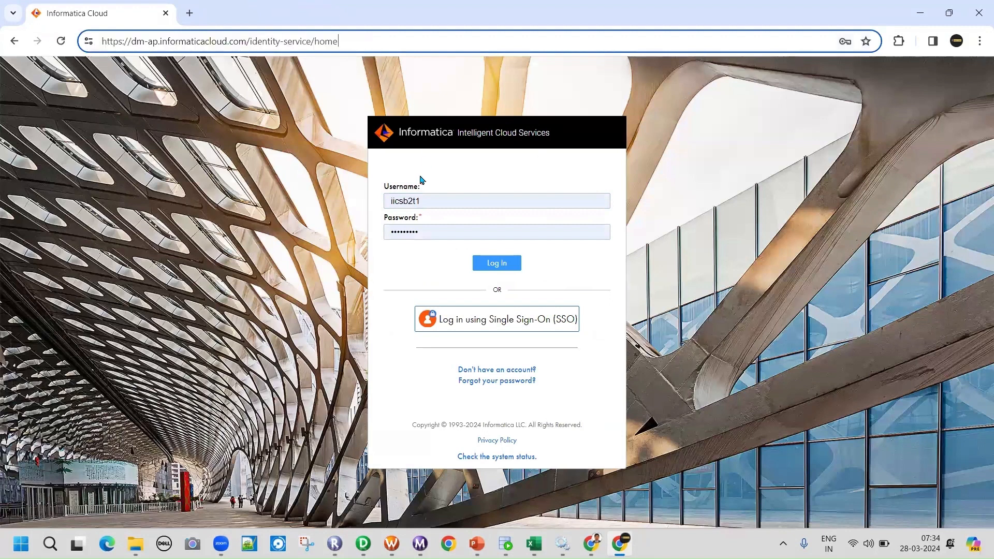
left_click(573, 181)
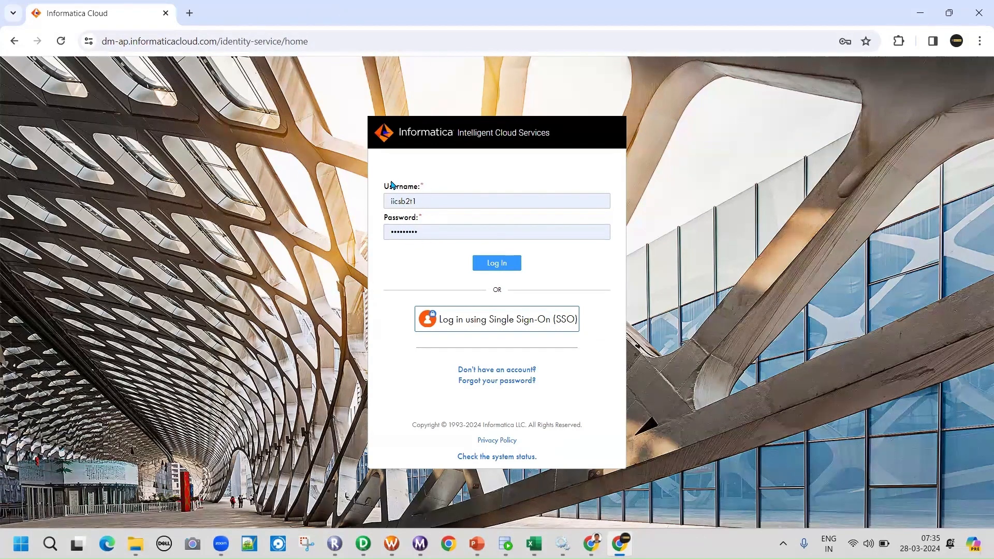
left_click(507, 265)
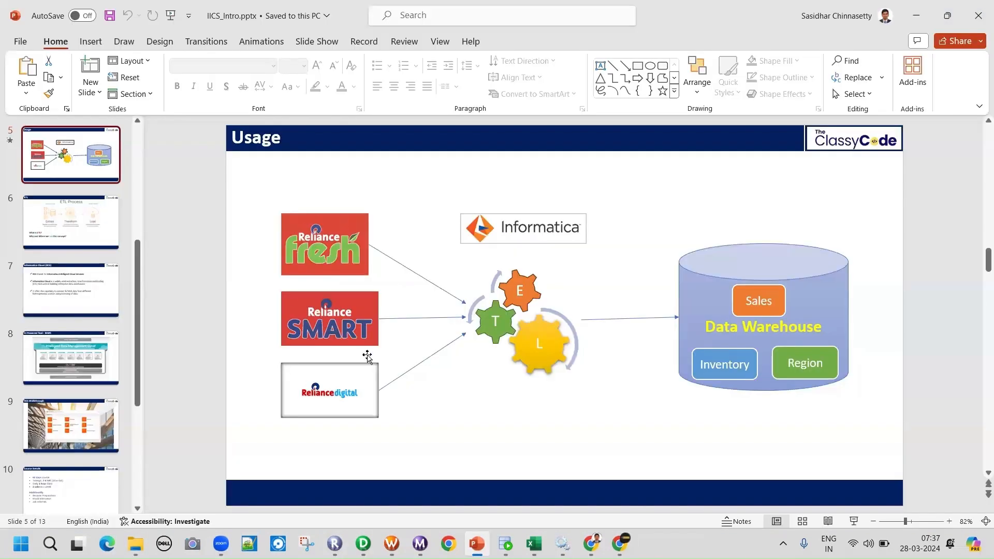
Step: Switch to Oracle SQL Developer and examine the SELECT keyword and table name of the STORE_SALES query in the source worksheet
mouse_move(500, 539)
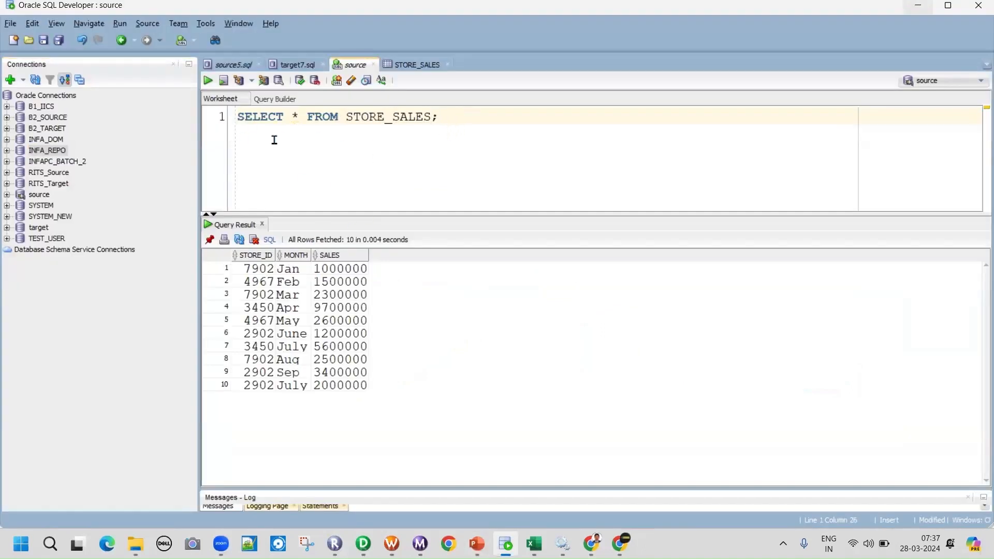
left_click_drag(455, 118, 205, 124)
left_click(352, 146)
double_click(356, 118)
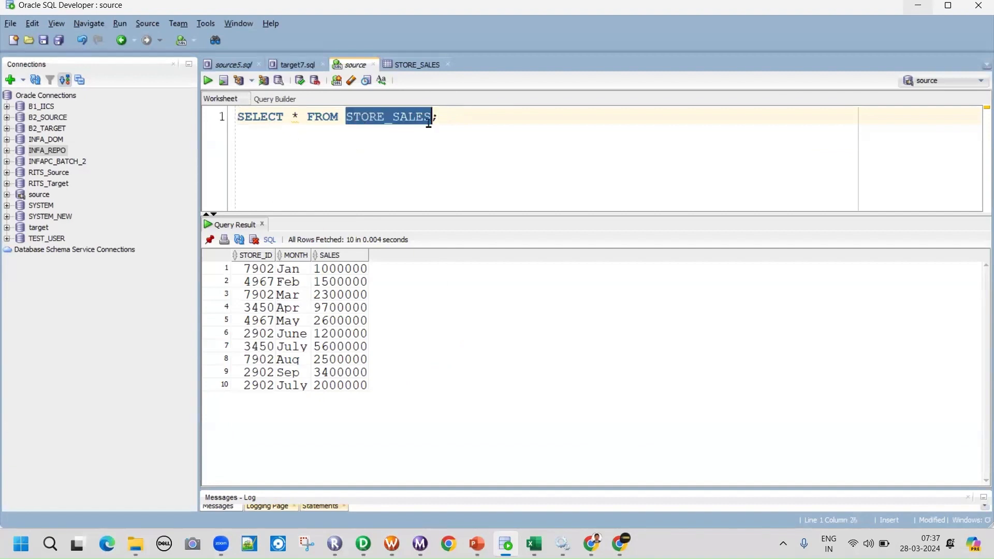
left_click_drag(430, 118, 345, 115)
key("End")
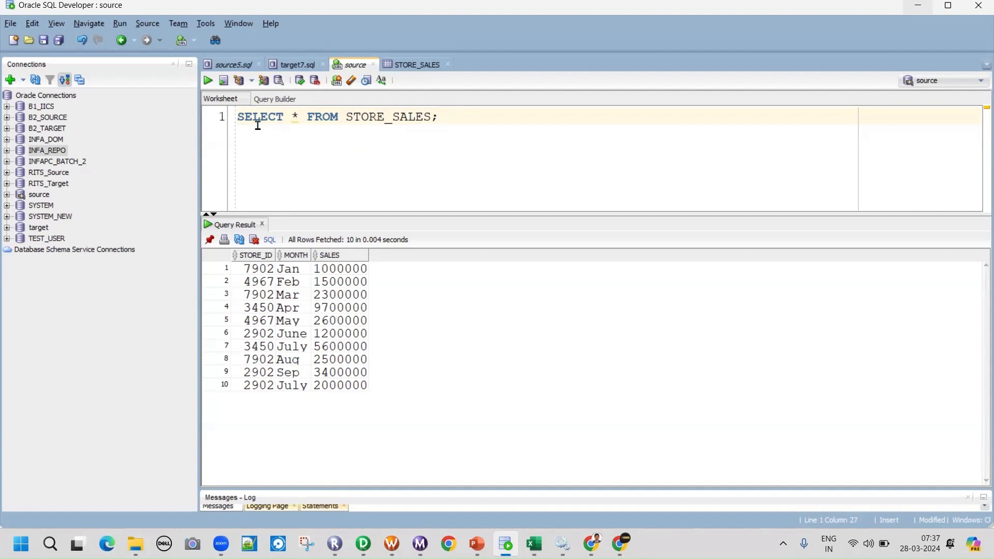
key("shift+Left")
double_click(264, 117)
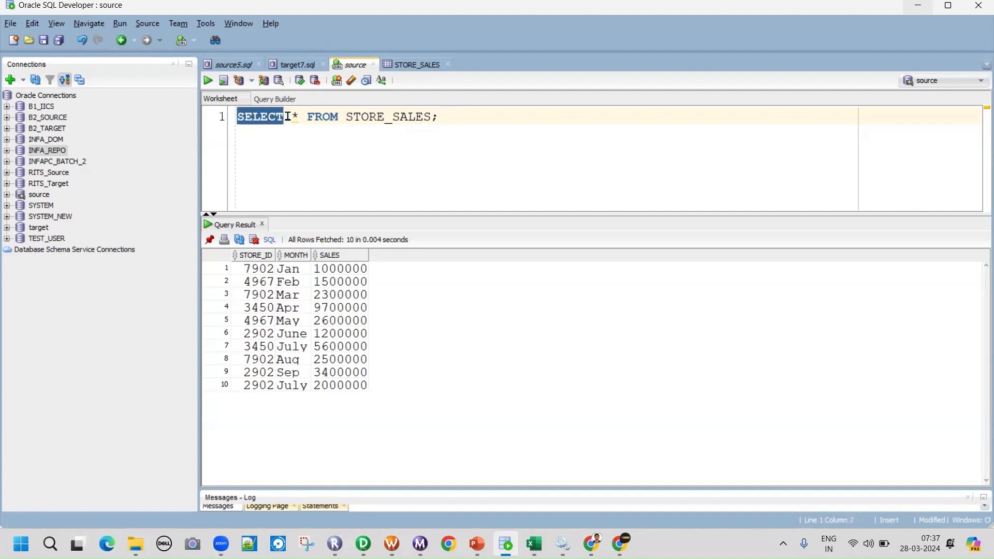
left_click(277, 117)
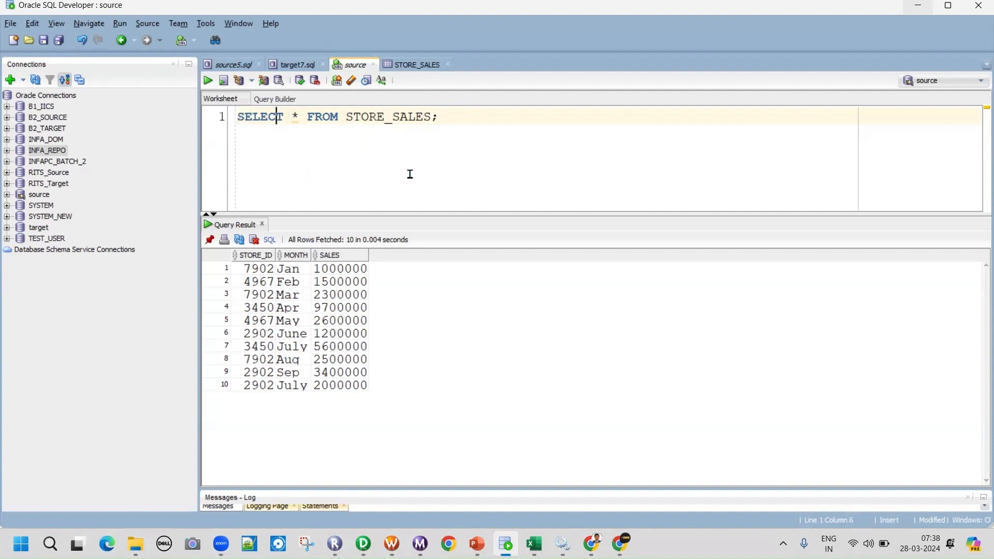
left_click(442, 118)
key("shift+Home")
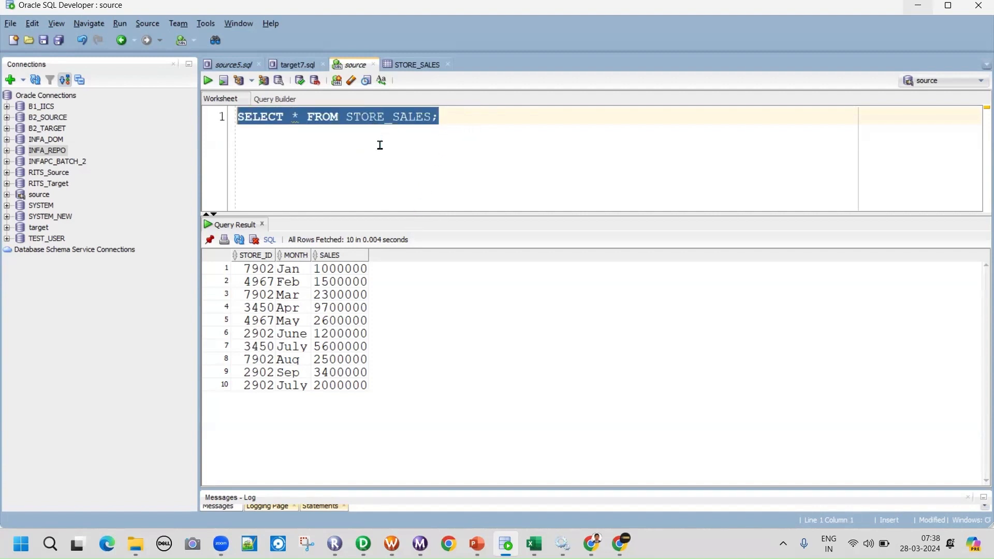
left_click(445, 118)
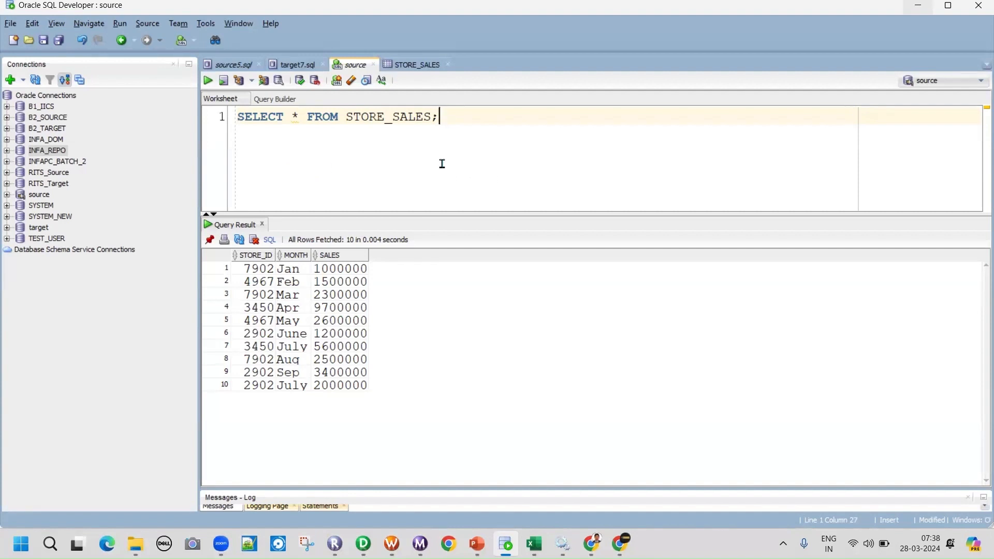
Step: Go through the STORE_SALES statement part by part, from SELECT through the asterisk and table name to the closing semicolon
left_click(239, 116)
key("shift+Right")
key("shift+Right")
key("shift+Right")
key("shift+Right")
key("shift+Right")
key("shift+Right")
key("shift+Right")
key("shift+Right")
key("shift+Right")
key("shift+Right")
key("shift+Right")
key("shift+Right")
key("shift+Right")
key("shift+Right")
key("shift+Right")
key("shift+Right")
key("shift+Right")
left_click(273, 120)
double_click(402, 116)
left_click(299, 118)
left_click(378, 117)
left_click(444, 117)
double_click(435, 117)
Step: Run the query SELECT * FROM STORE_SALES; and review the returned rows against the table name
left_click_drag(451, 116, 184, 120)
left_click(208, 81)
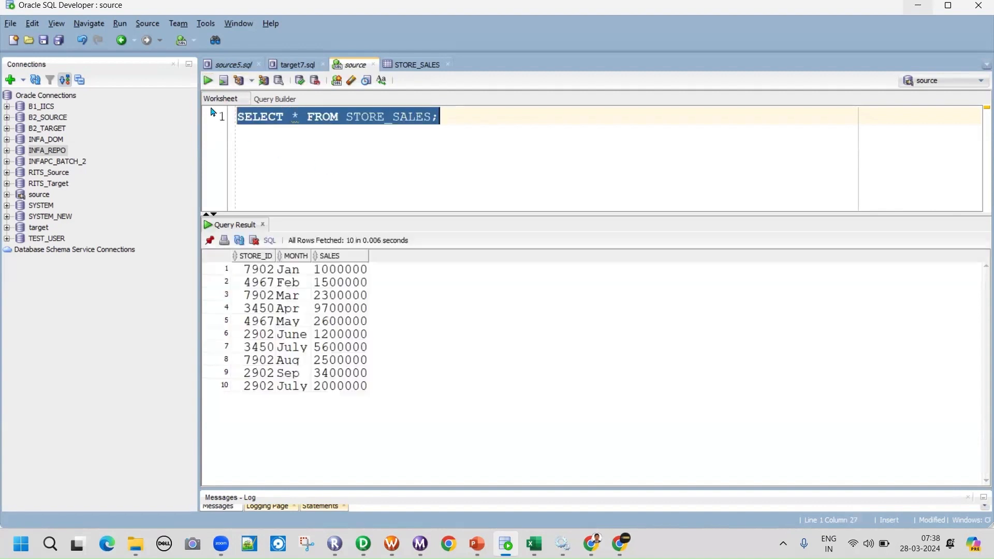
left_click_drag(255, 272, 344, 387)
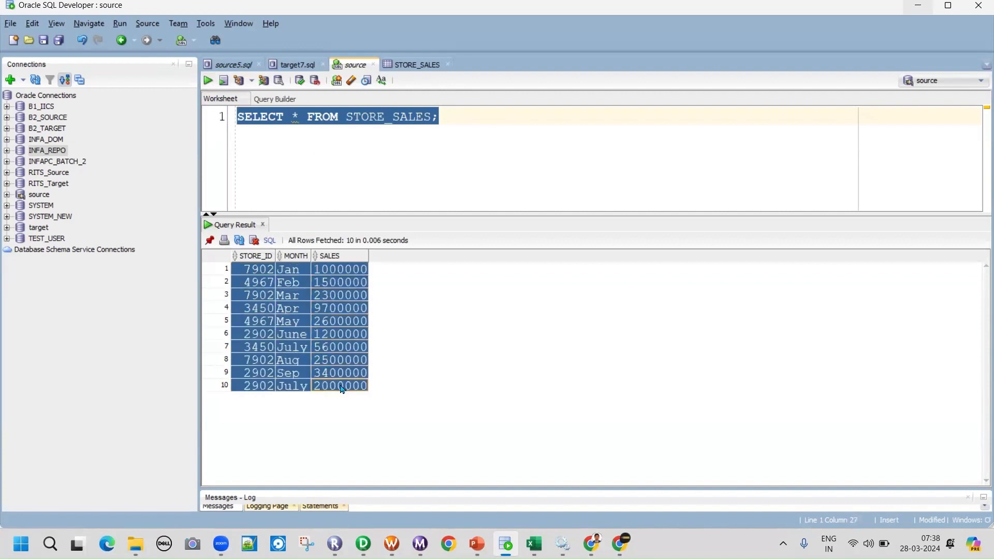
double_click(382, 120)
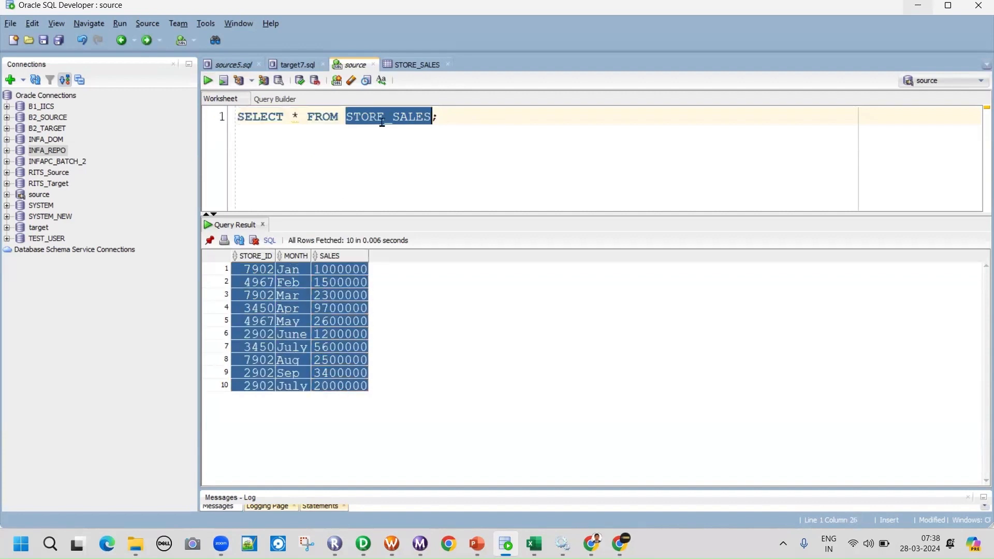
left_click(446, 120)
left_click(341, 313)
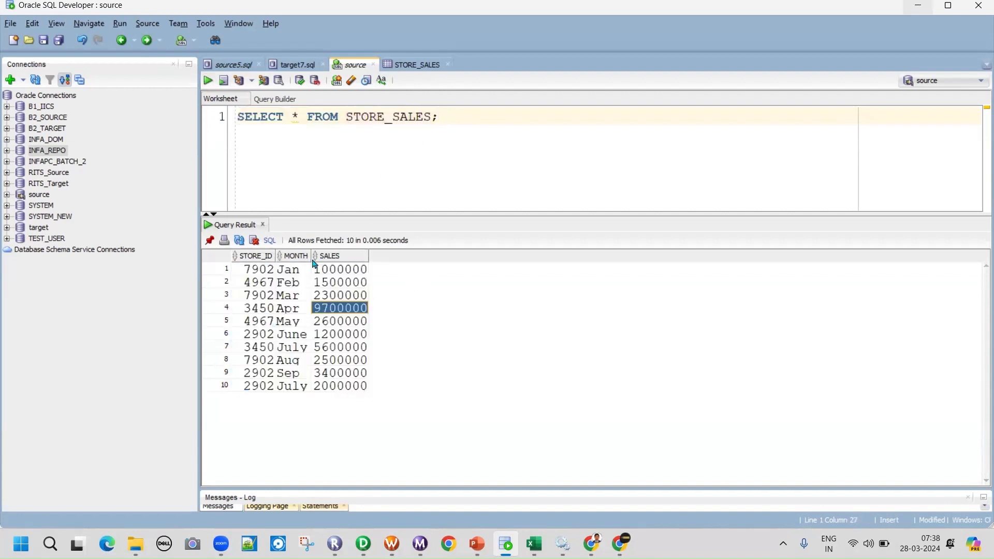
Step: Add a space between STORE_SALES and the semicolon in the query
left_click(427, 119)
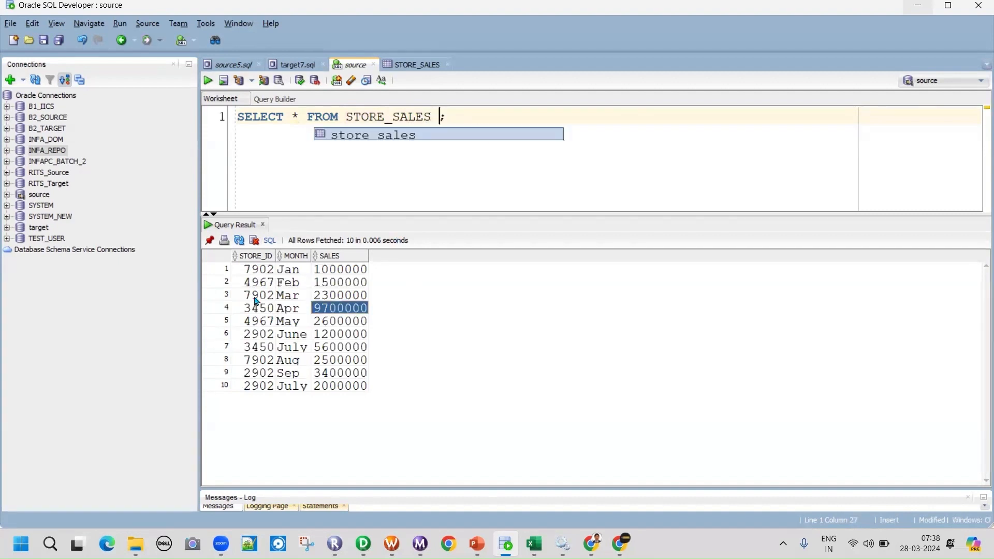
left_click(339, 273)
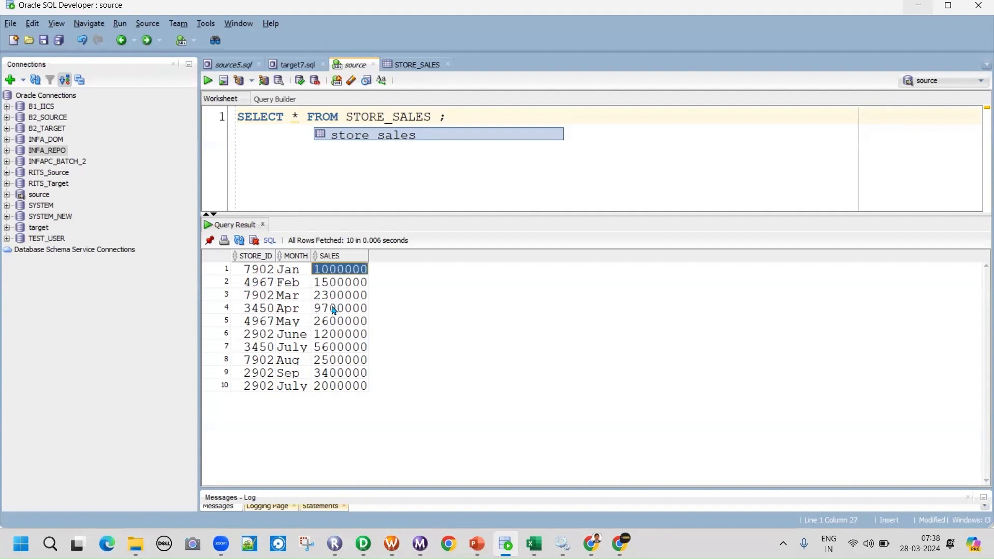
left_click(436, 128)
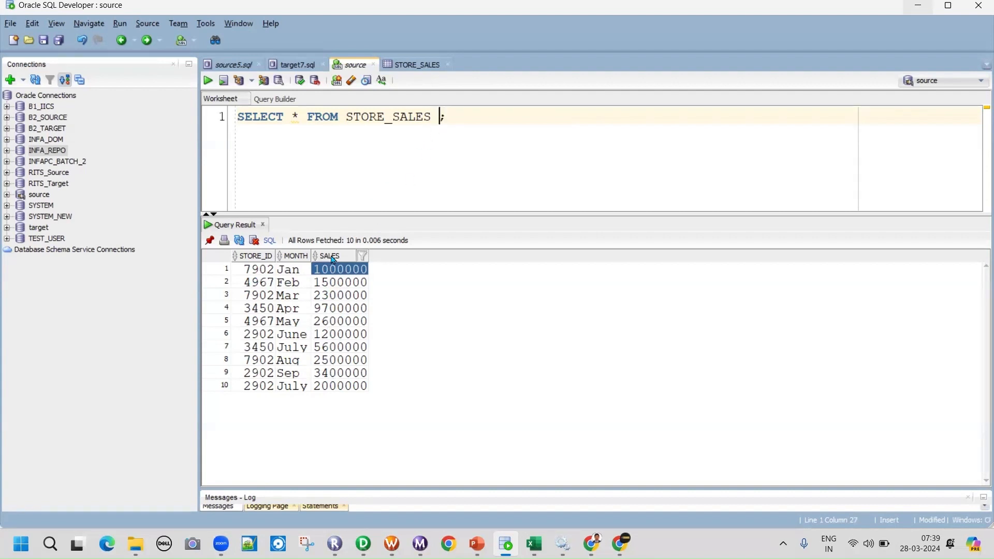
Step: Examine the STORE_ID, MONTH and SALES columns and the individual store rows in the query result
left_click(256, 255)
left_click(302, 258)
left_click(304, 256)
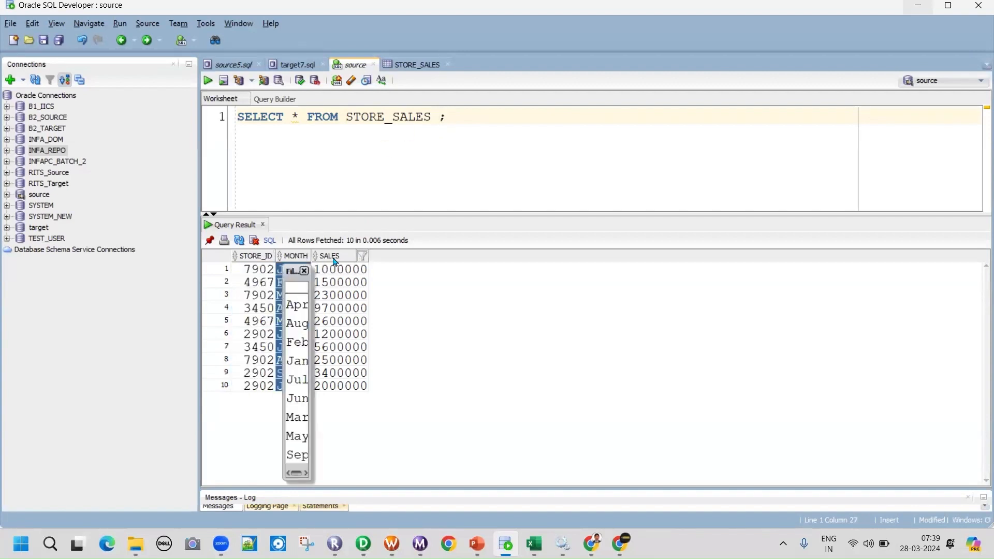
left_click(332, 258)
left_click(228, 271)
left_click(220, 297)
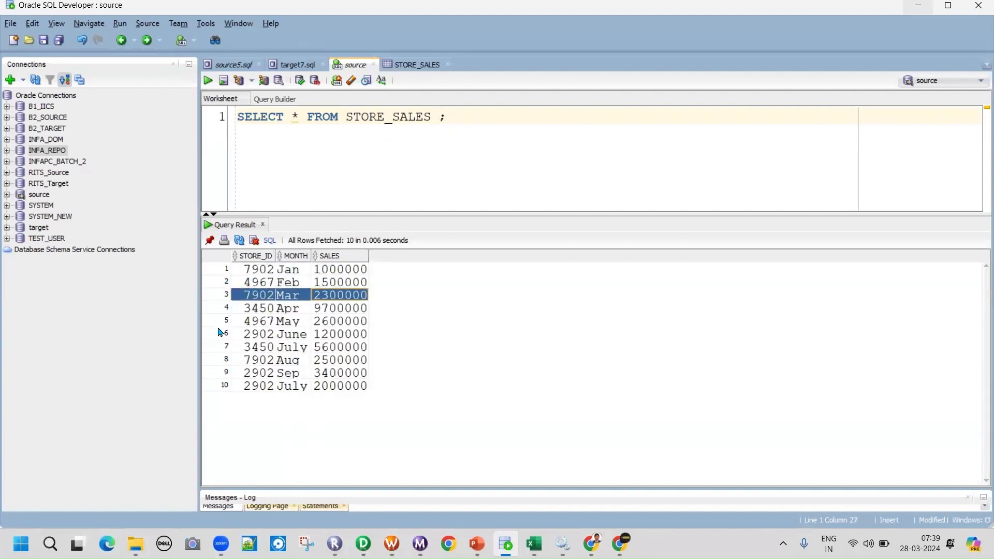
left_click(220, 332)
left_click(220, 360)
left_click(221, 386)
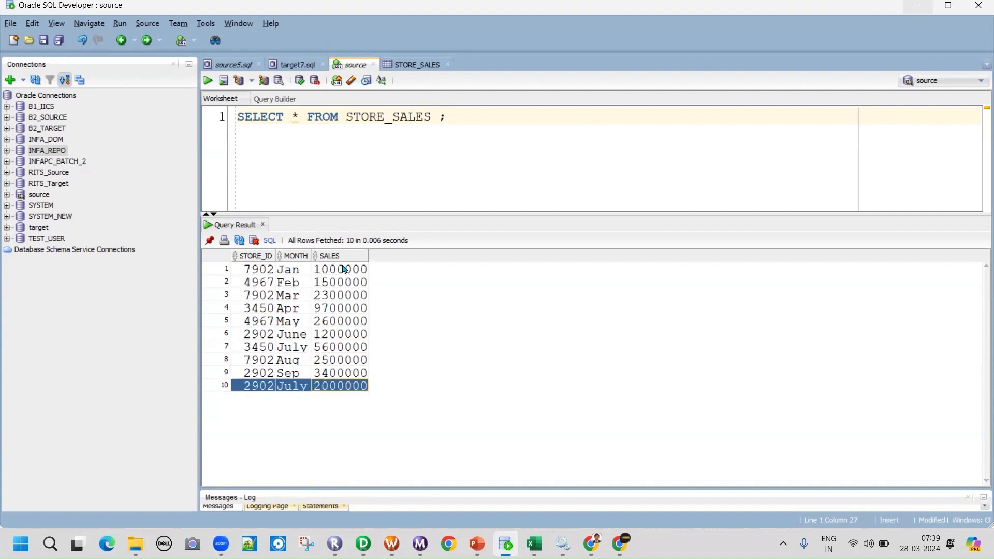
left_click(217, 296)
left_click(214, 310)
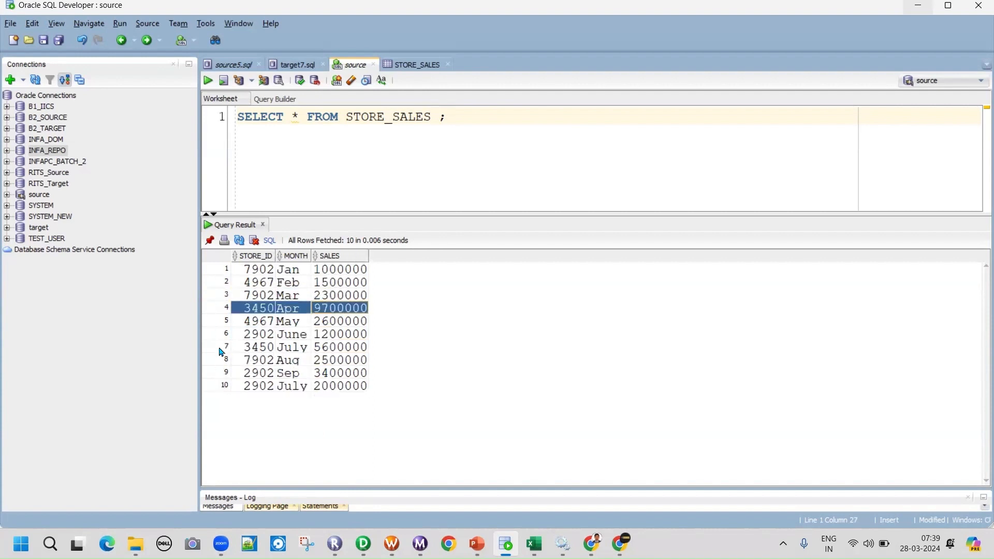
left_click(222, 348)
left_click(223, 387)
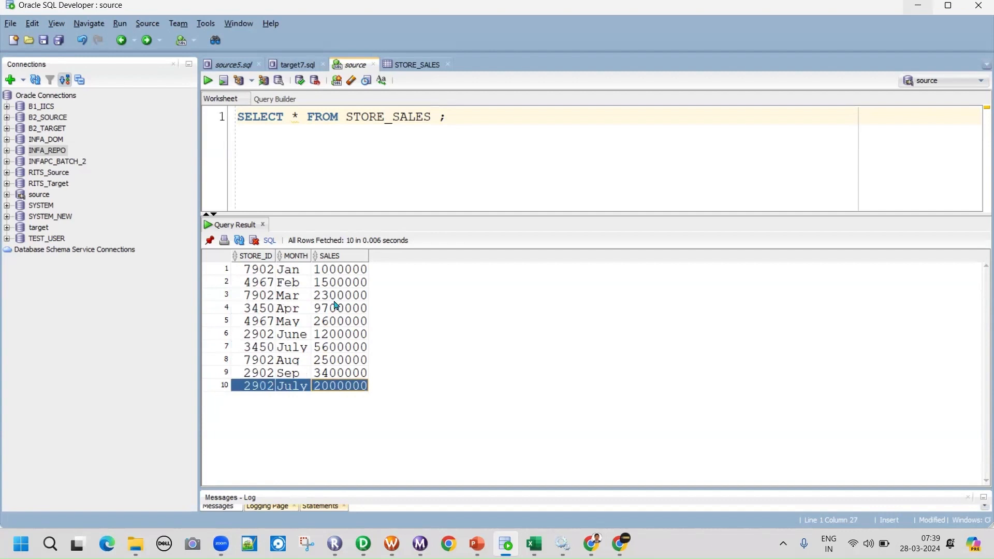
left_click(347, 273)
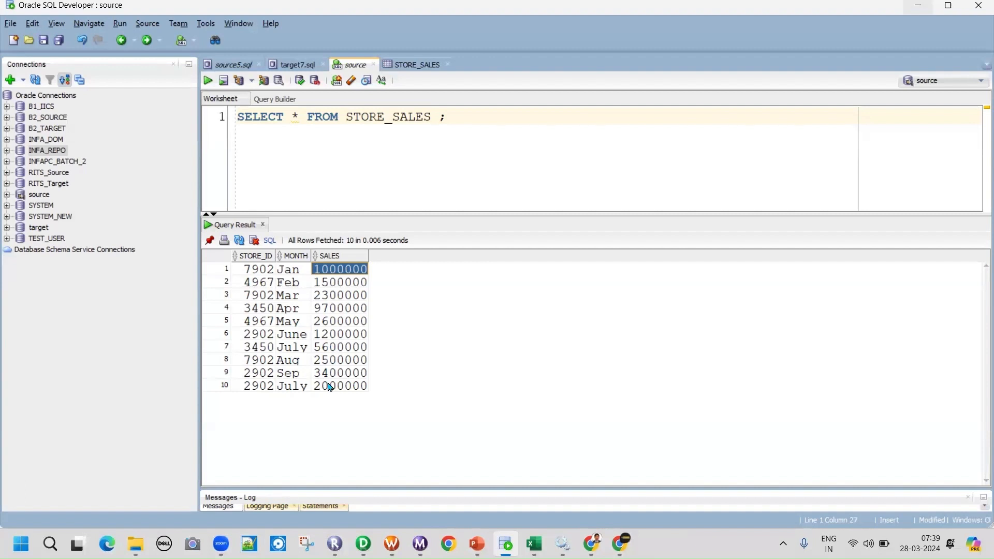
Step: Add the condition WHERE SALES > 3000000 to the STORE_SALES query and run it
left_click(440, 117)
type("WHERE ")
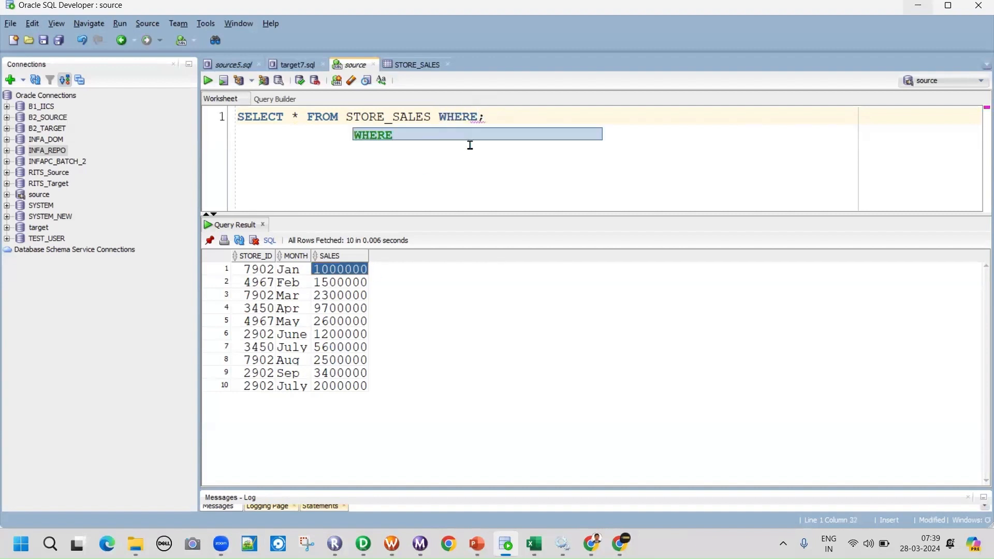
type("SALes")
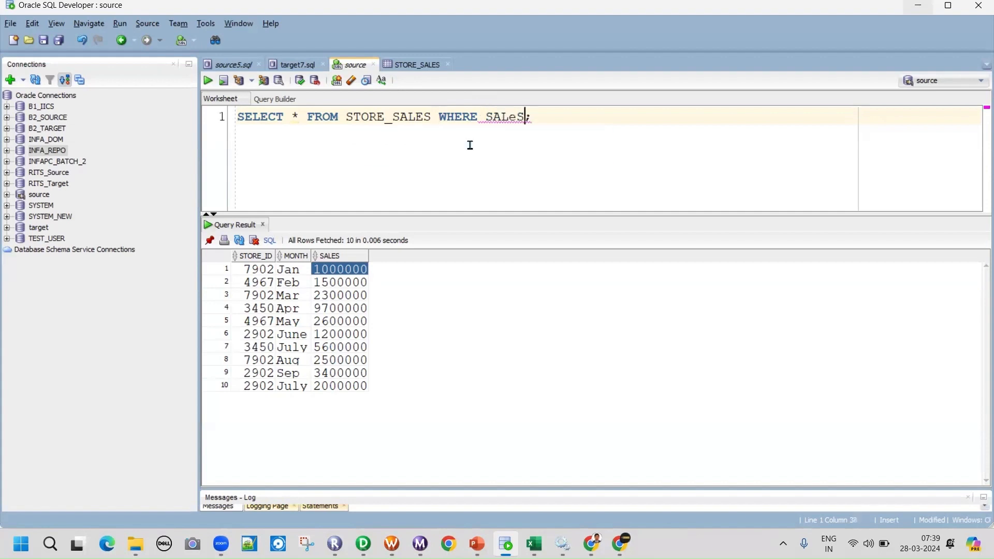
key("BackSpace")
key("BackSpace")
type("ES")
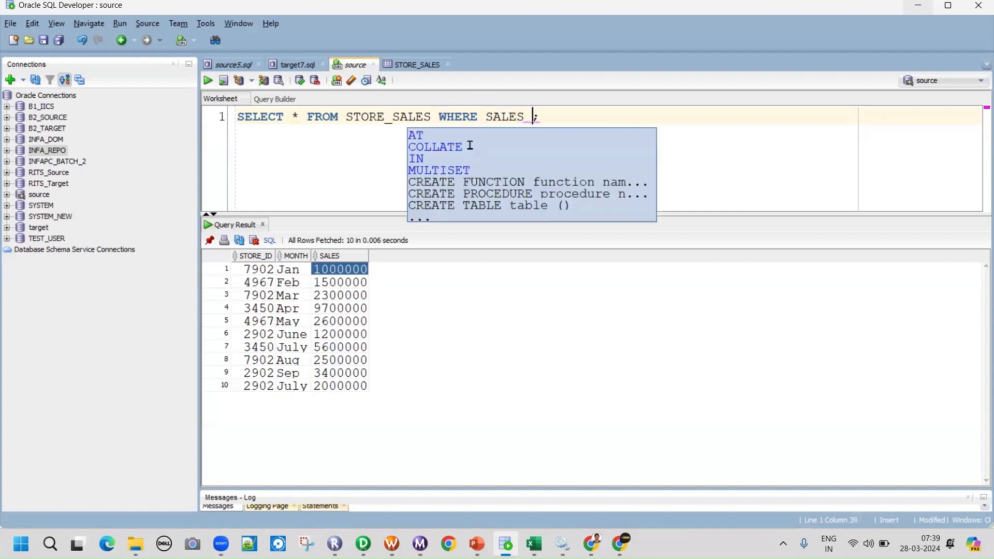
type("> ")
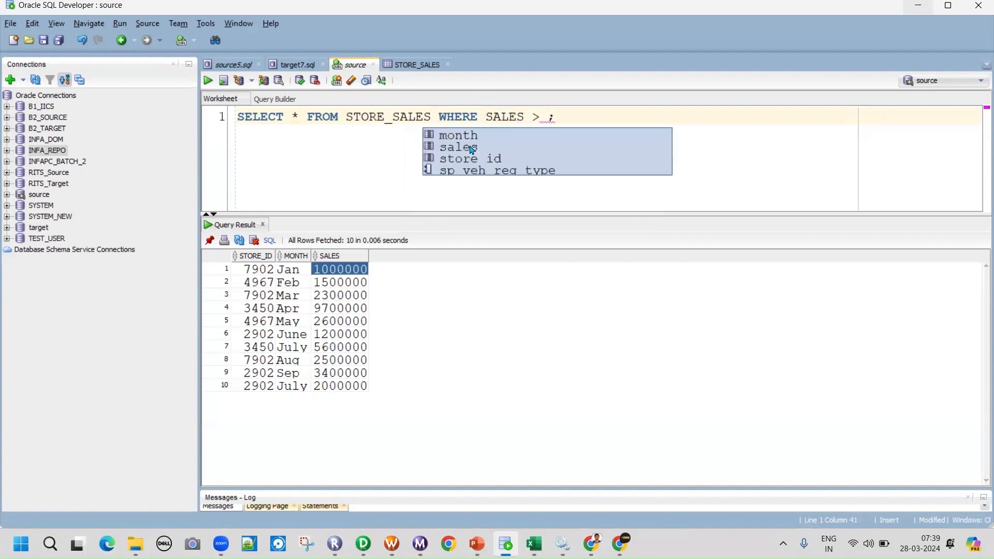
type("3000000")
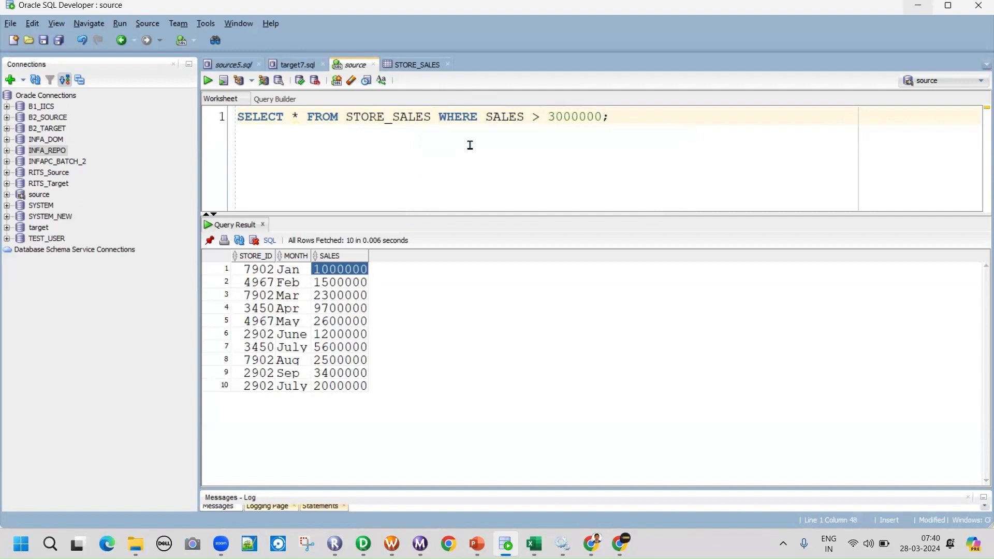
left_click(207, 80)
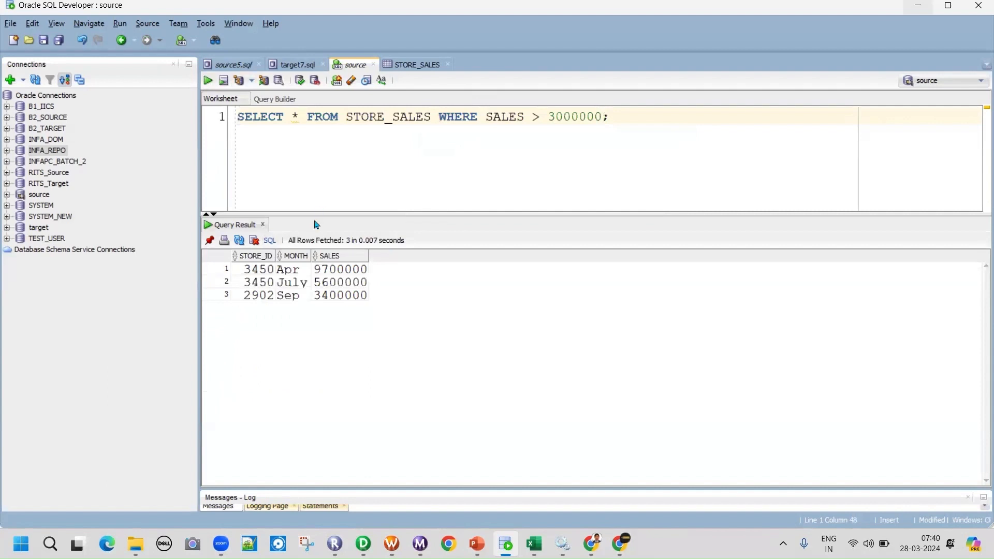
Step: Check the filtered rows and their SALES values against the query's WHERE condition
left_click(228, 270)
left_click(225, 283)
left_click(226, 296)
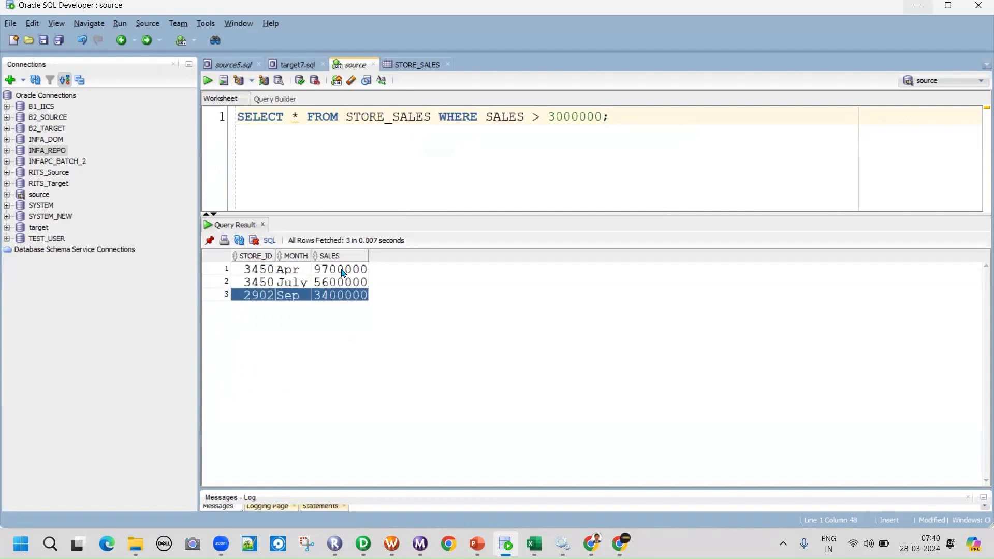
left_click(342, 270)
left_click(347, 293)
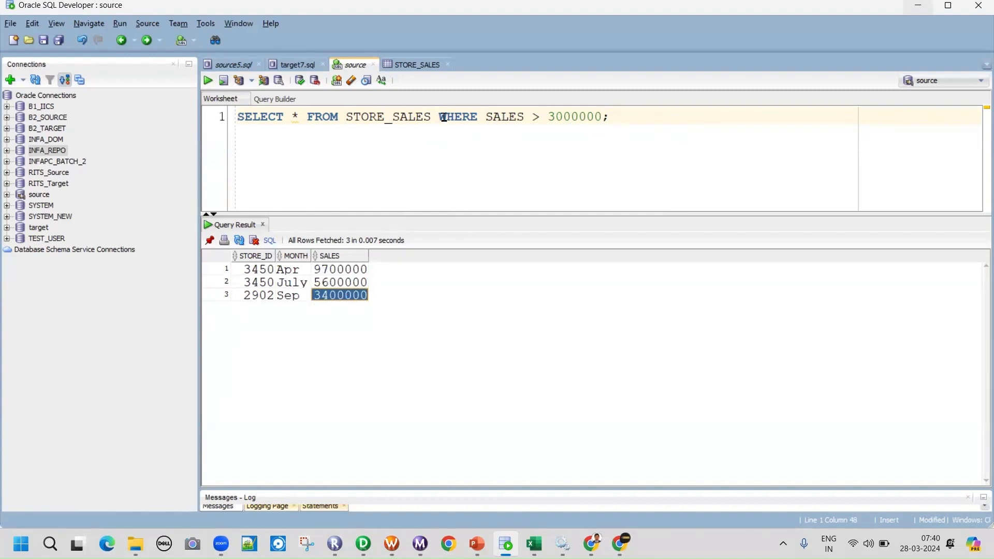
left_click_drag(442, 117, 608, 117)
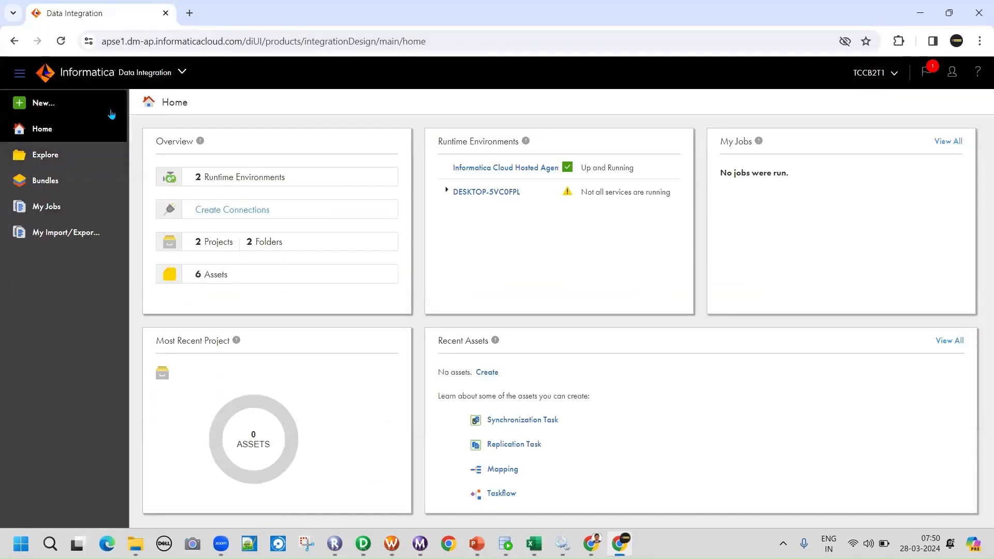
Step: Switch to Informatica Data Integration in the browser and open the overview of all projects
left_click(48, 162)
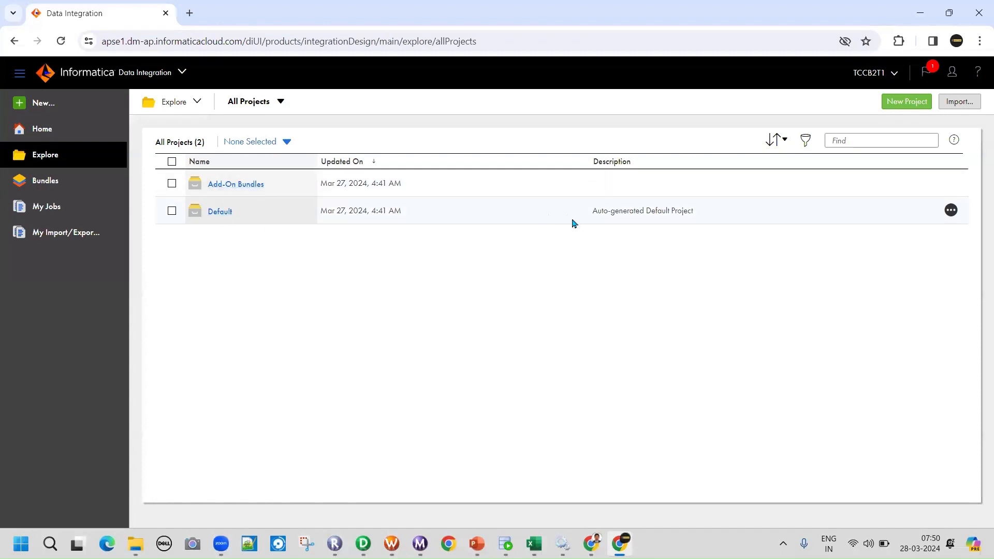
Step: Create a new project named IICS_Learning and save it
left_click(907, 102)
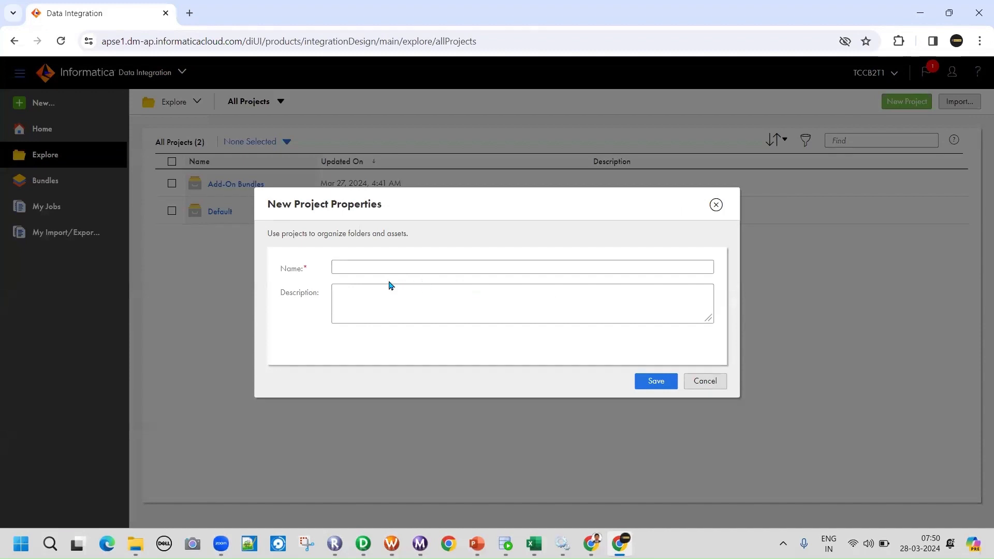
left_click(383, 267)
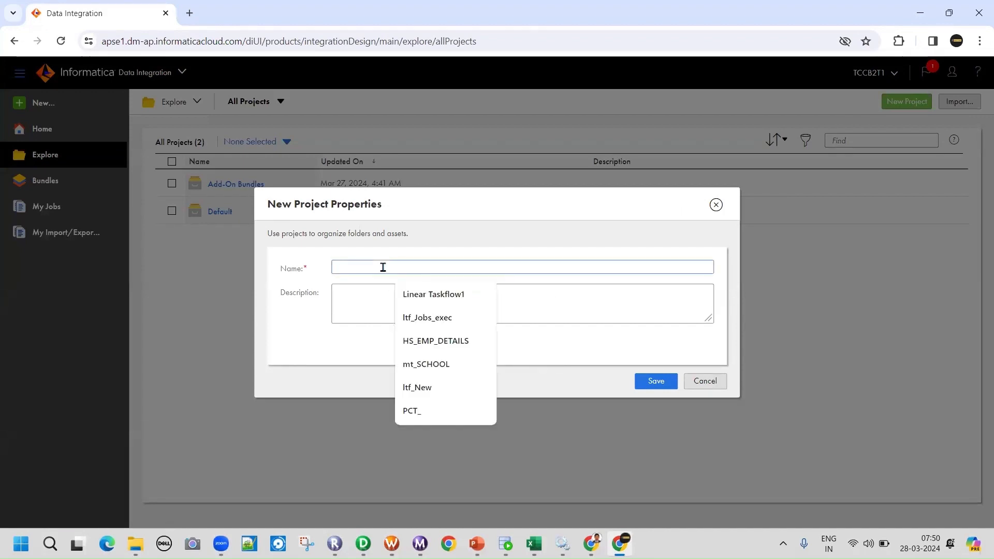
type("IICS_Learning")
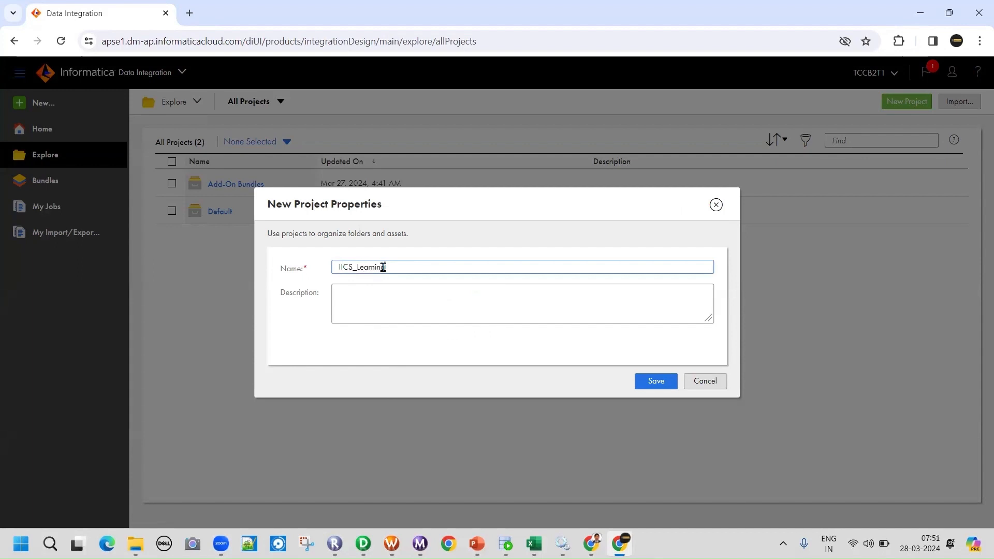
left_click(645, 385)
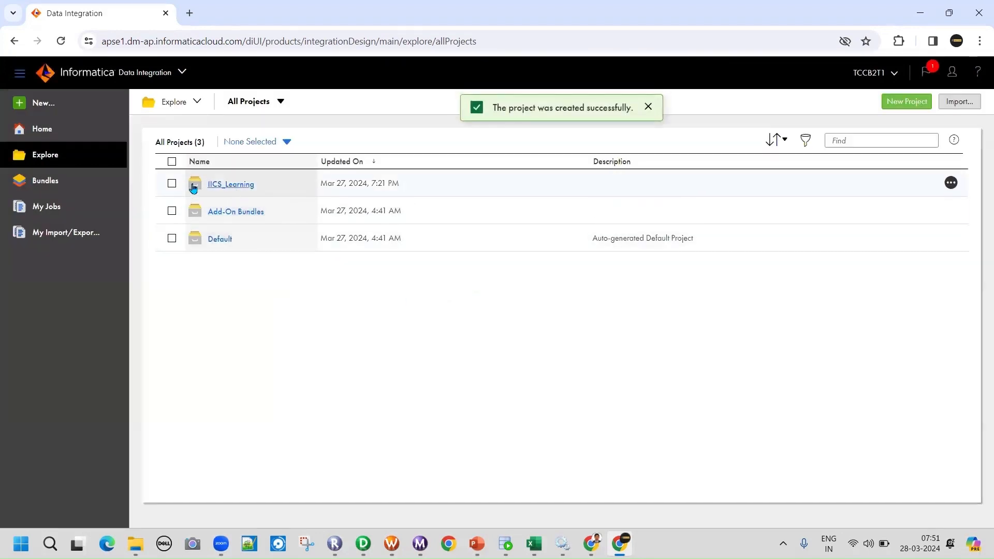
Step: Open the IICS_Learning project and create a folder named Learning inside it
left_click(220, 186)
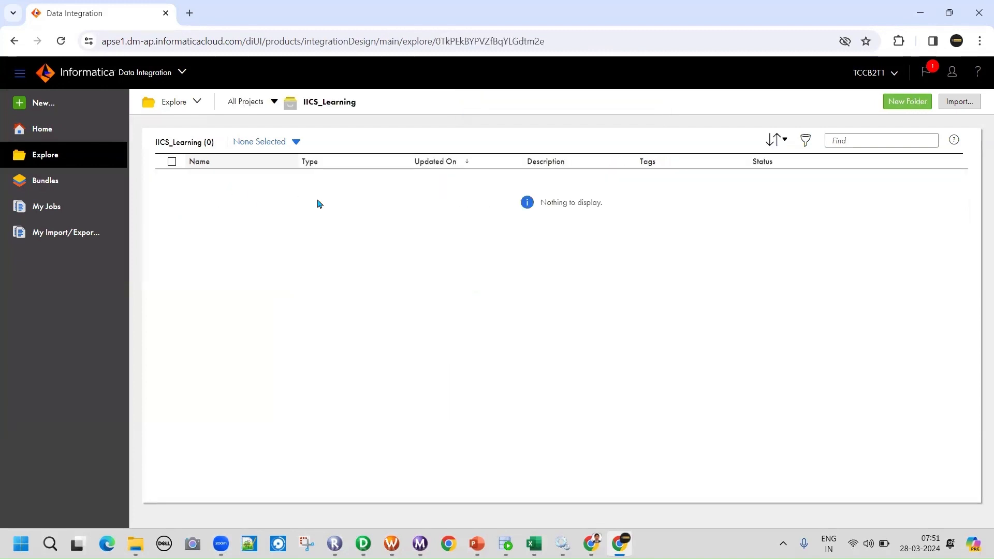
left_click(908, 101)
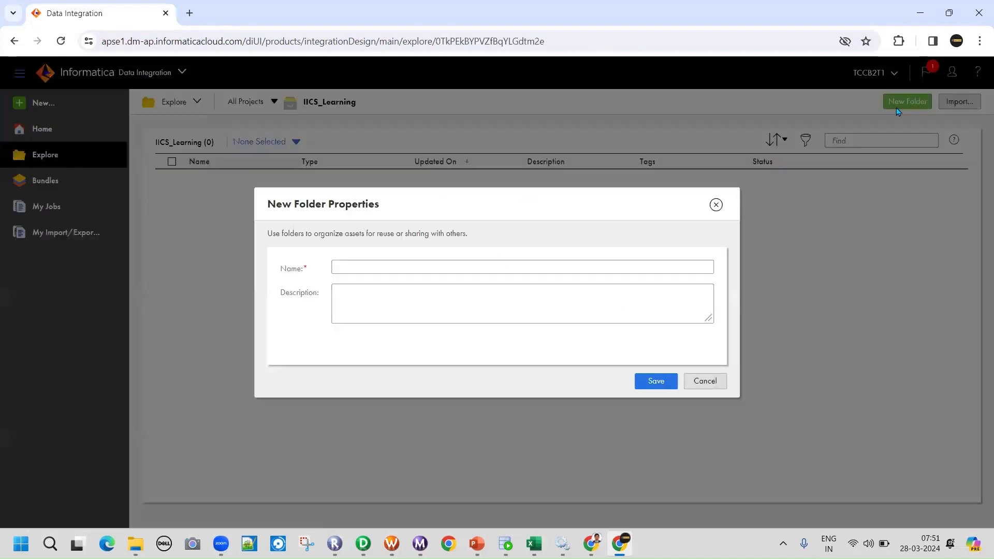
left_click(361, 268)
type("Tr")
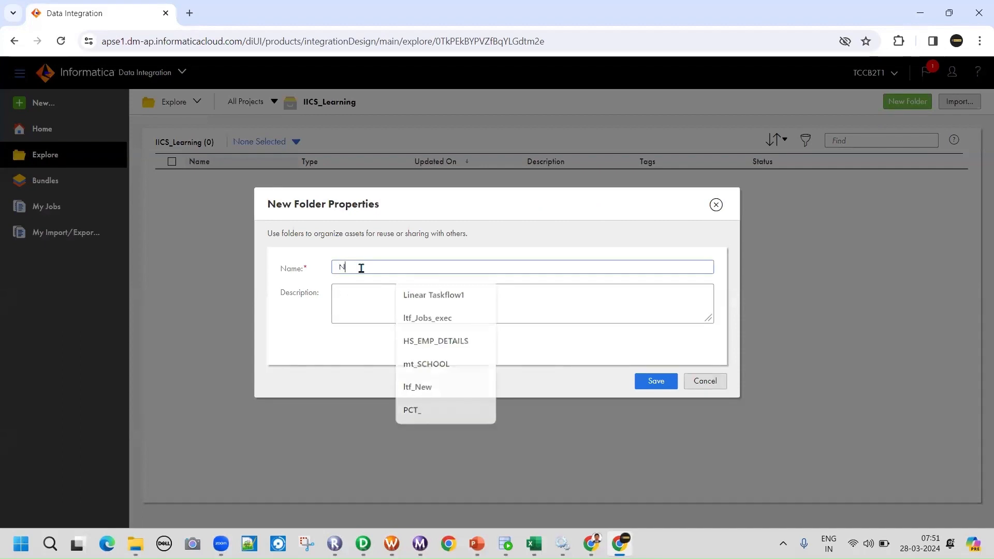
key("BackSpace")
key("BackSpace")
type("Learnin")
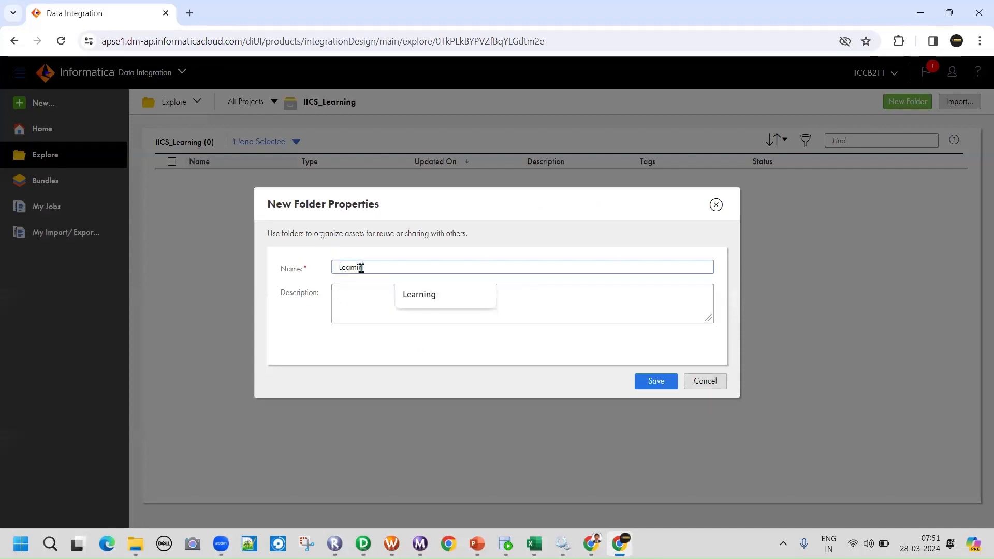
type("g")
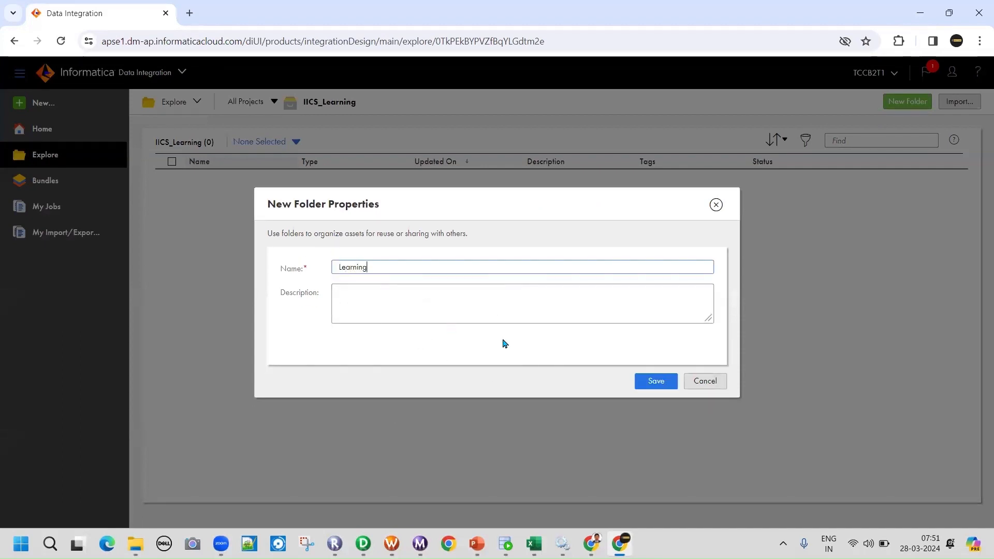
left_click(655, 381)
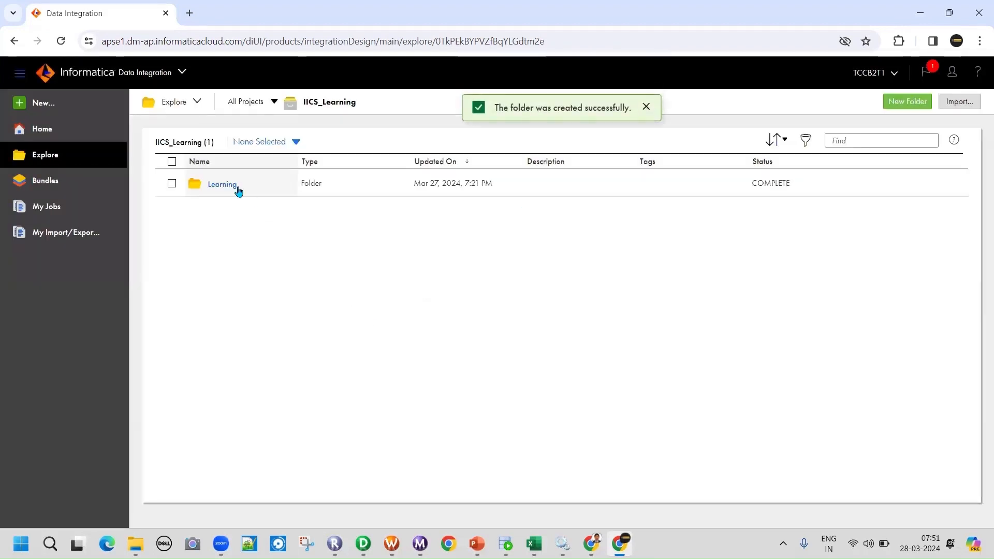
Step: Go through all projects and IICS_Learning into the Learning folder and create a new mapping there
left_click(248, 104)
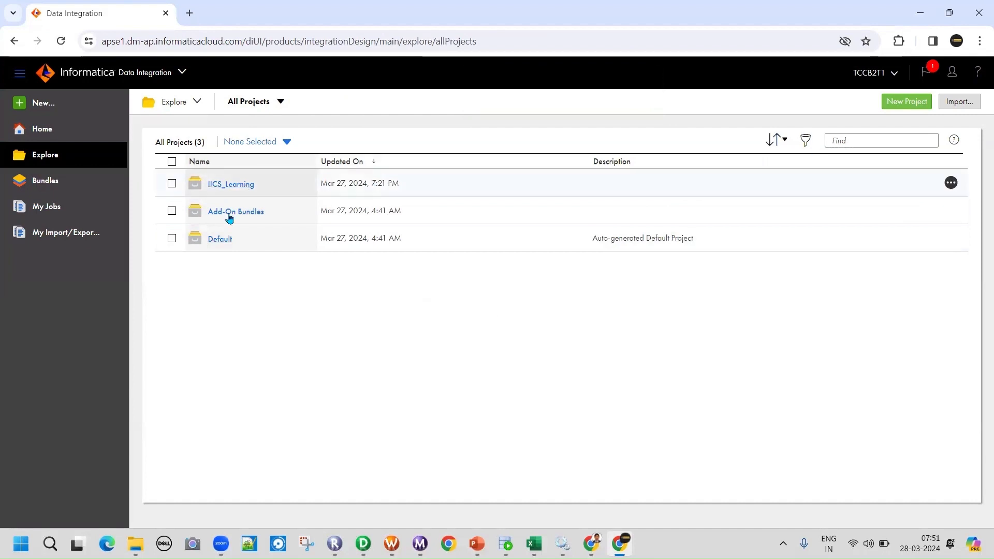
left_click(240, 191)
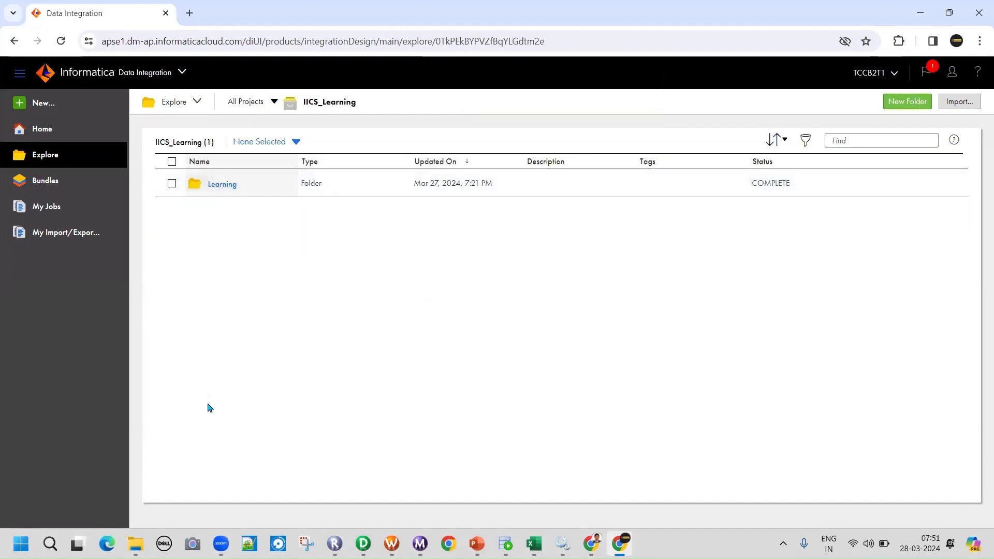
left_click(222, 184)
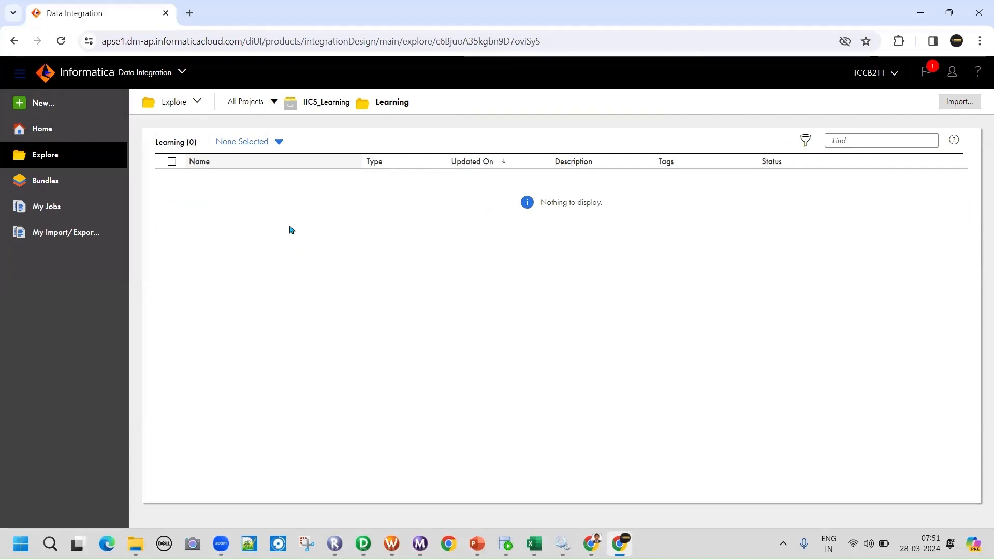
left_click(38, 103)
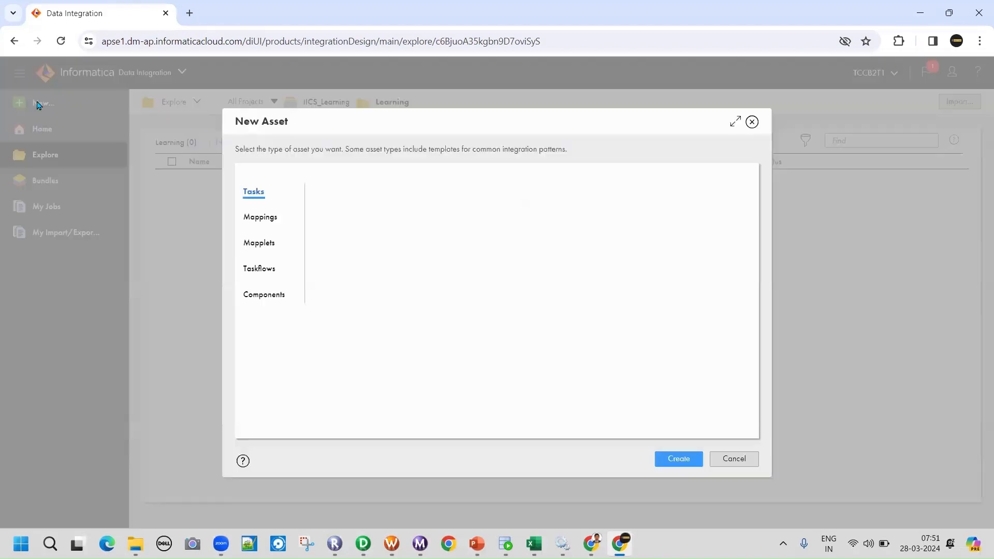
left_click(257, 218)
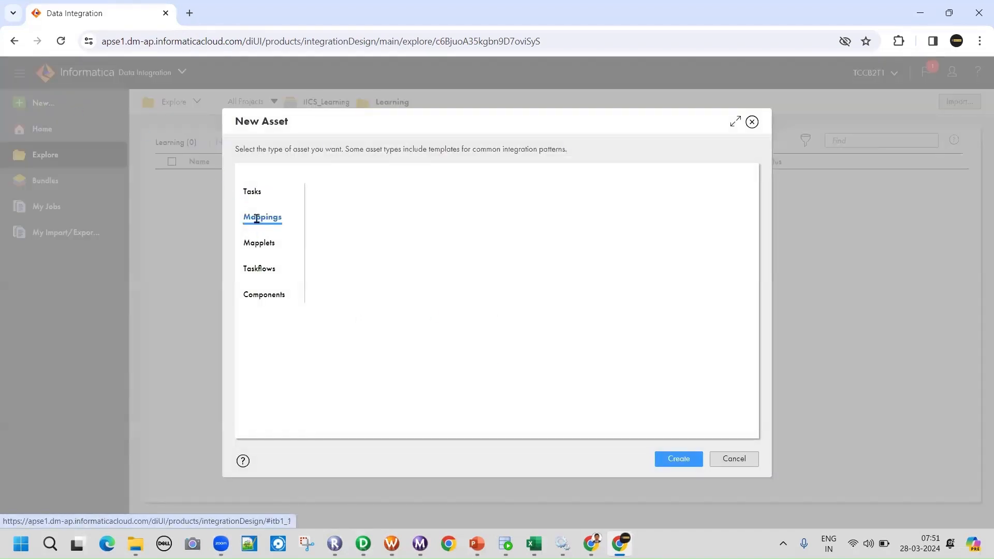
left_click(677, 459)
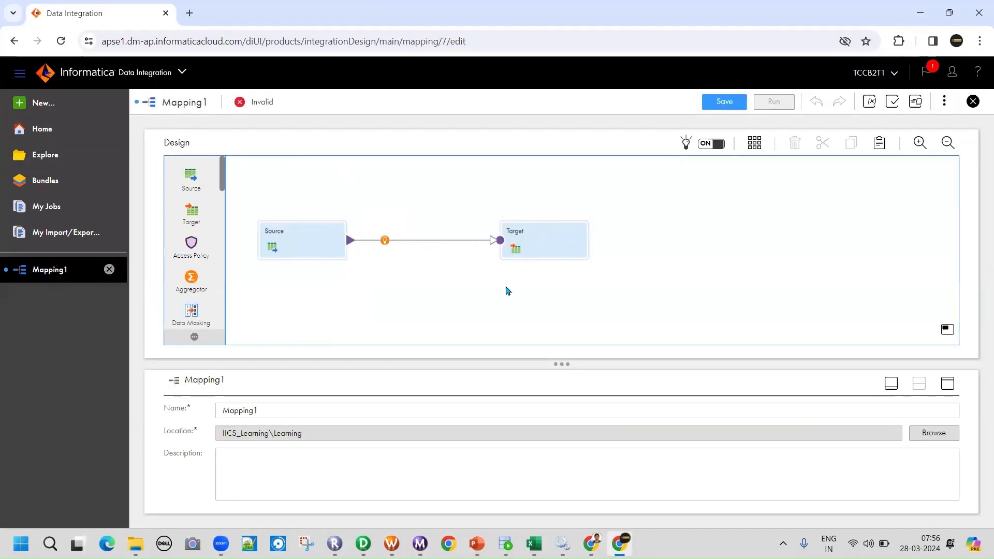
Step: Set the Source transformation's connection to Source_Oracle_DB (Oracle)
left_click(309, 242)
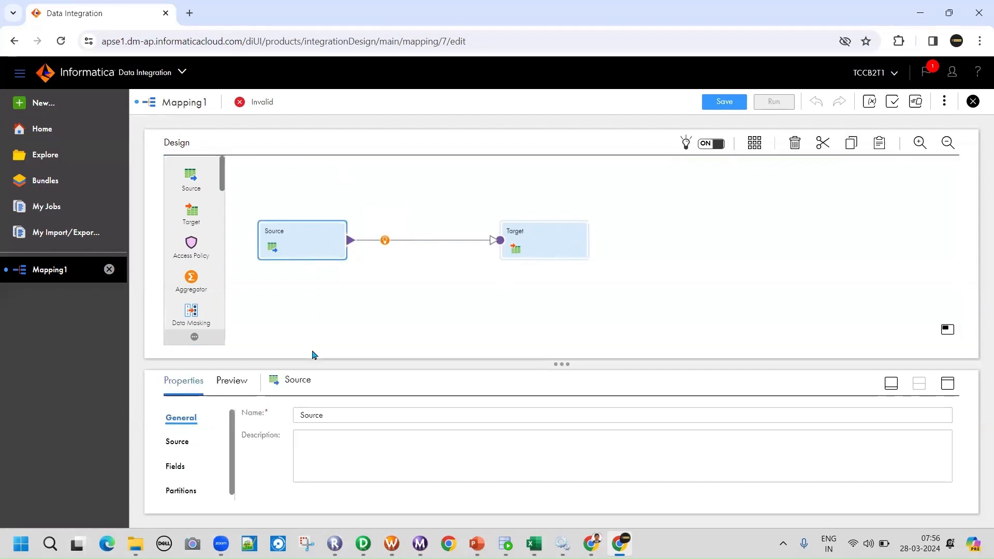
left_click_drag(315, 363, 320, 297)
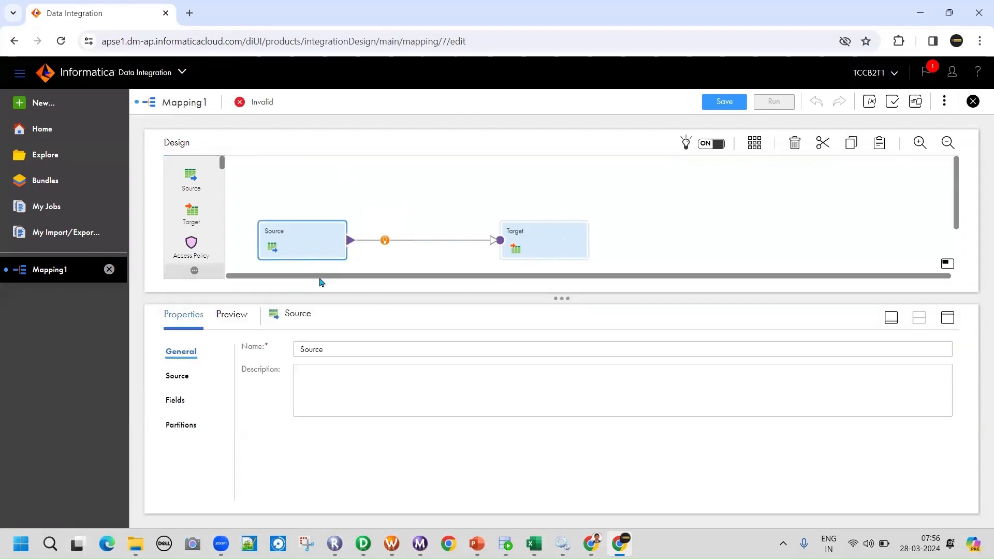
left_click(179, 376)
left_click(466, 378)
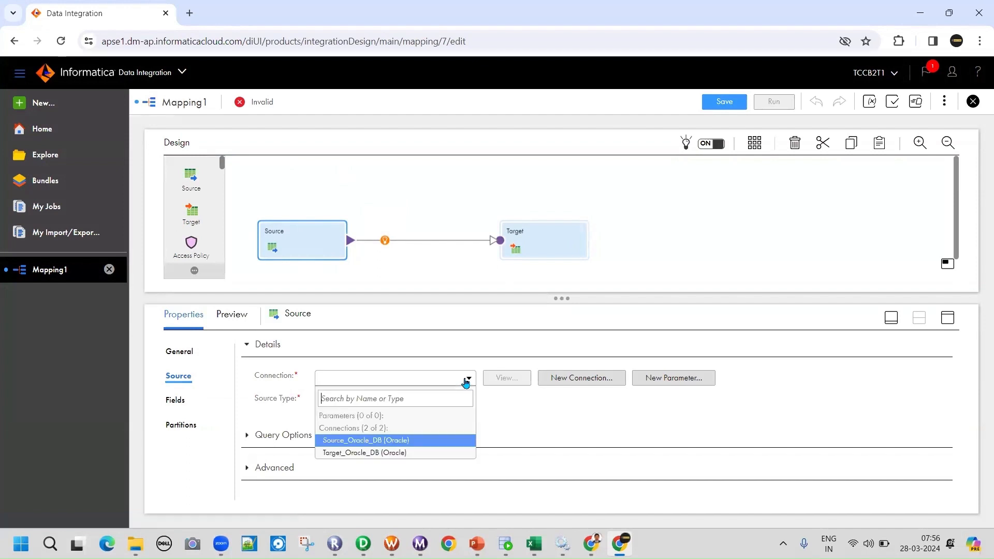
left_click(352, 441)
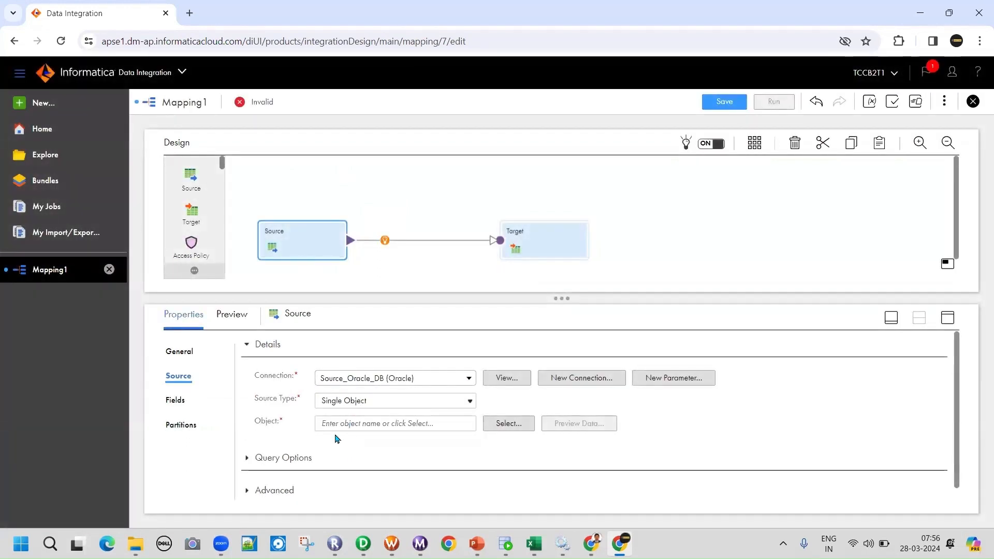
Step: Search the source objects for STORE and choose the STORE_SALES table as the Source's object
left_click(509, 424)
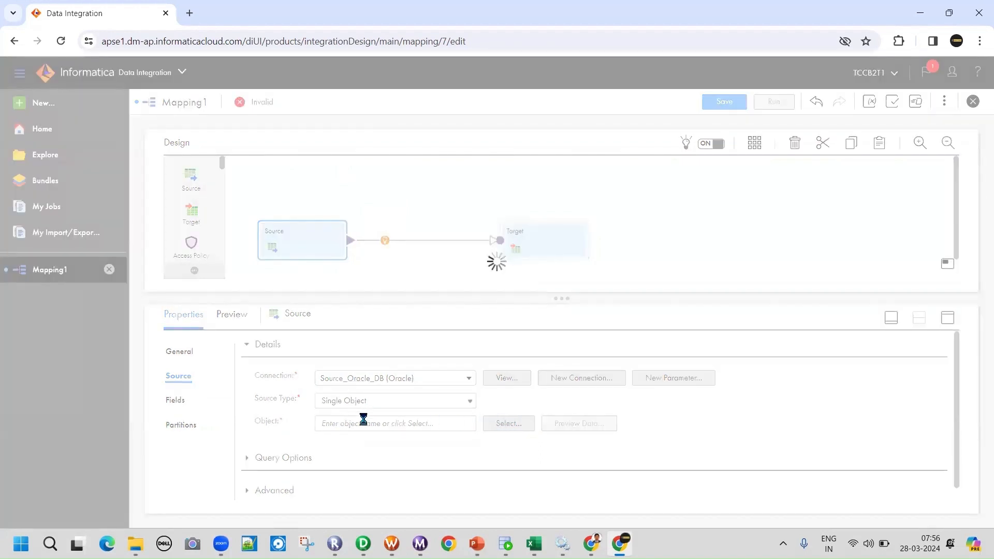
scroll(431, 297, "down", 3)
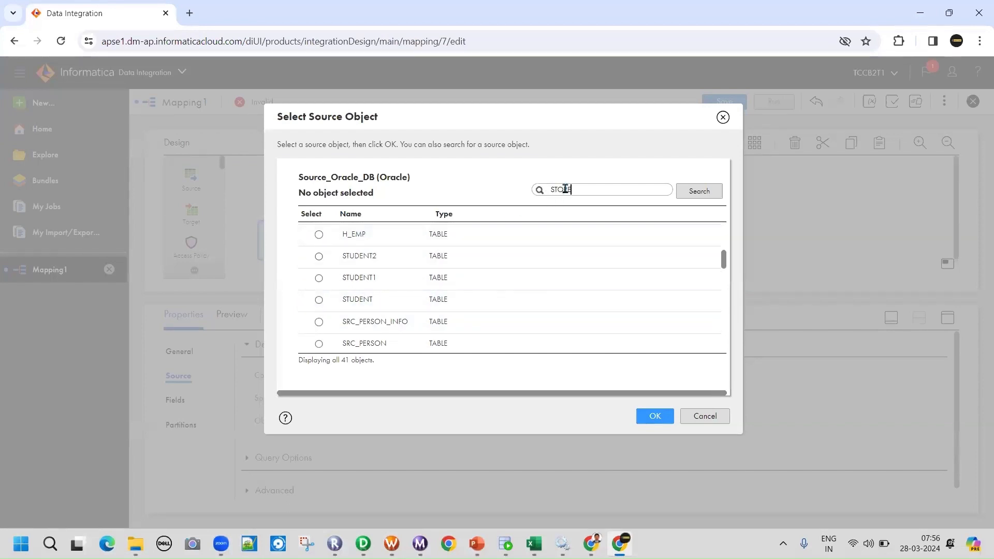
key("Return")
left_click(385, 276)
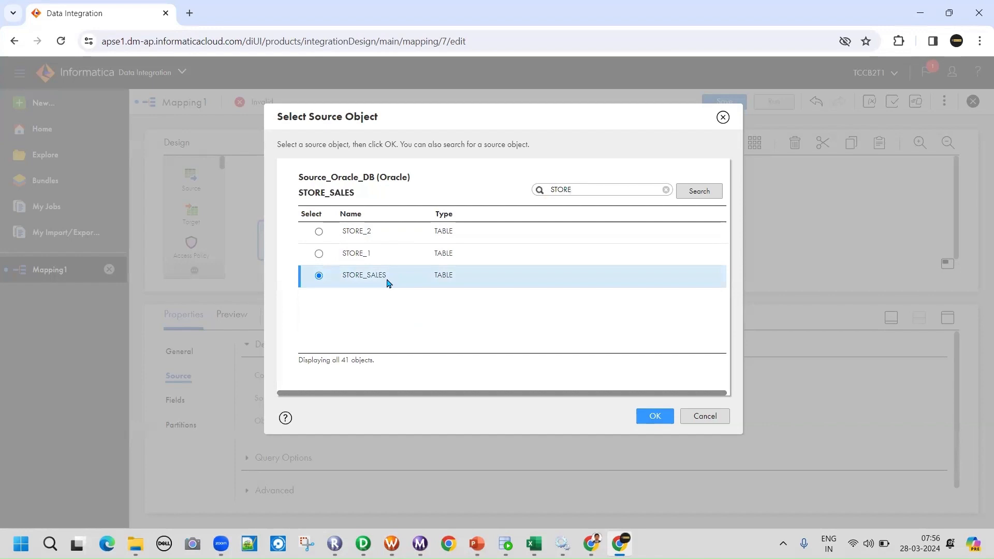
left_click(654, 415)
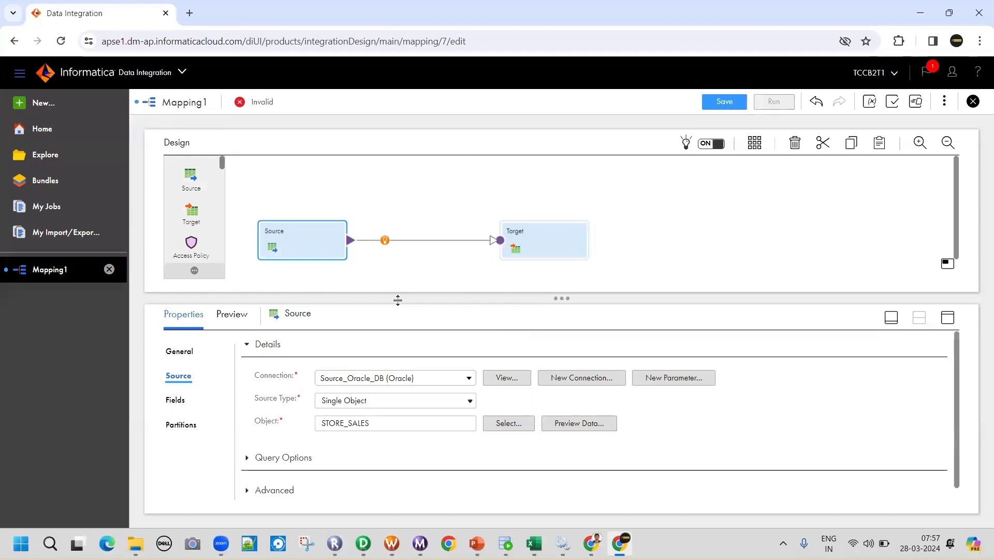
Step: Review the Source's field list and compare it with the STORE_SALES query result in Oracle SQL Developer, returning to the mapping
left_click_drag(400, 295, 408, 268)
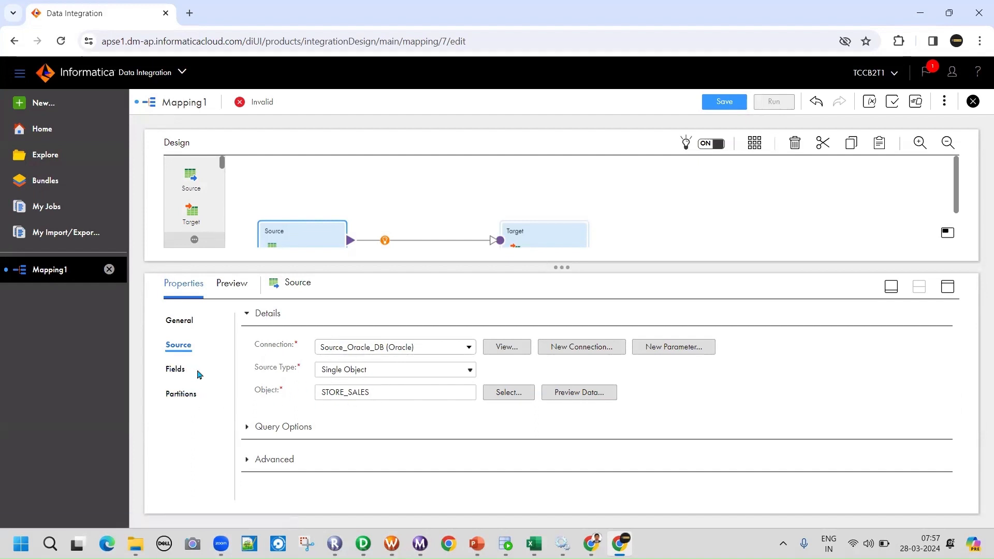
left_click(178, 374)
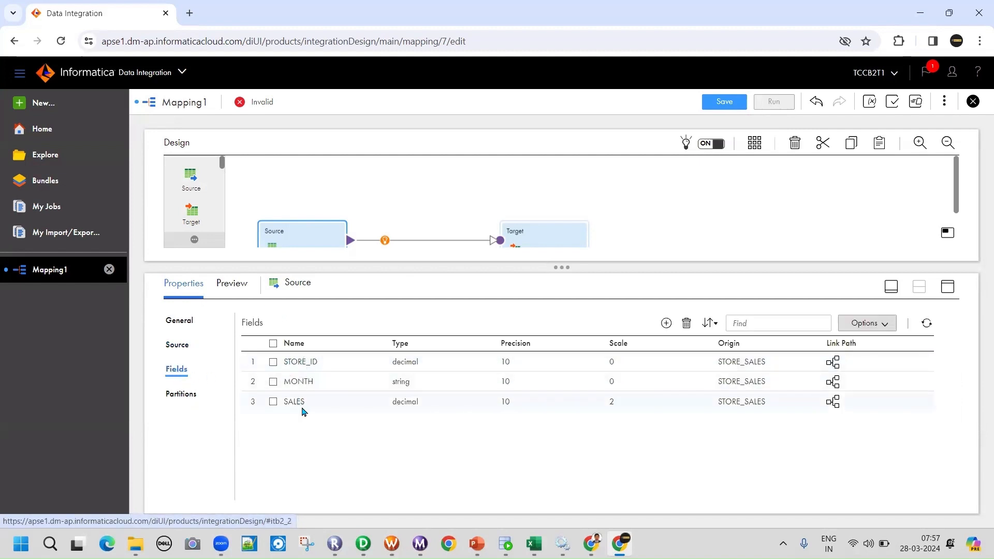
key("alt+Tab")
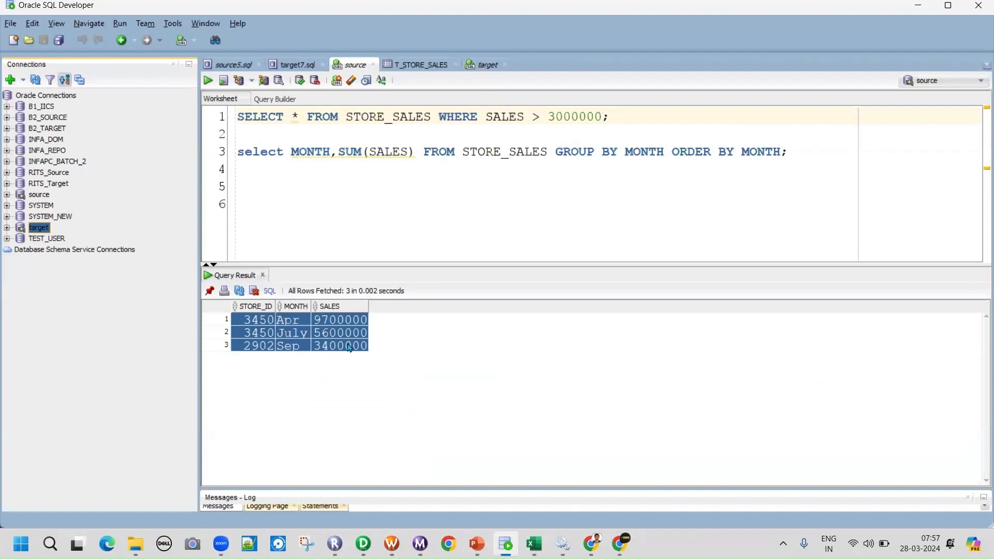
key("alt+Tab")
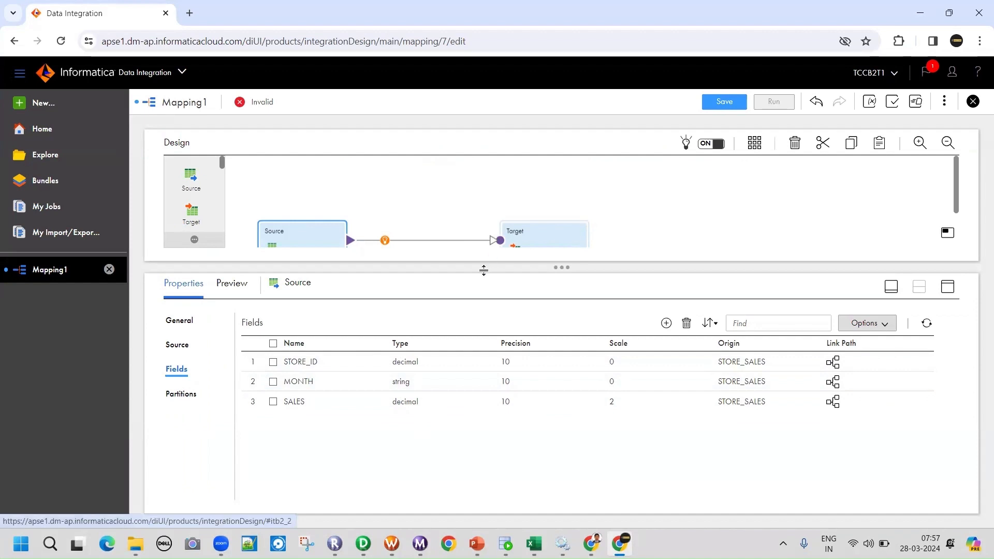
Step: Set the Target transformation's connection to Target_Oracle_DB (Oracle)
left_click_drag(483, 268, 518, 320)
left_click(530, 243)
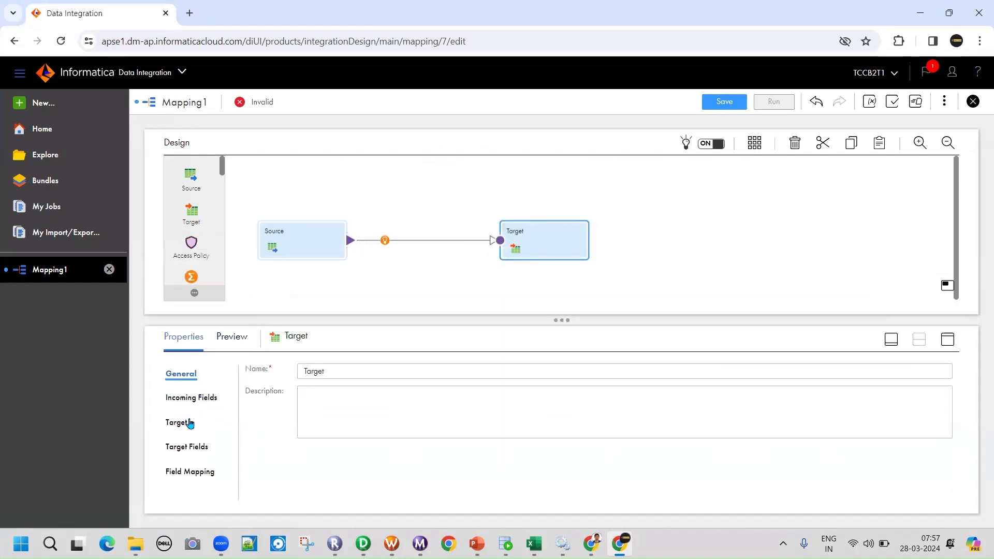
left_click(182, 422)
left_click(402, 402)
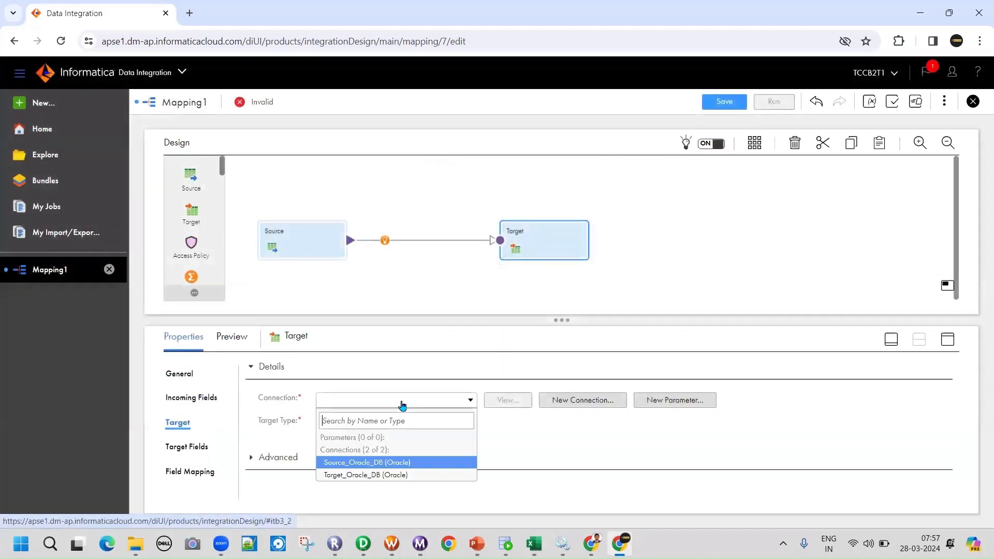
left_click(380, 476)
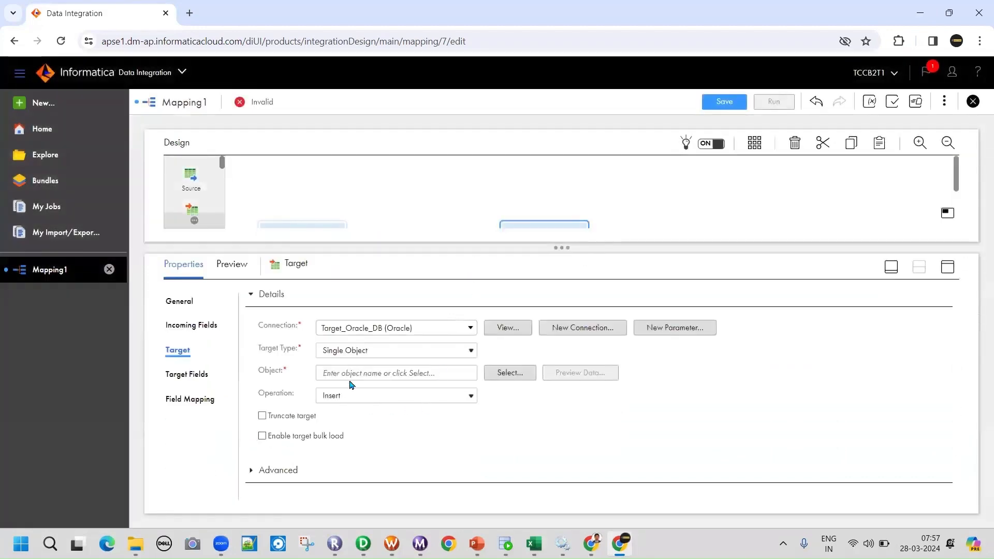
Step: Choose the existing T_STORE_SALES table as the target object, searching for STORE, and enable truncating the target
left_click(519, 372)
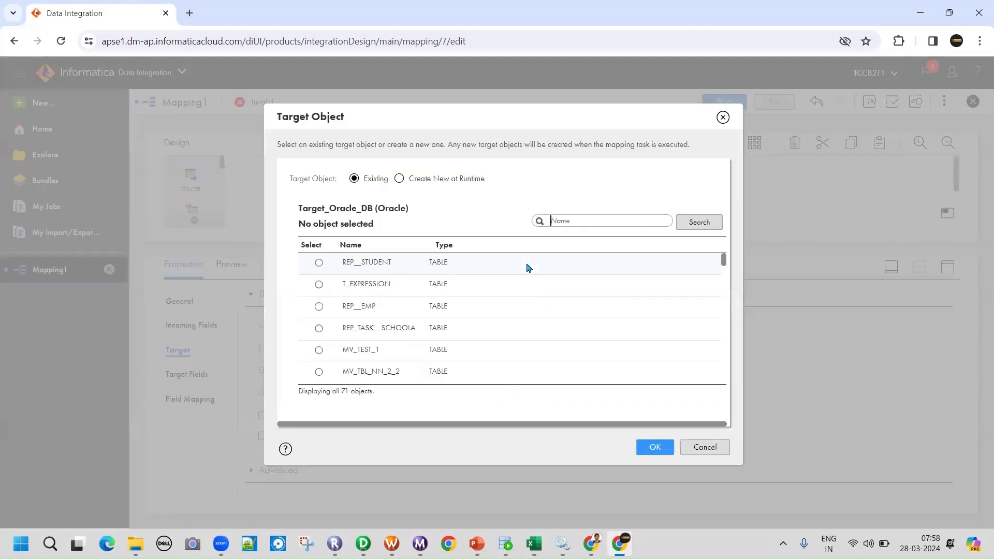
left_click(591, 226)
type("STORE")
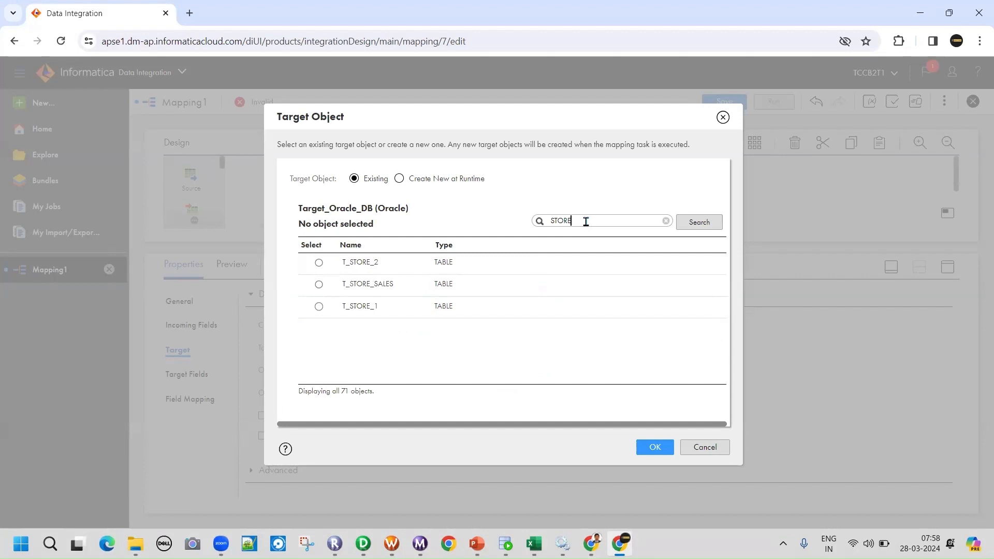
left_click(363, 285)
left_click(651, 448)
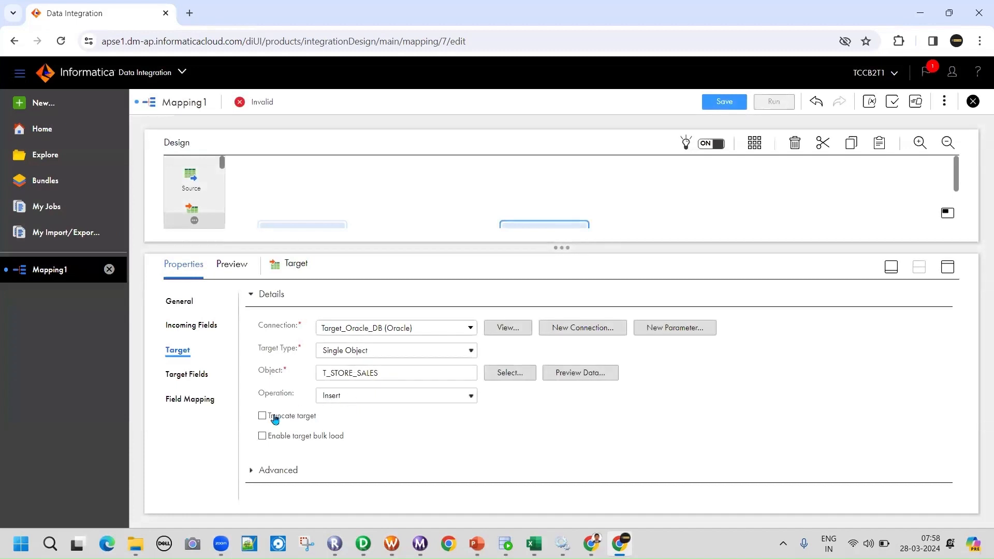
left_click(262, 416)
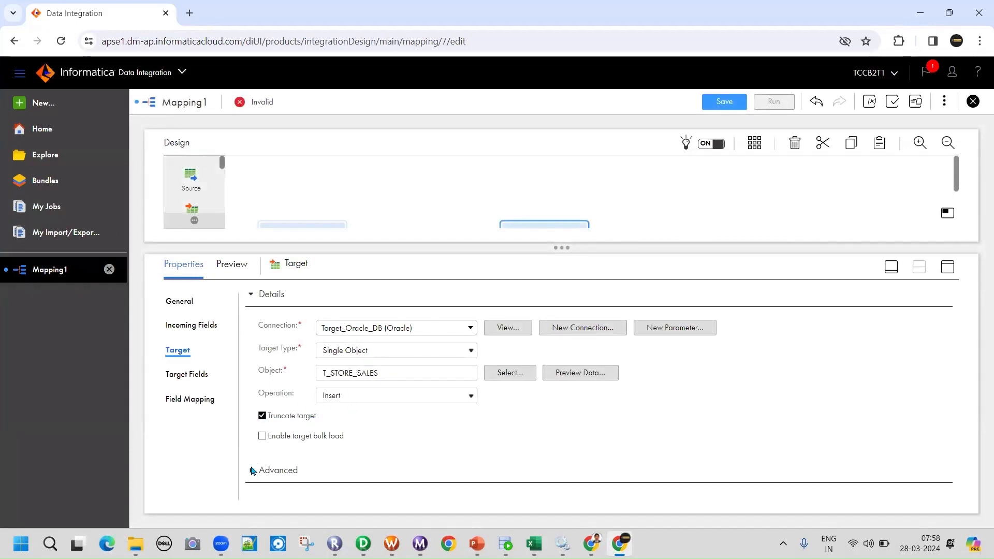
Step: Switch to Oracle SQL Developer, run SELECT * FROM STORE_SALES without the WHERE condition, and return to the mapping
left_click_drag(522, 247, 520, 345)
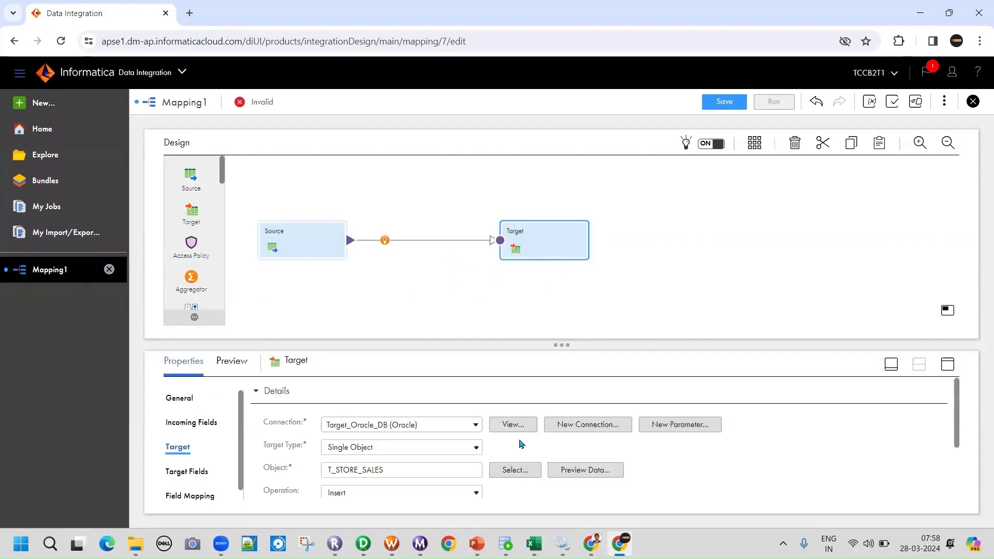
key("alt+Tab")
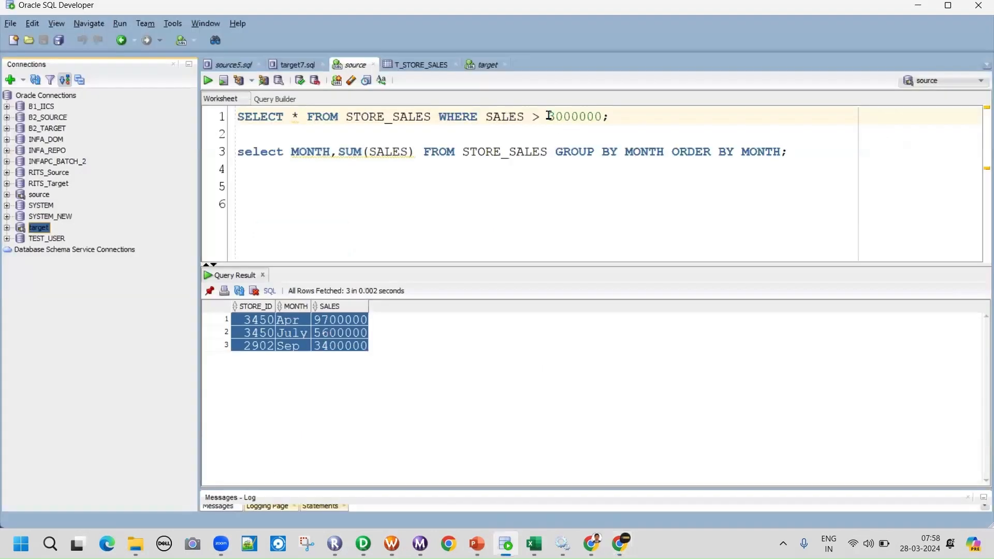
left_click_drag(431, 114, 237, 116)
left_click(208, 80)
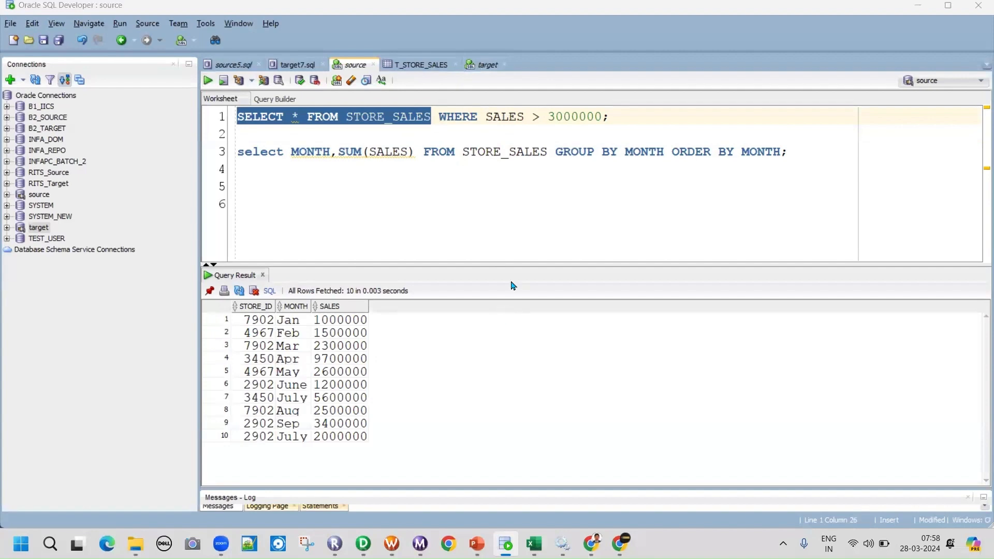
key("alt+Tab")
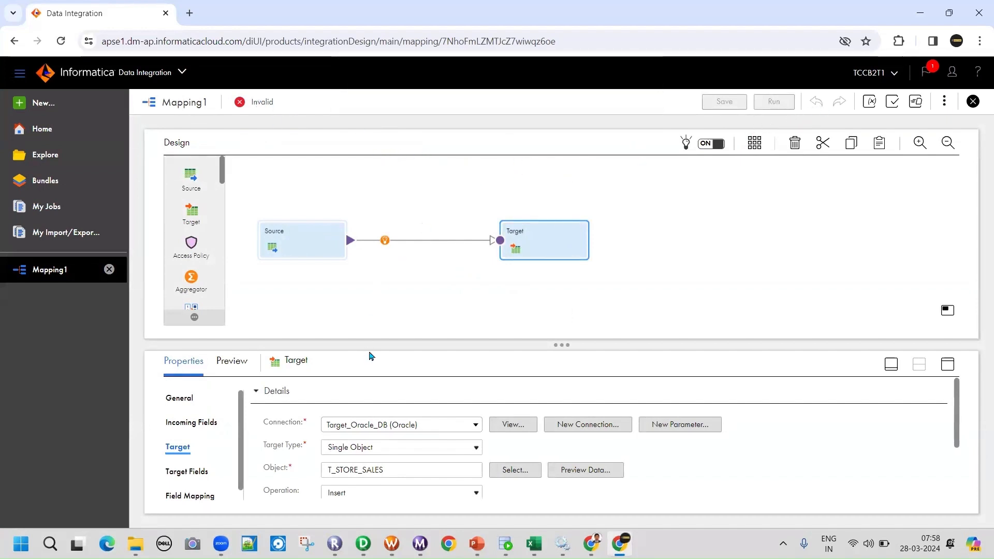
Step: Automap the Target's incoming fields to the target fields by exact field name and save the mapping
left_click_drag(368, 347, 375, 285)
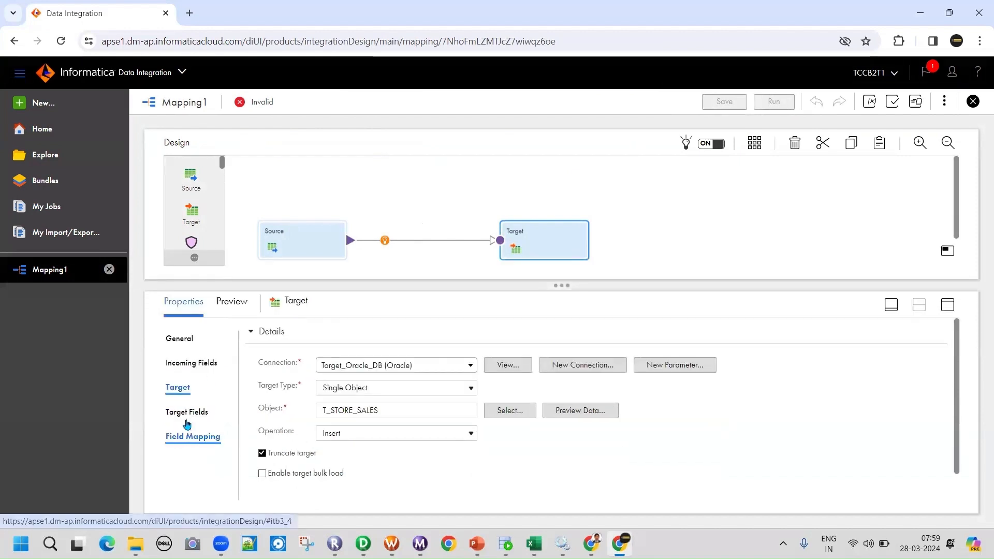
left_click(206, 437)
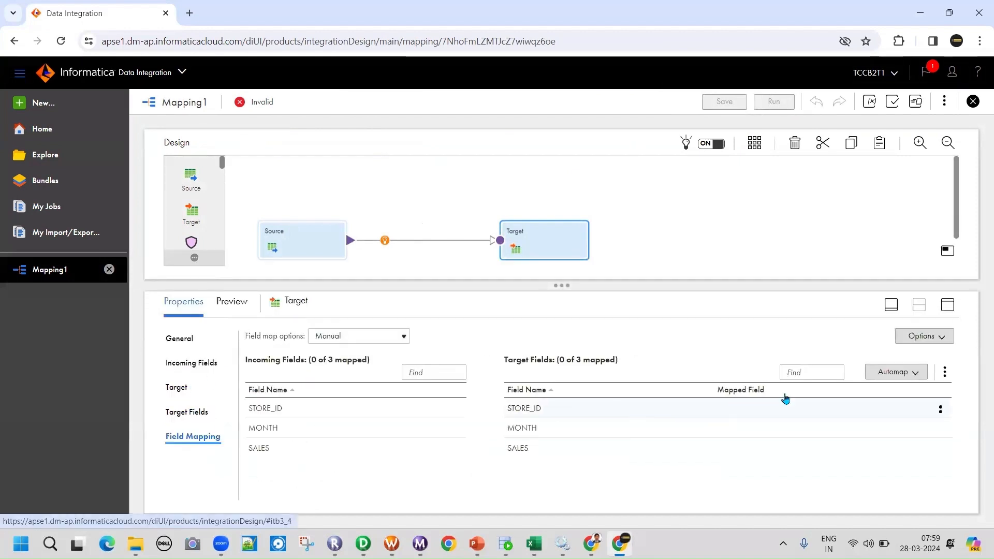
left_click(904, 377)
left_click(865, 399)
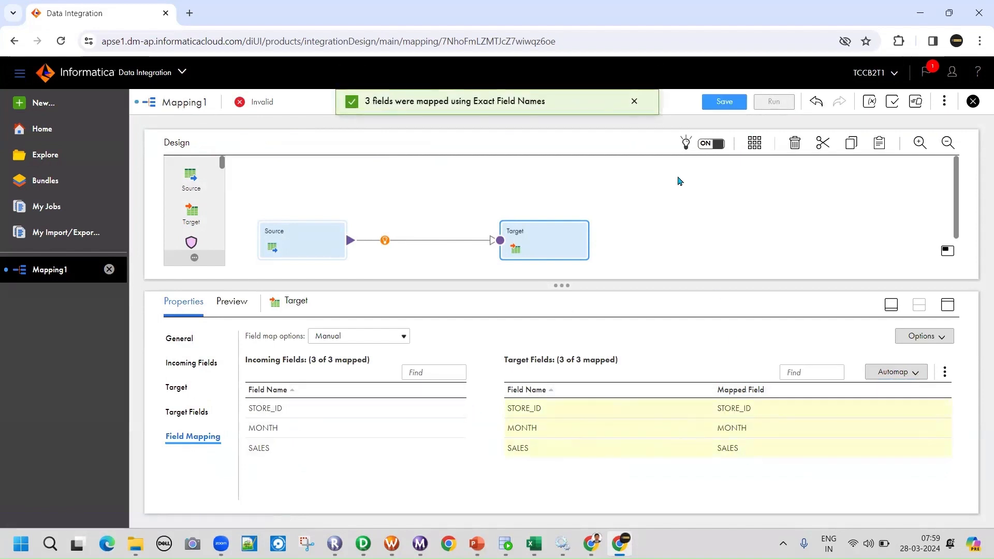
left_click(709, 103)
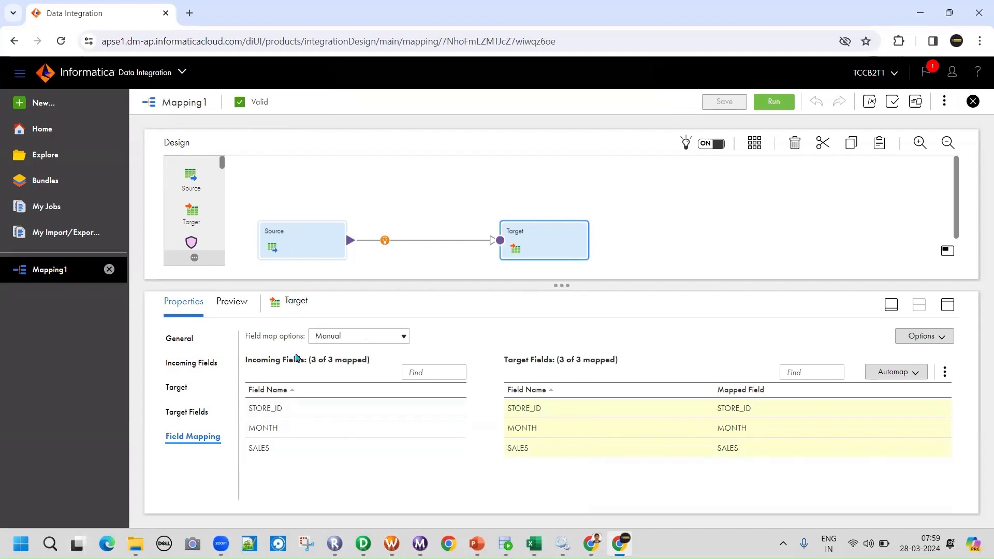
Step: Review the Source transformation's connection, object, query options, fields and partitions
left_click(303, 238)
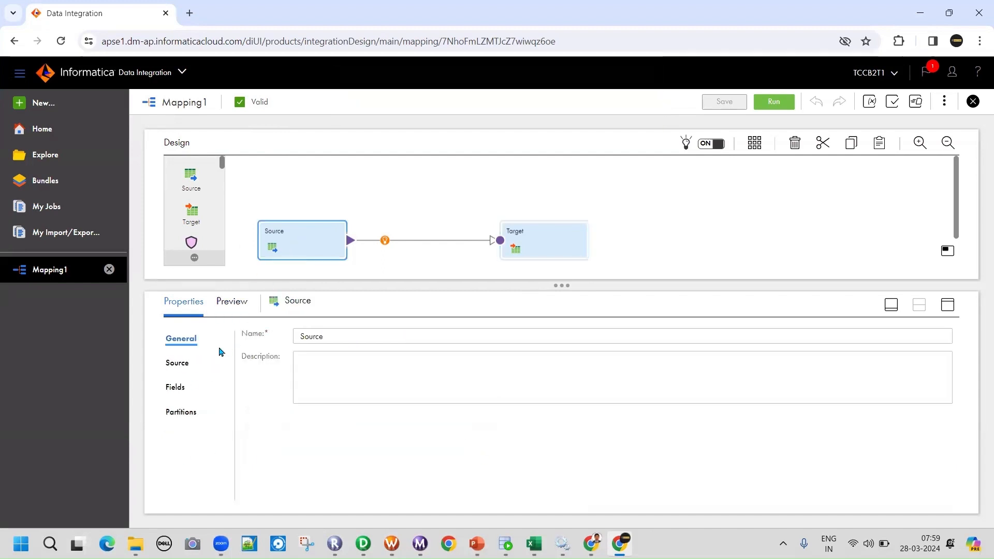
left_click(179, 363)
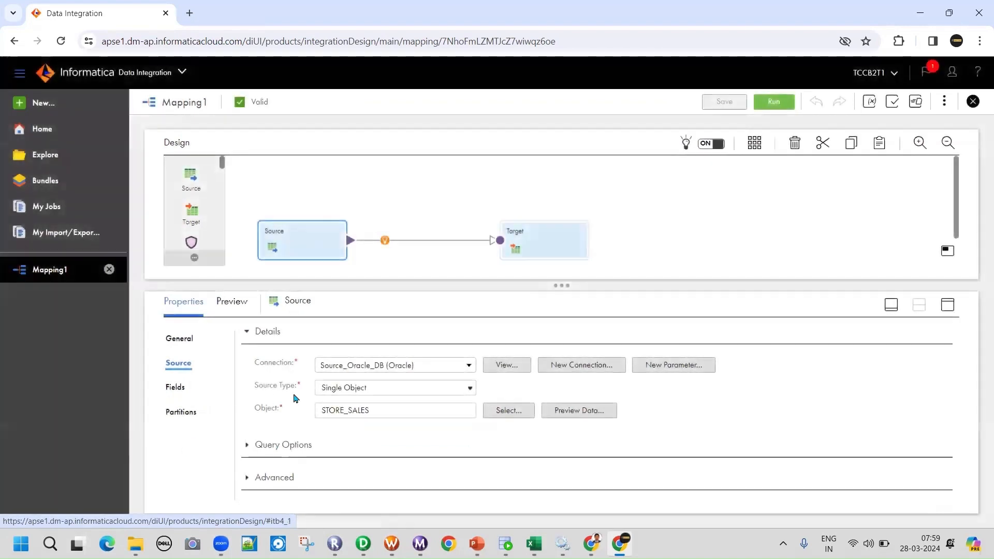
left_click(244, 446)
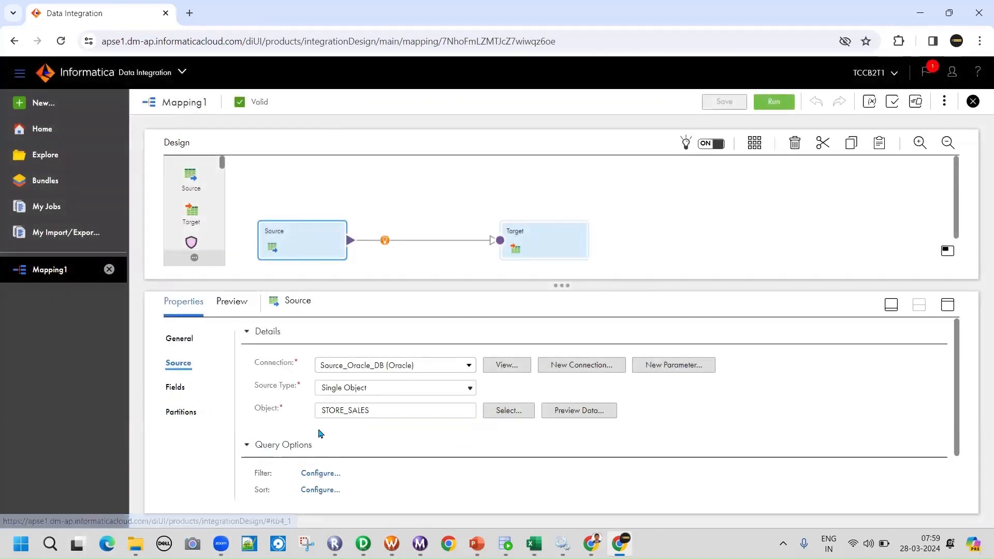
left_click(176, 387)
left_click(184, 412)
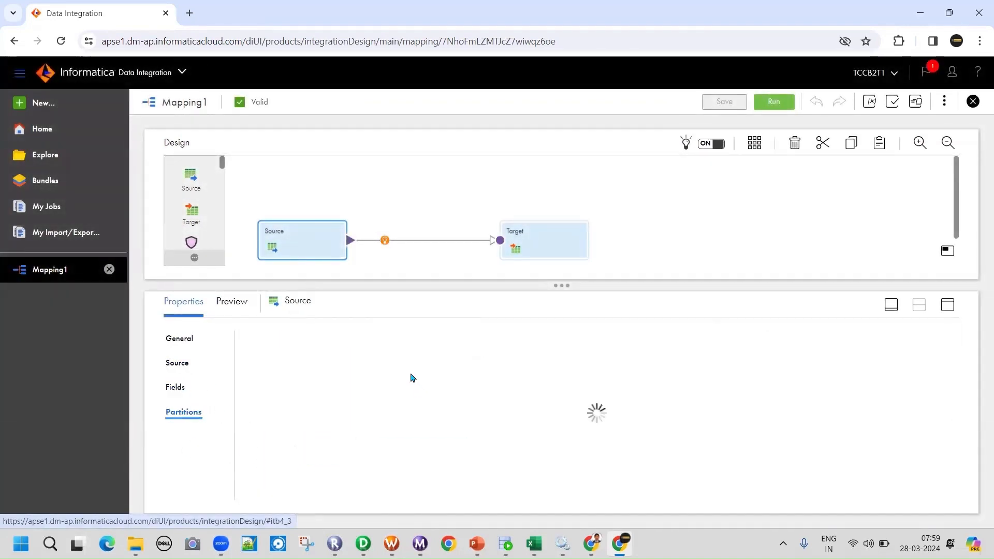
Step: Review the Target transformation's general settings, incoming fields, target object details, target fields and field mapping
left_click(521, 243)
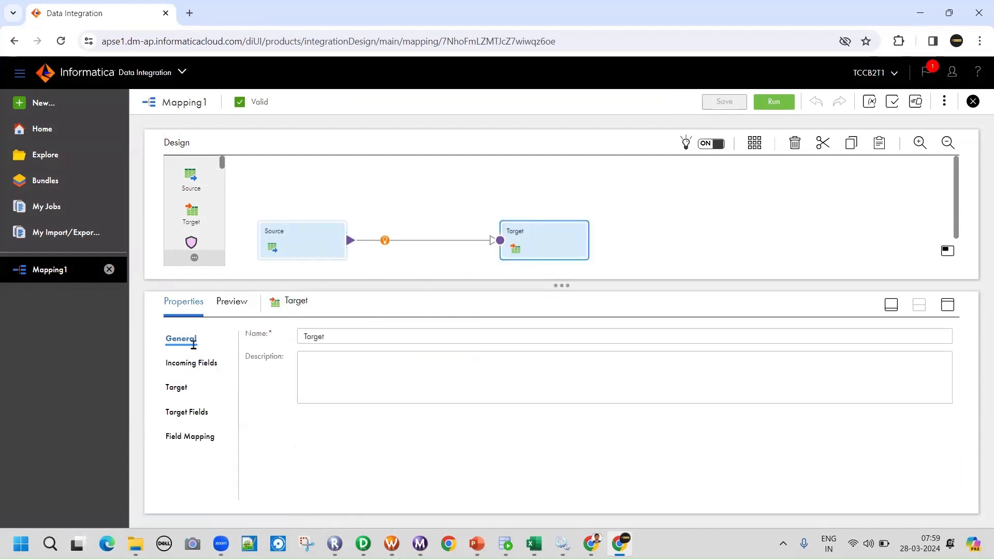
double_click(311, 336)
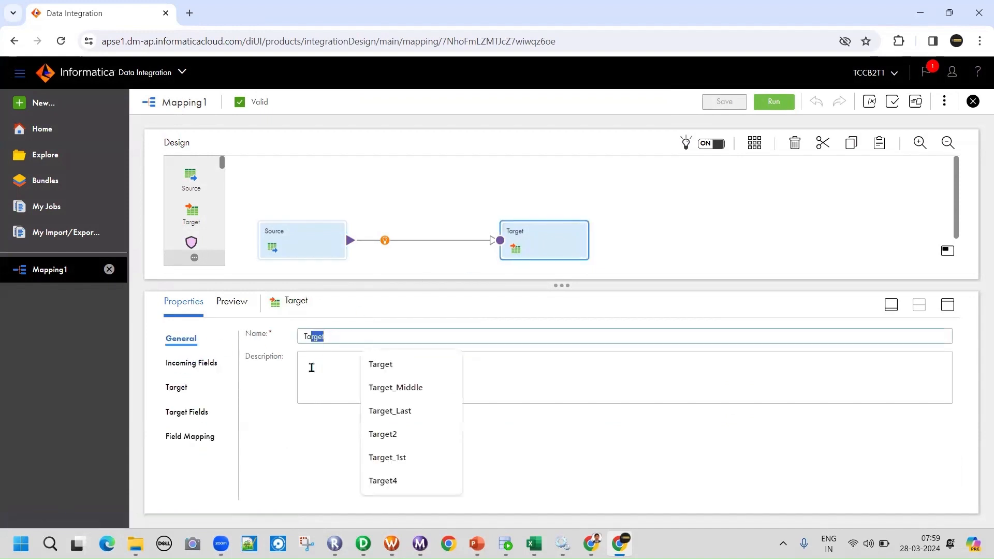
left_click(195, 363)
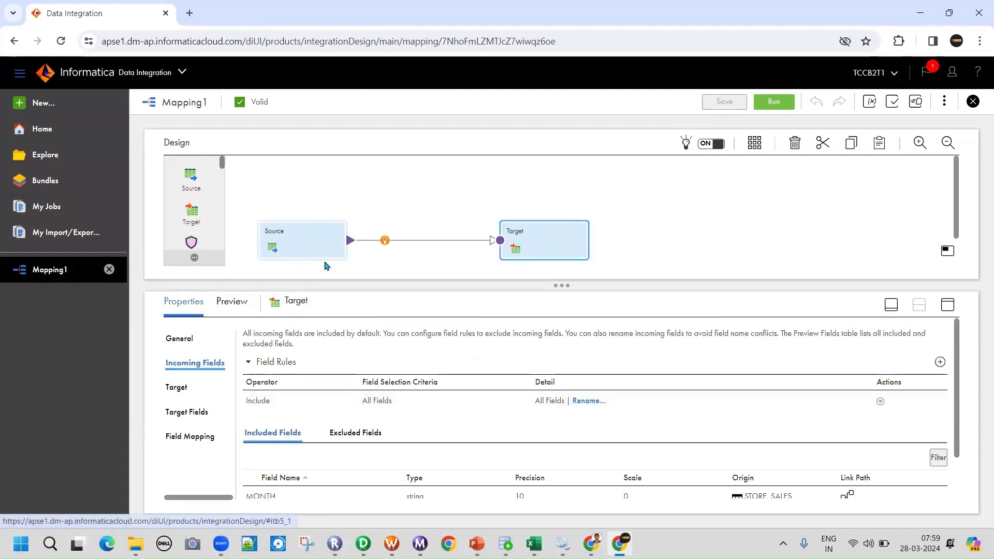
scroll(334, 428, "down", 1)
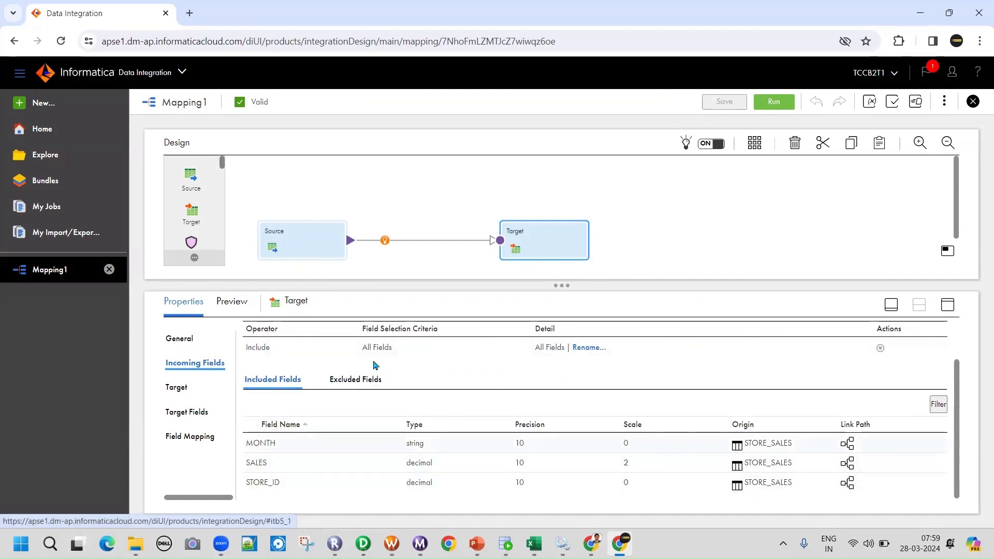
left_click(179, 387)
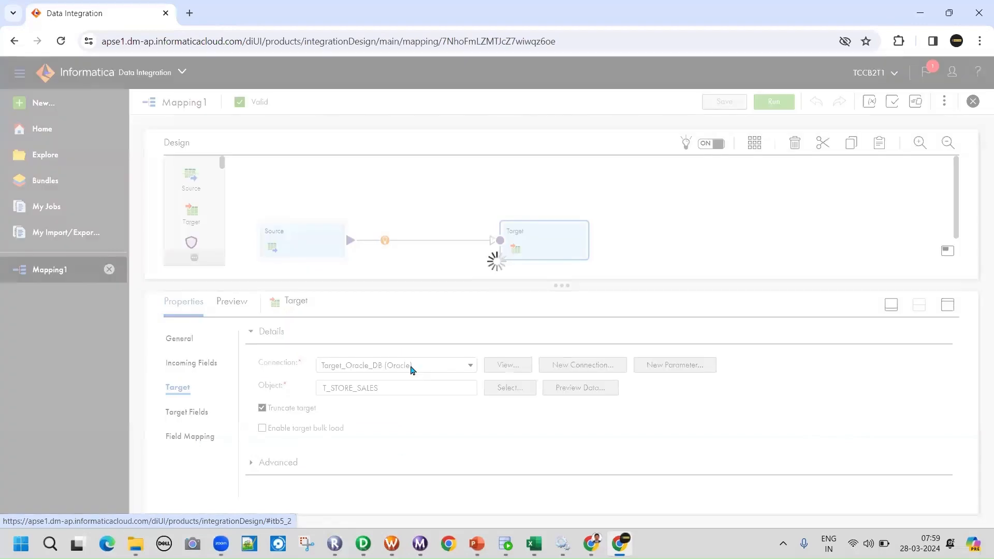
scroll(363, 409, "down", 1)
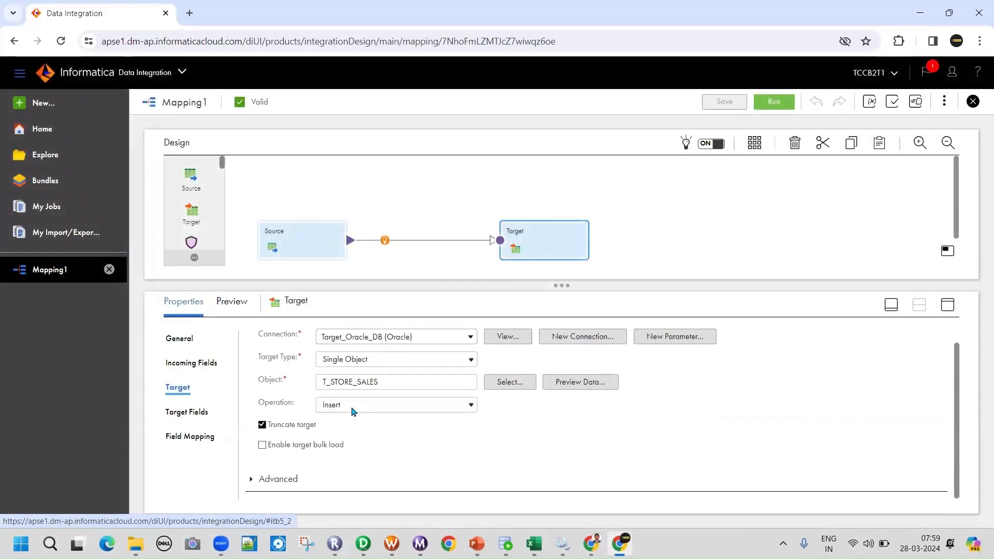
left_click(192, 412)
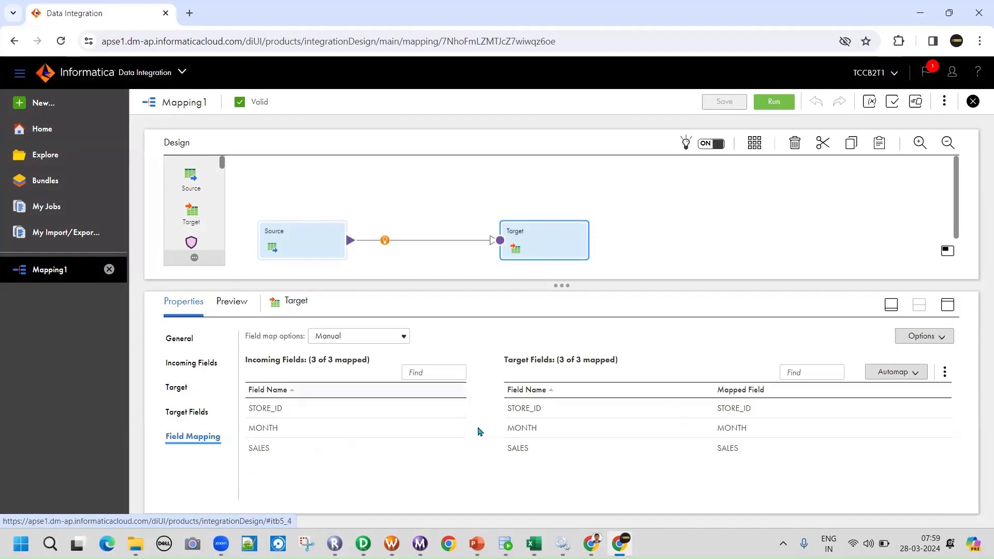
Step: Rename the mapping to m_STORE_SALES and save it
left_click_drag(487, 284, 486, 306)
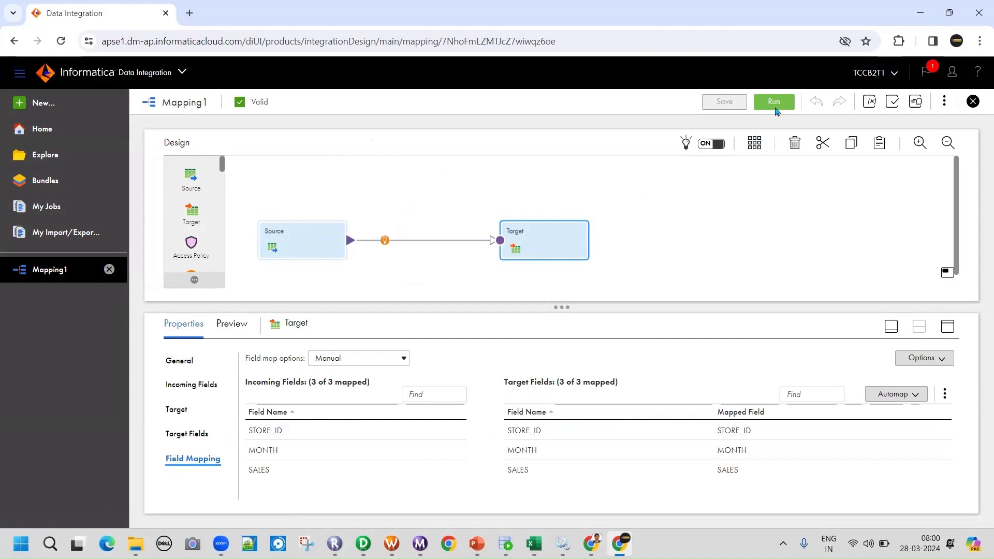
left_click(357, 180)
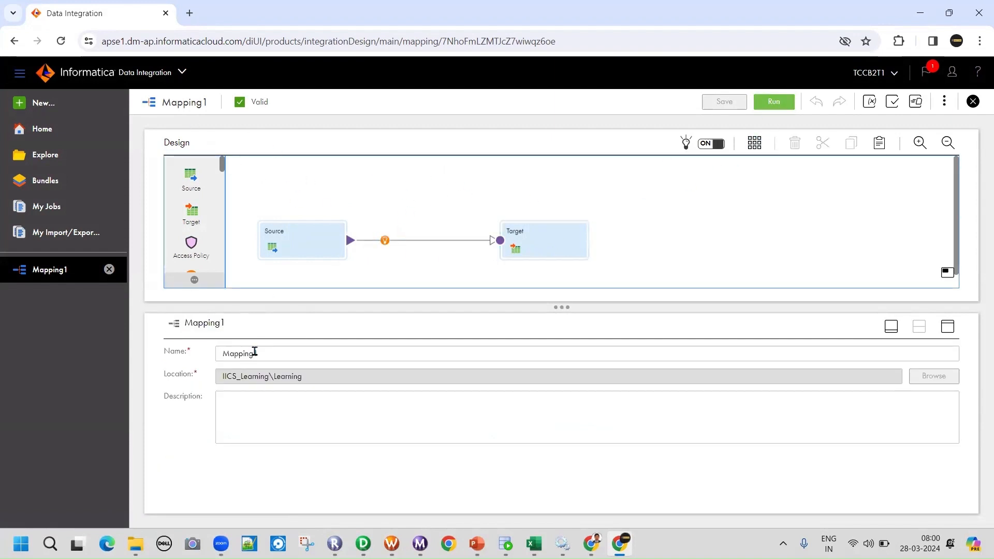
left_click_drag(263, 354, 145, 357)
type("m_STORE_SALES")
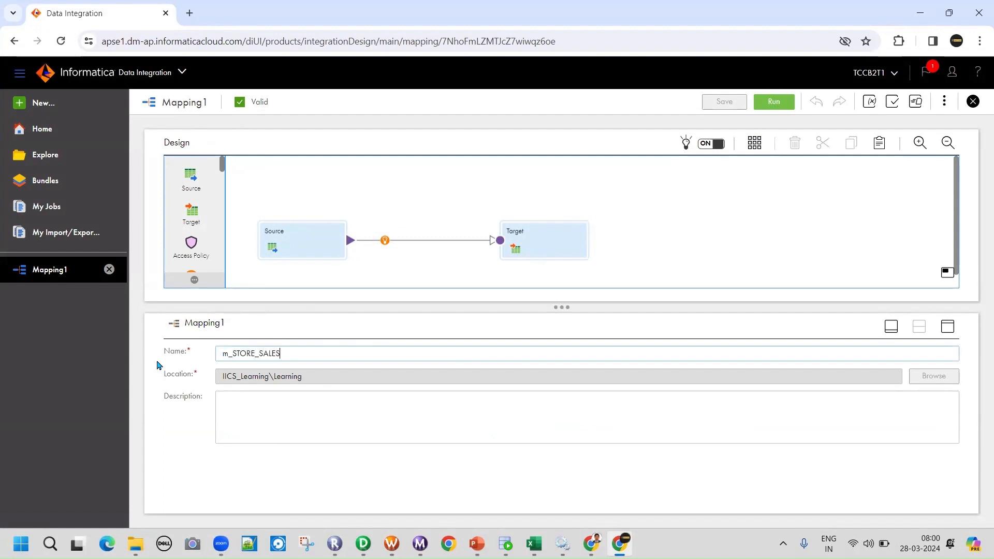
left_click(490, 202)
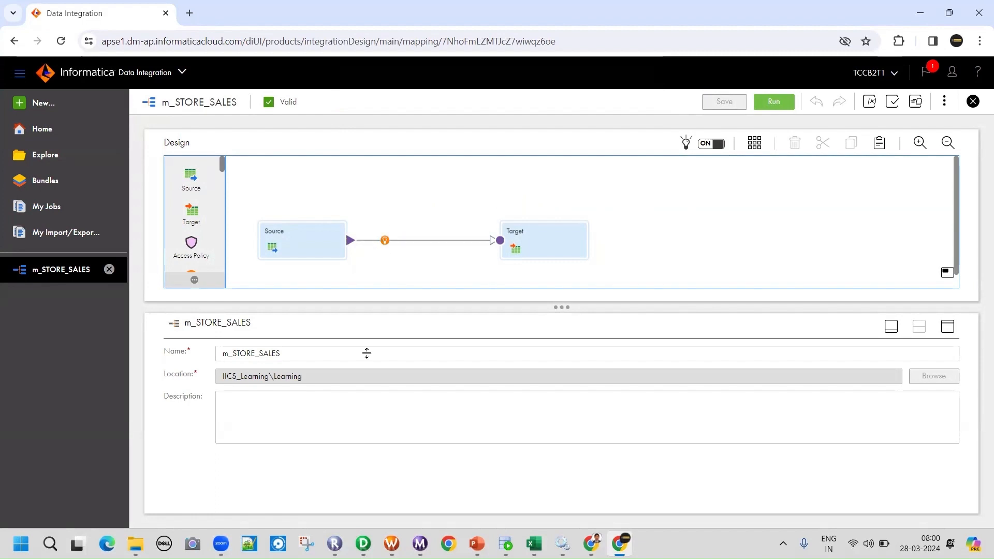
Step: Run the m_STORE_SALES mapping with DESKTOP-5VC0FPL as the runtime environment
left_click_drag(367, 353, 386, 338)
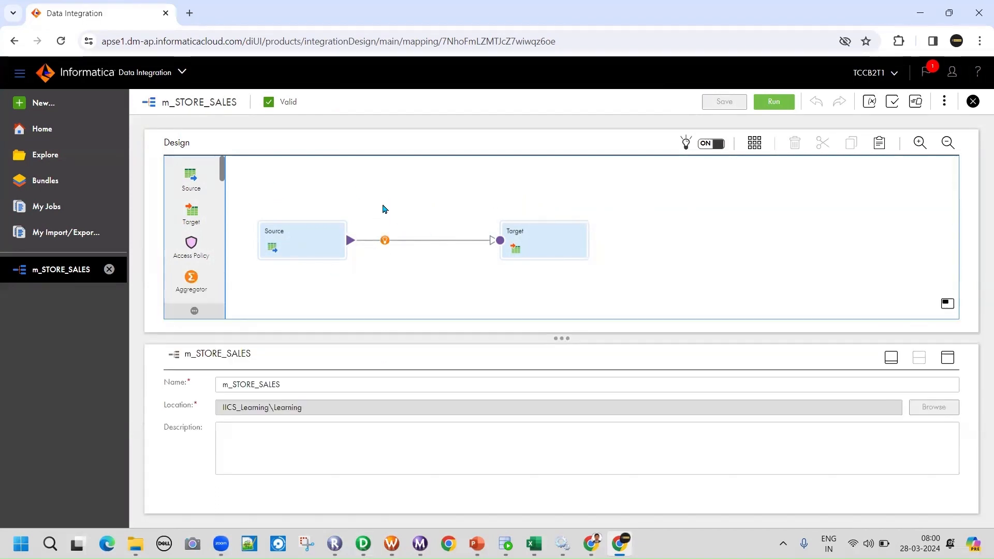
left_click(775, 102)
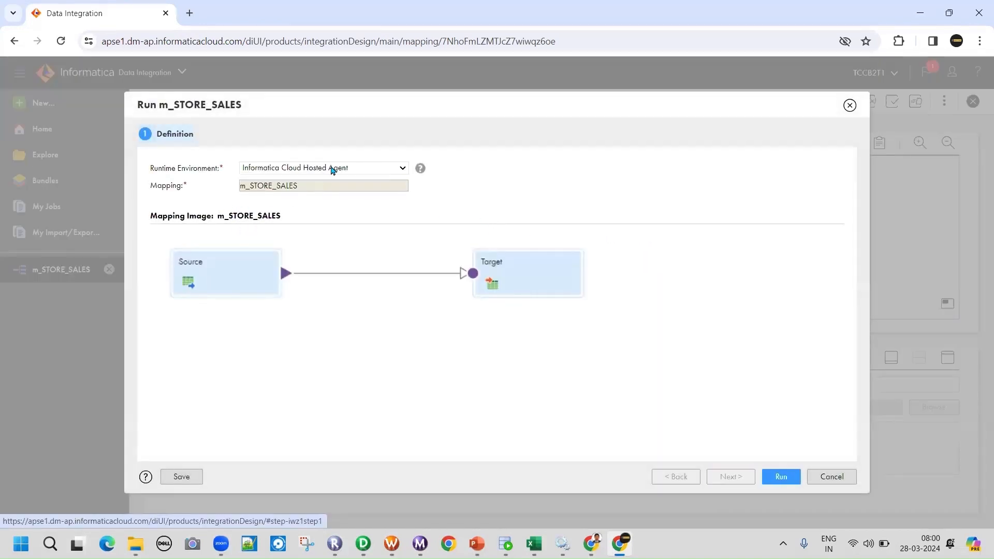
left_click(333, 171)
left_click(269, 202)
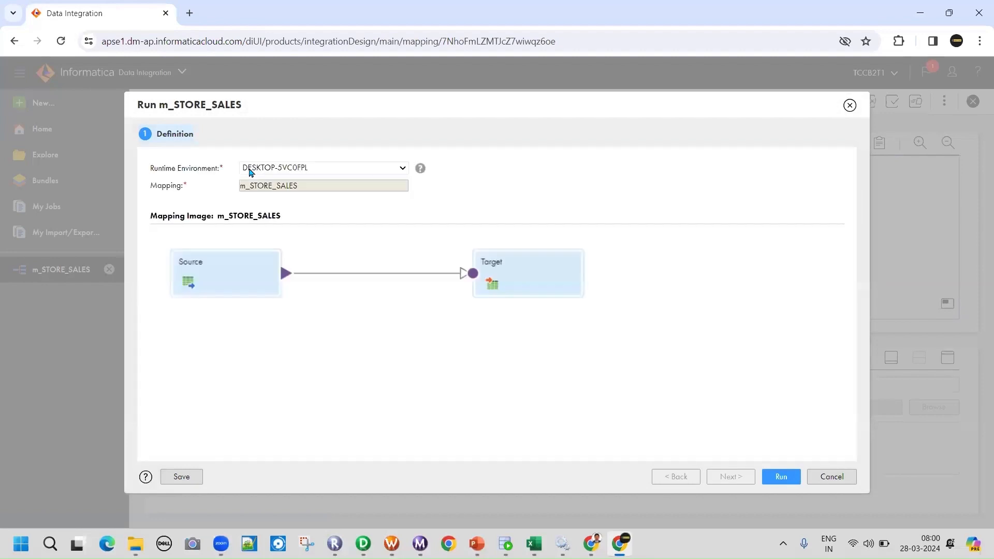
left_click(769, 478)
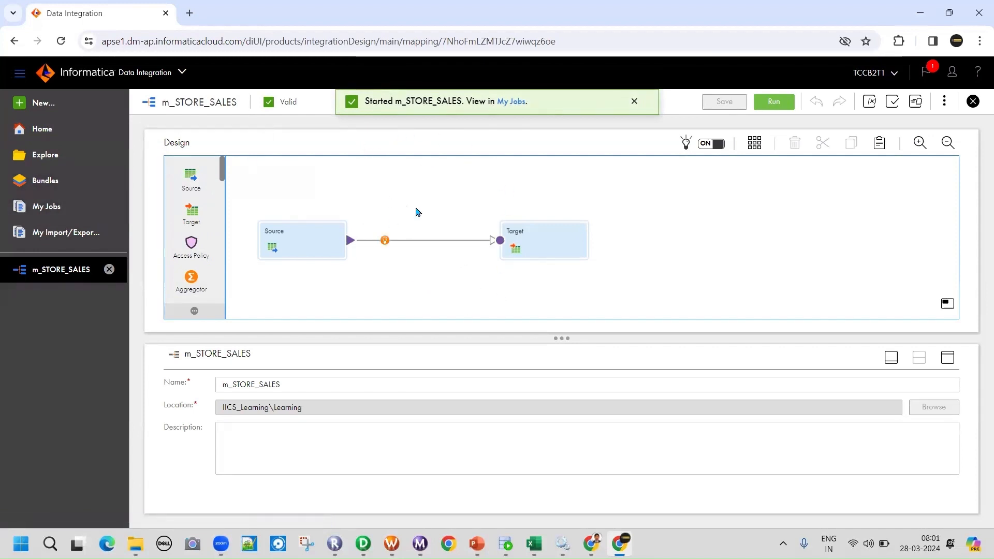
Step: Check the m_STORE_SALES run in the jobs list, refresh its status, and open the job's details
left_click(53, 209)
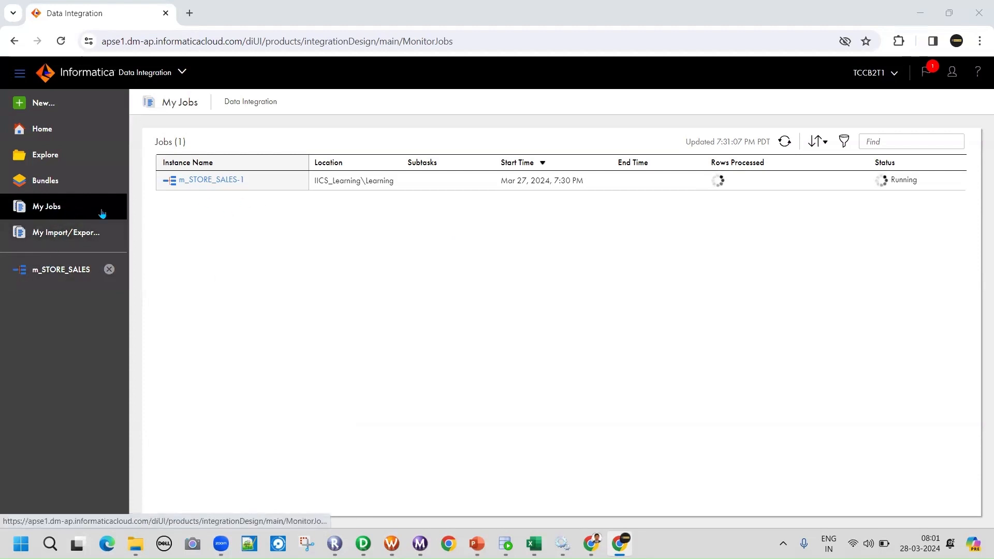
left_click(182, 72)
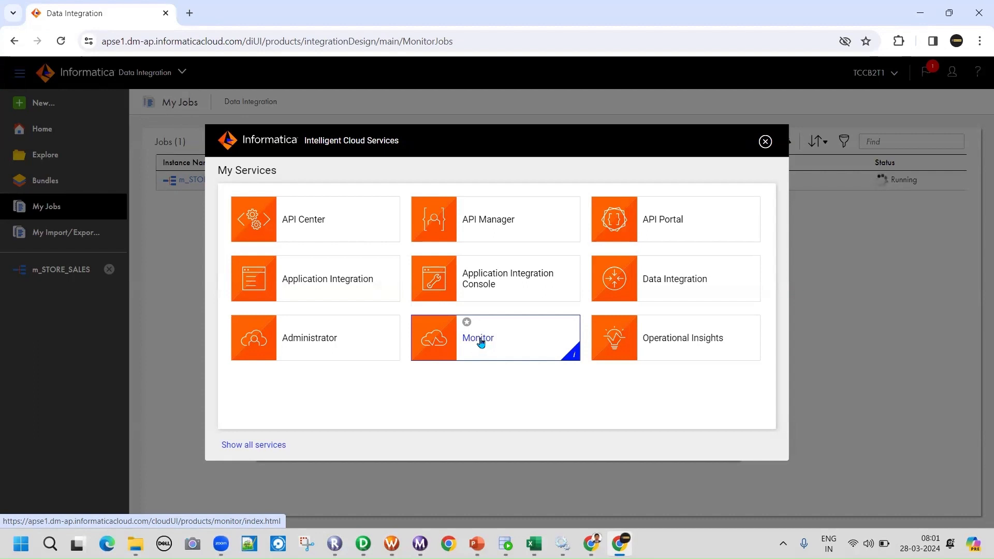
left_click(765, 141)
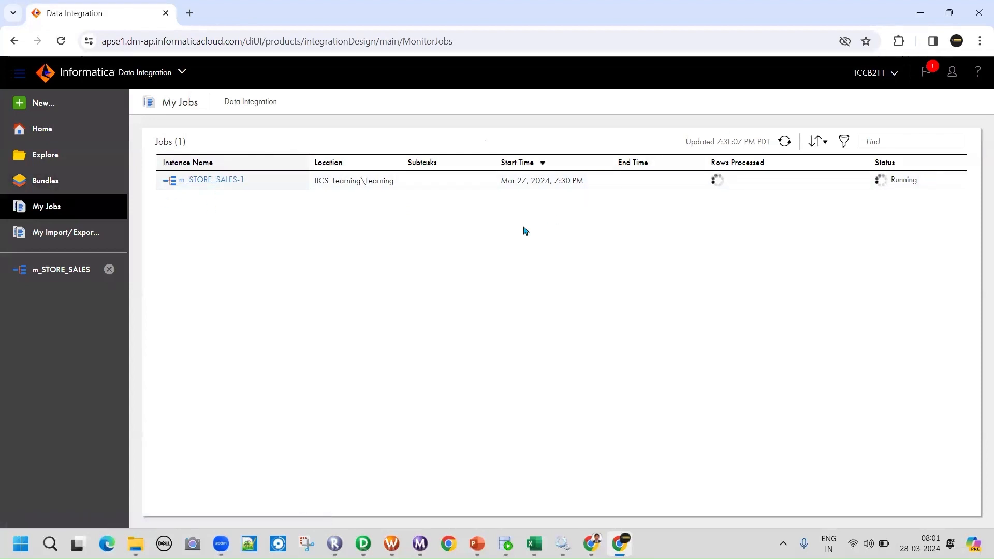
left_click(783, 141)
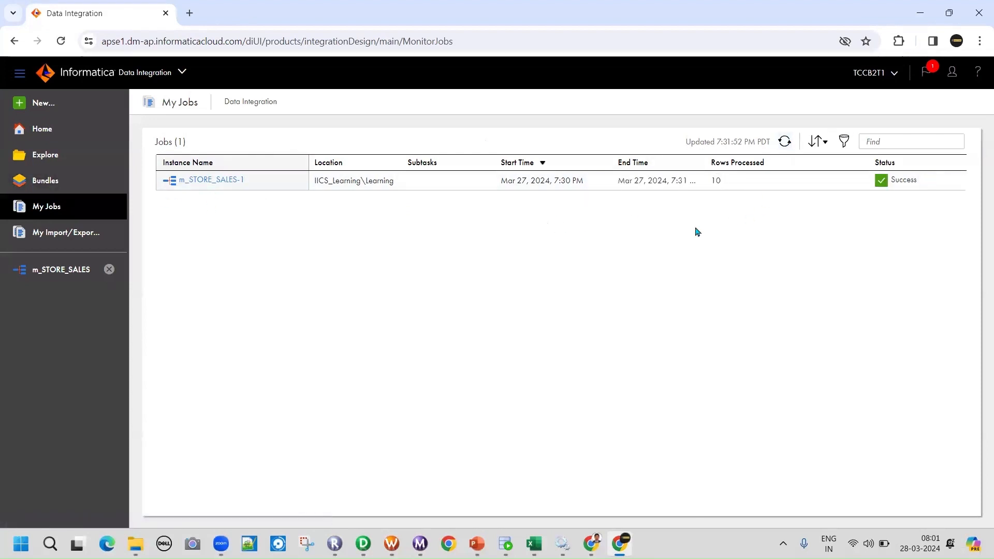
left_click(227, 181)
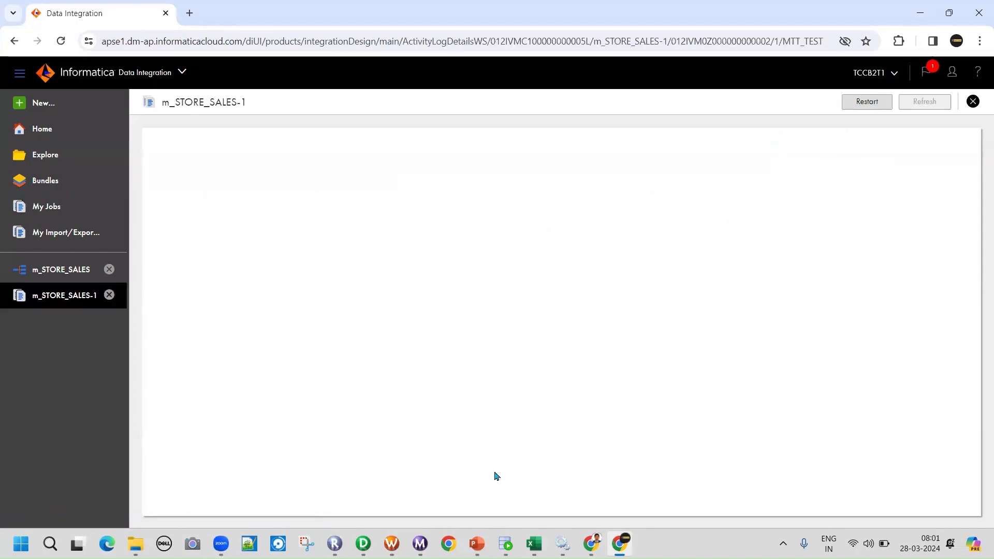
Step: Switch to Oracle SQL Developer and run select * from T_STORE_SALES on the target connection to check the loaded rows
key("alt+Tab")
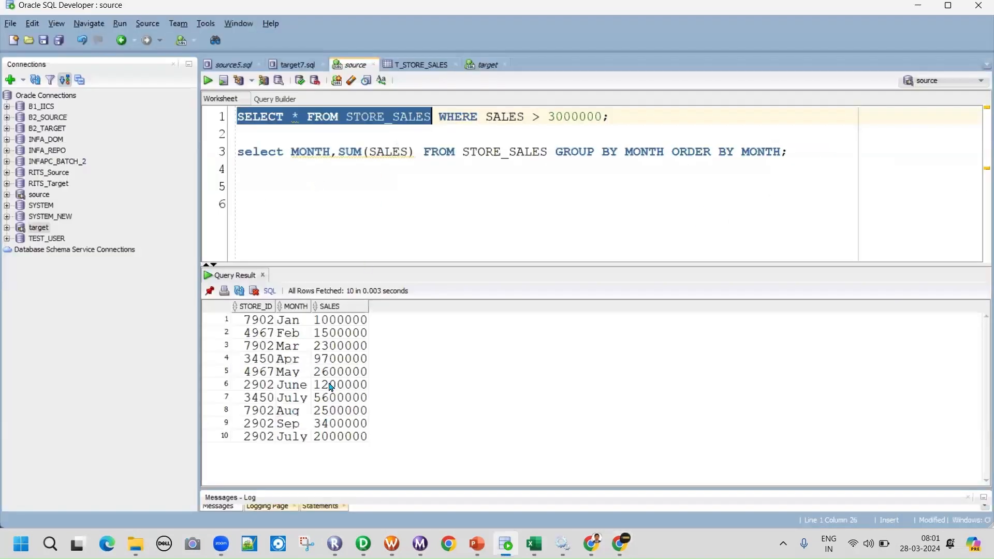
left_click(483, 64)
left_click(366, 120)
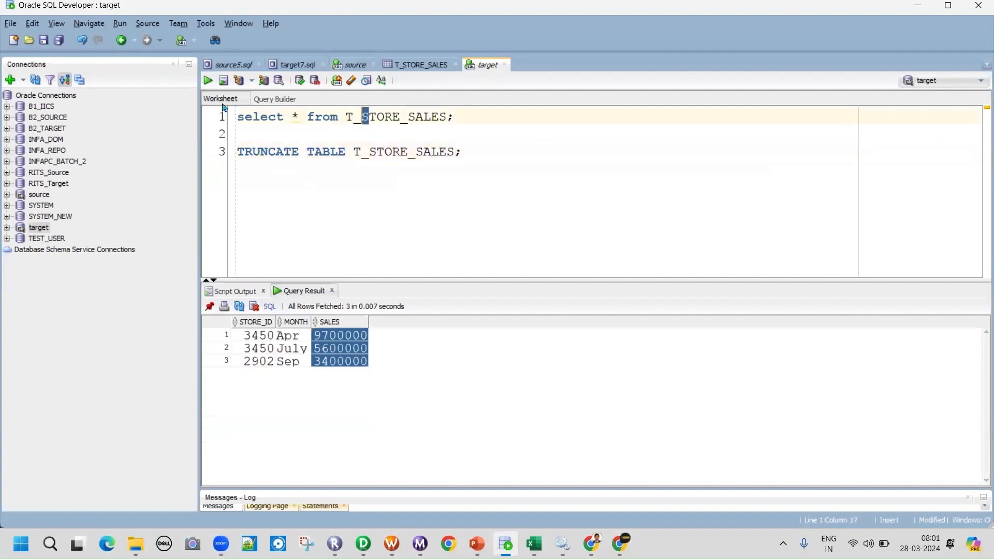
left_click(320, 116)
key("ctrl+Return")
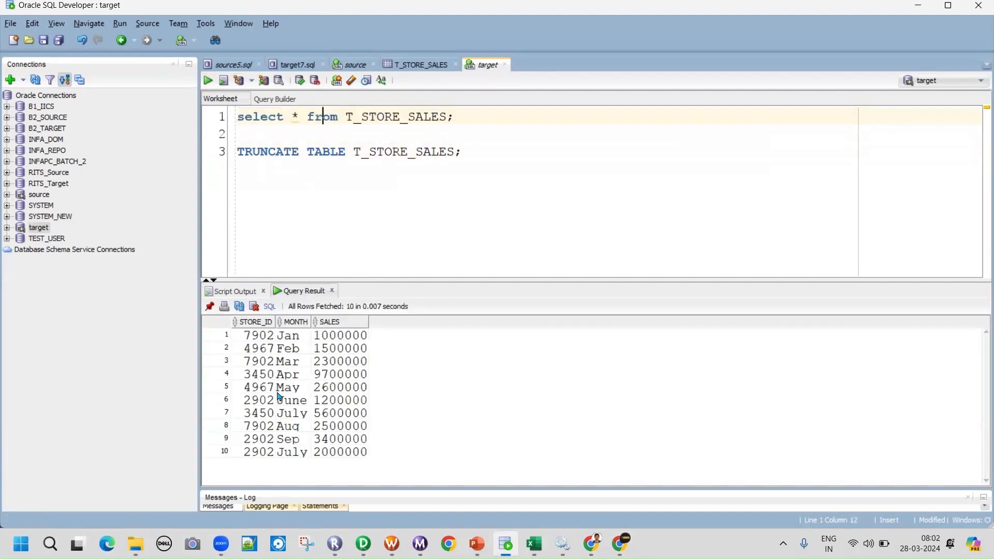
Step: Select all fetched T_STORE_SALES rows, switch to Informatica Cloud, and check the job's source and target success rows
key("ctrl+a")
key("alt+Tab")
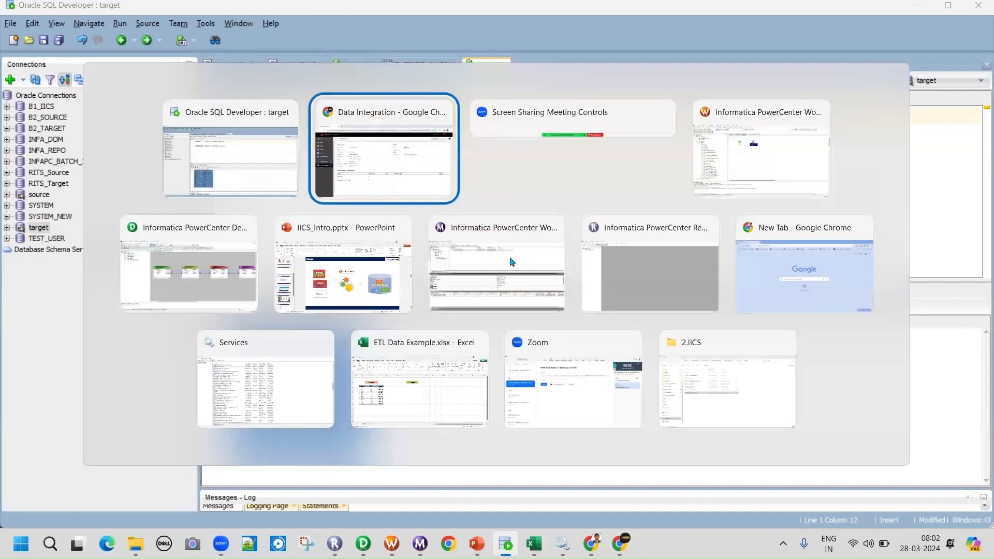
double_click(389, 379)
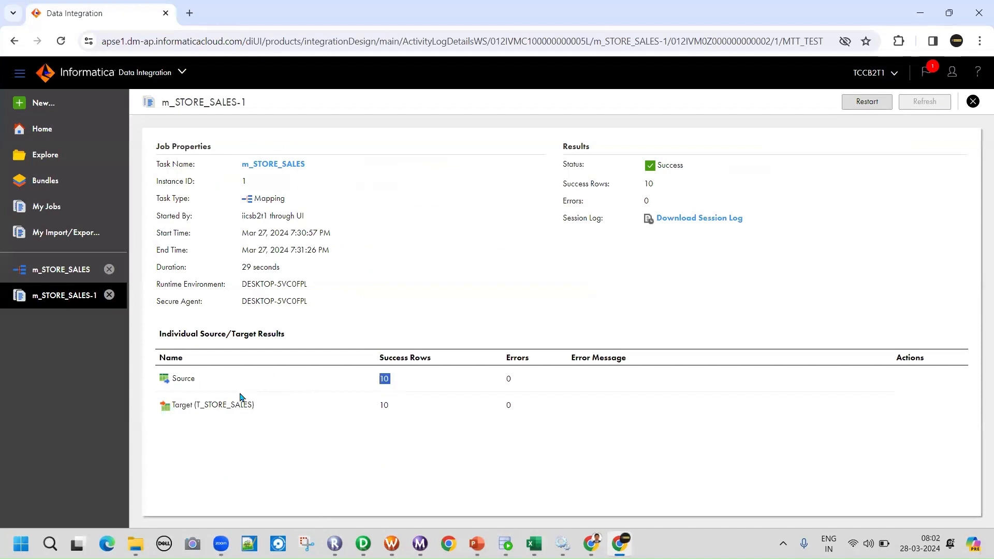
double_click(384, 406)
Step: Return to the m_STORE_SALES mapping and look at its Source and Target transformations
left_click(61, 269)
left_click(319, 245)
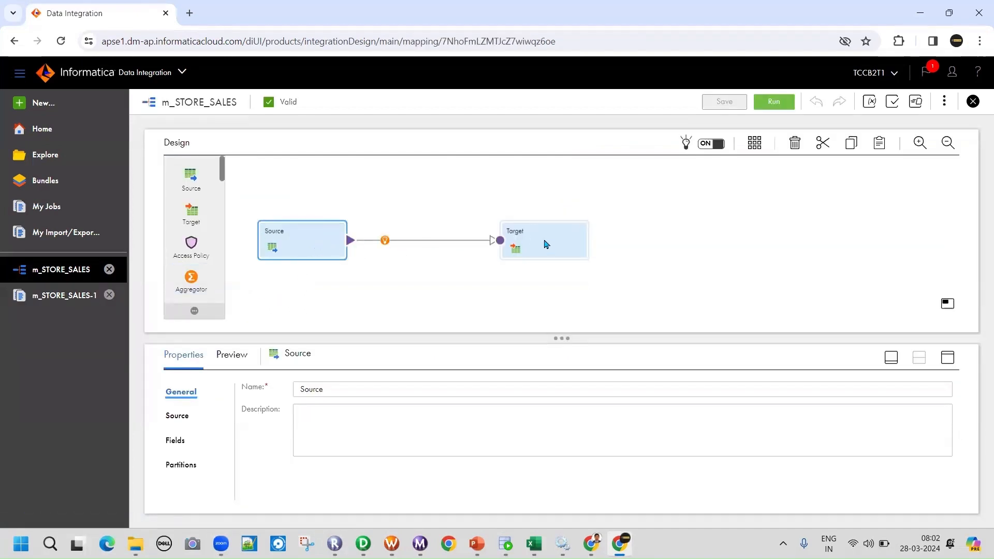
left_click(541, 256)
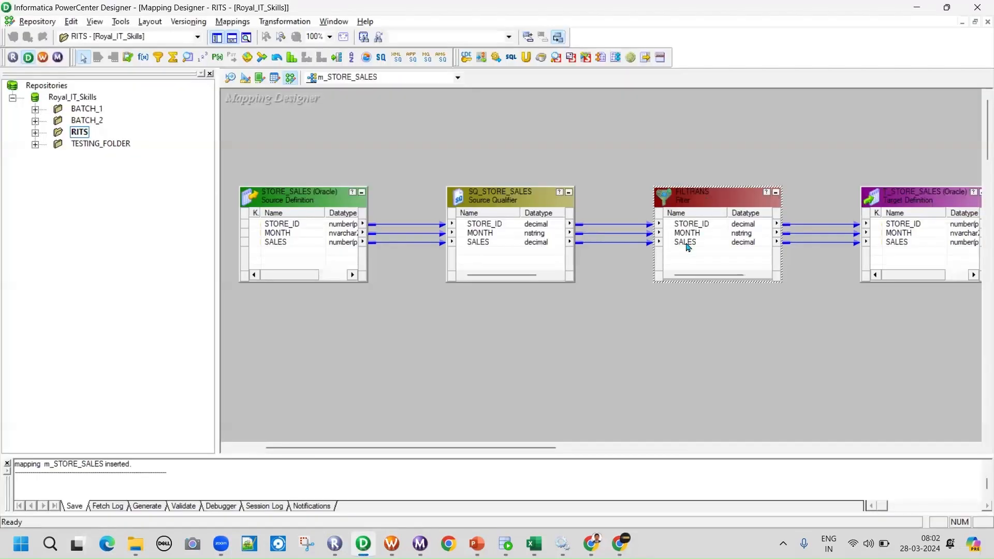
Step: Switch to Oracle SQL Developer and highlight the SALES > 3000000 condition in the source worksheet's STORE_SALES query
left_click(509, 541)
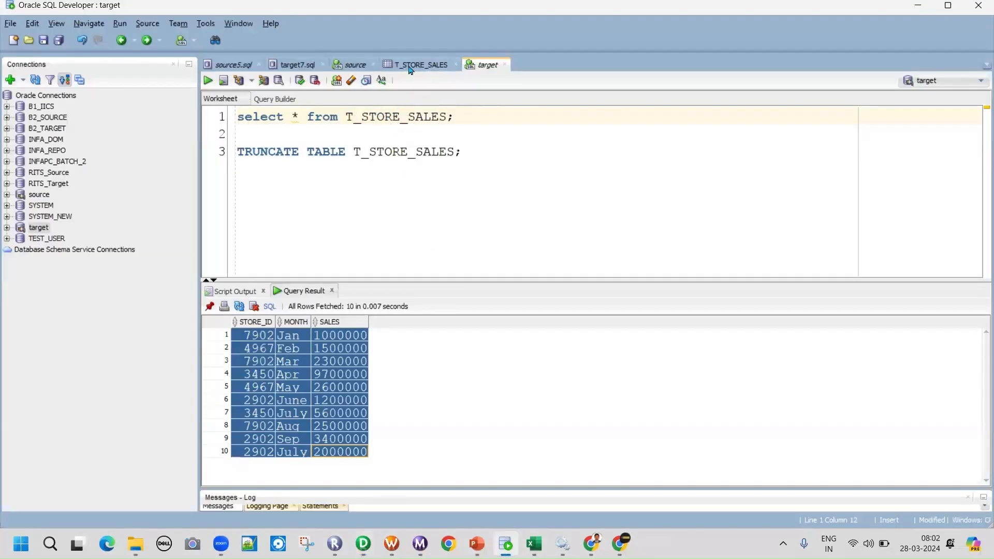
left_click(356, 65)
left_click_drag(603, 117, 489, 114)
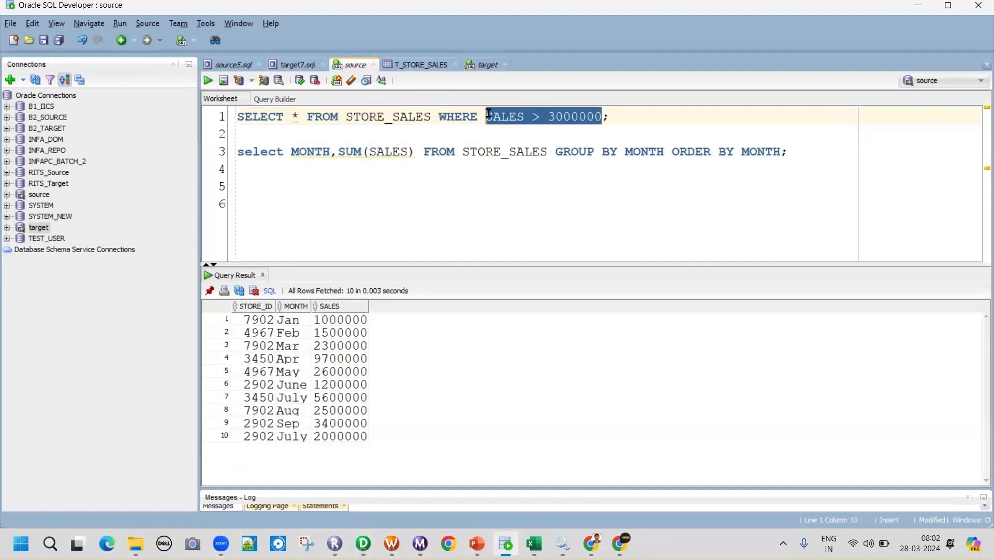
Step: Switch back to the Informatica Cloud mapping, insert a Filter transformation between Source and Target, and auto-arrange the mapping layout
key("alt+Tab")
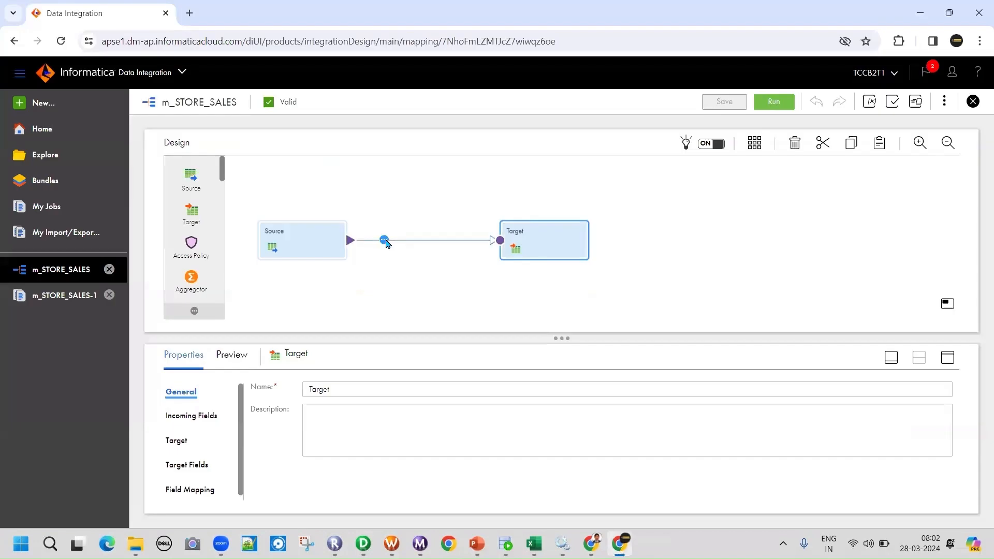
left_click(384, 240)
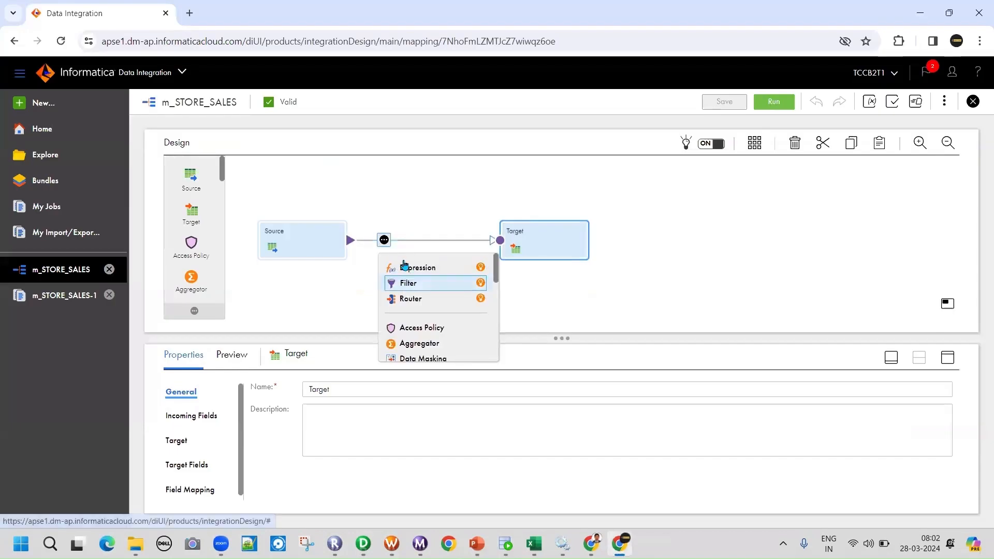
left_click(385, 241)
left_click(384, 239)
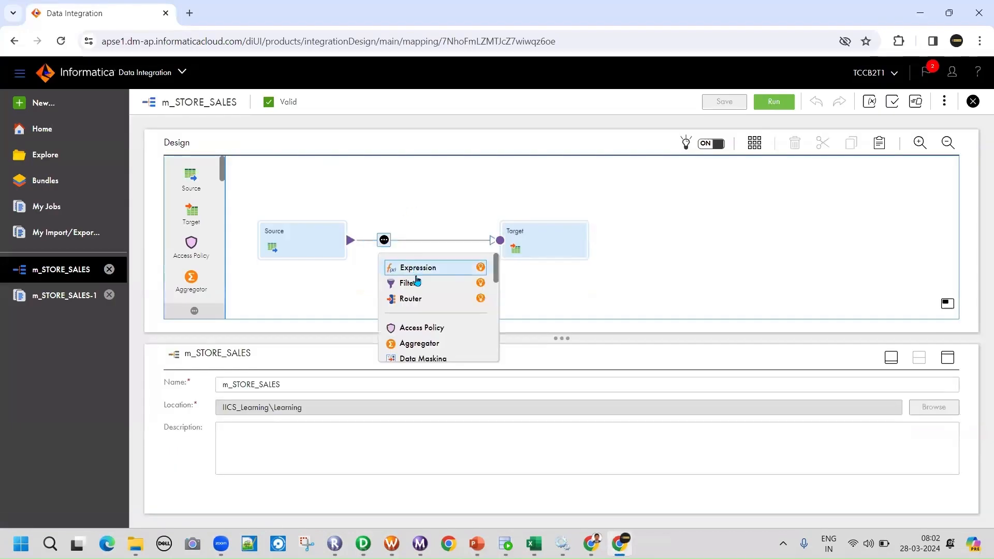
scroll(409, 322, "down", 10)
scroll(414, 311, "up", 10)
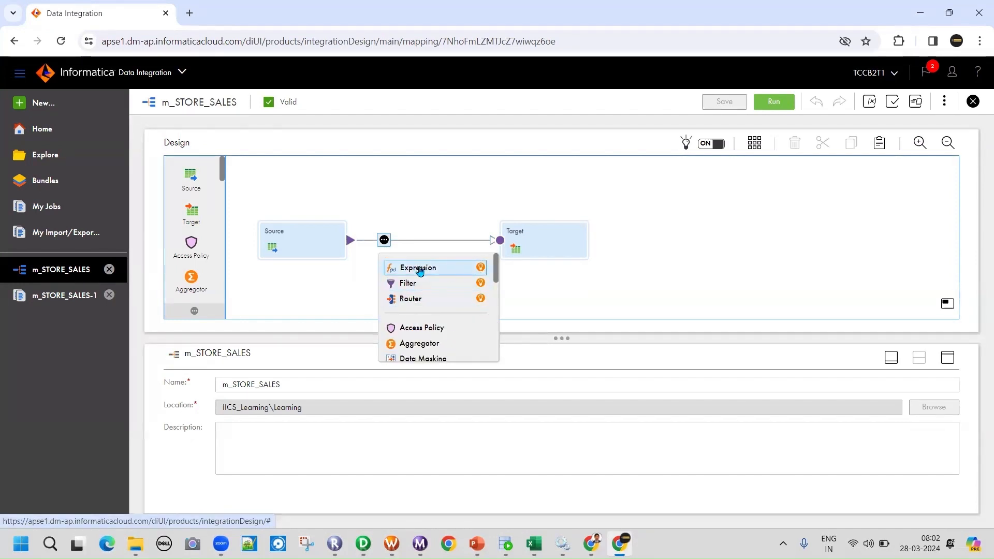
scroll(420, 300, "down", 2)
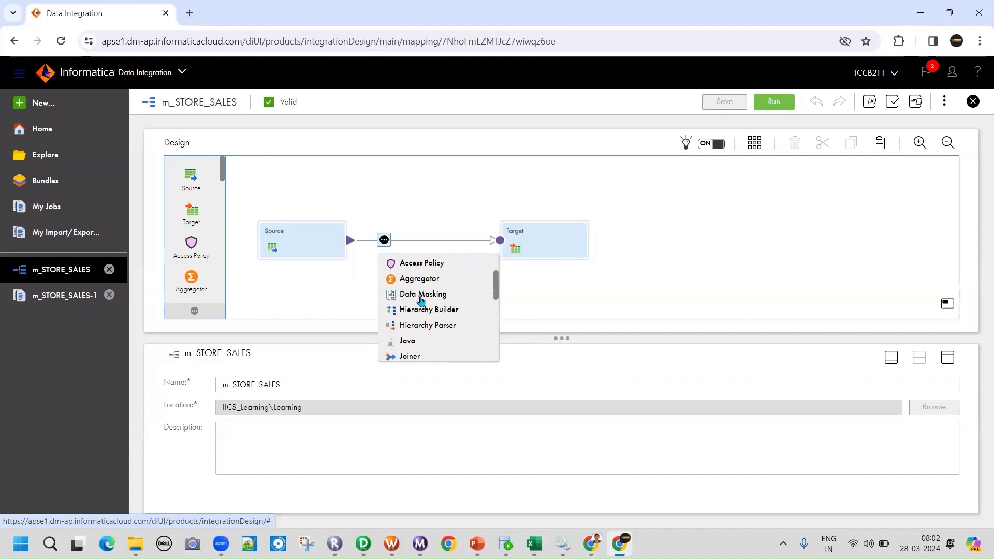
scroll(420, 299, "down", 5)
scroll(426, 312, "up", 6)
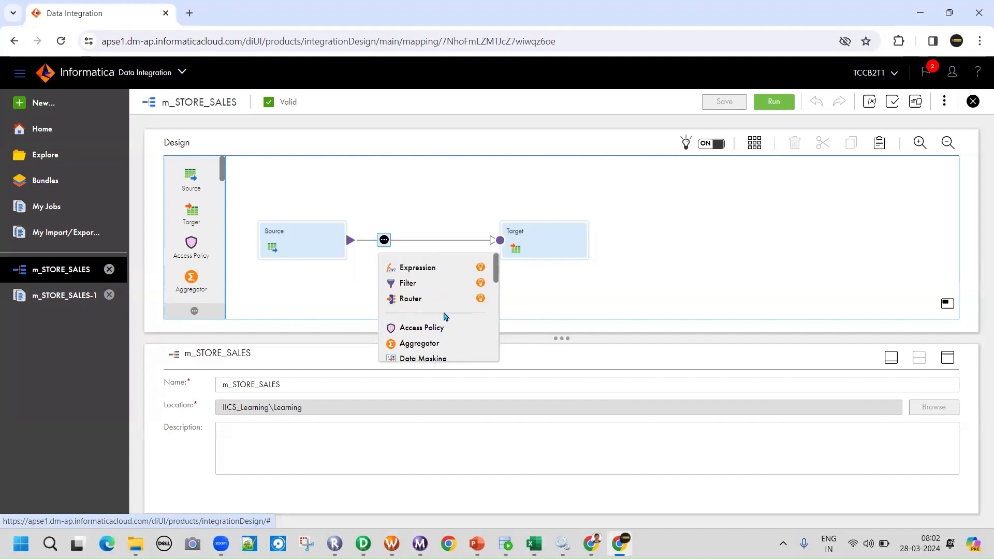
left_click(415, 288)
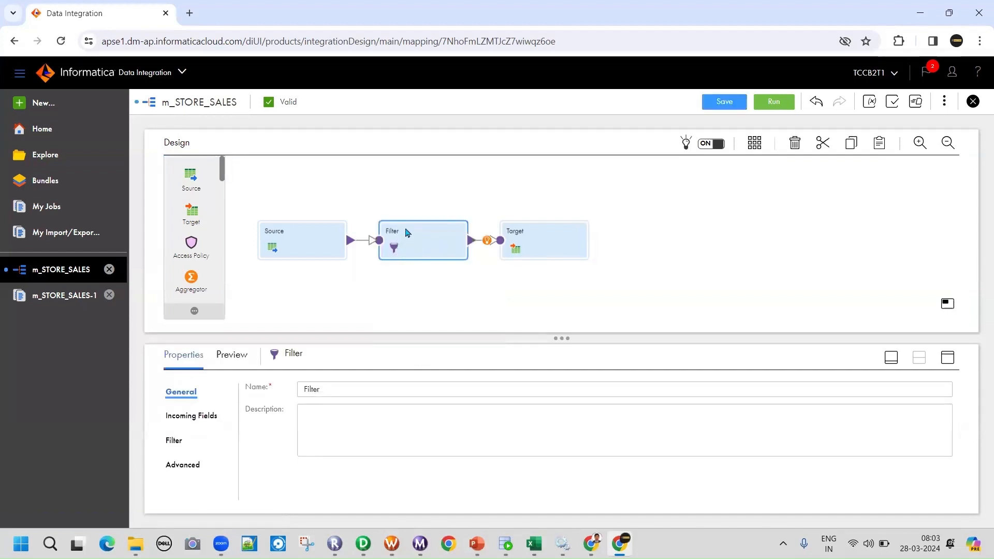
left_click(754, 143)
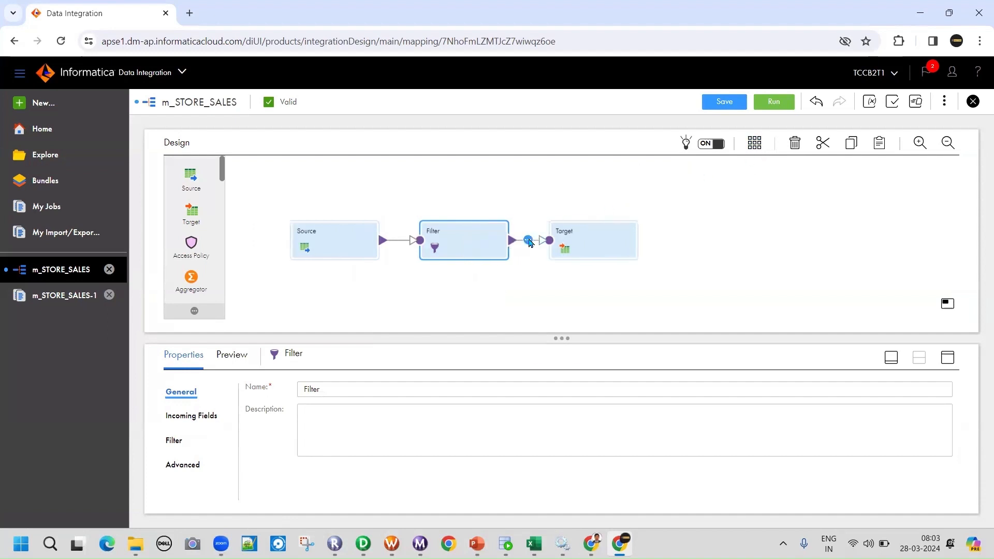
left_click(529, 241)
scroll(563, 300, "down", 1)
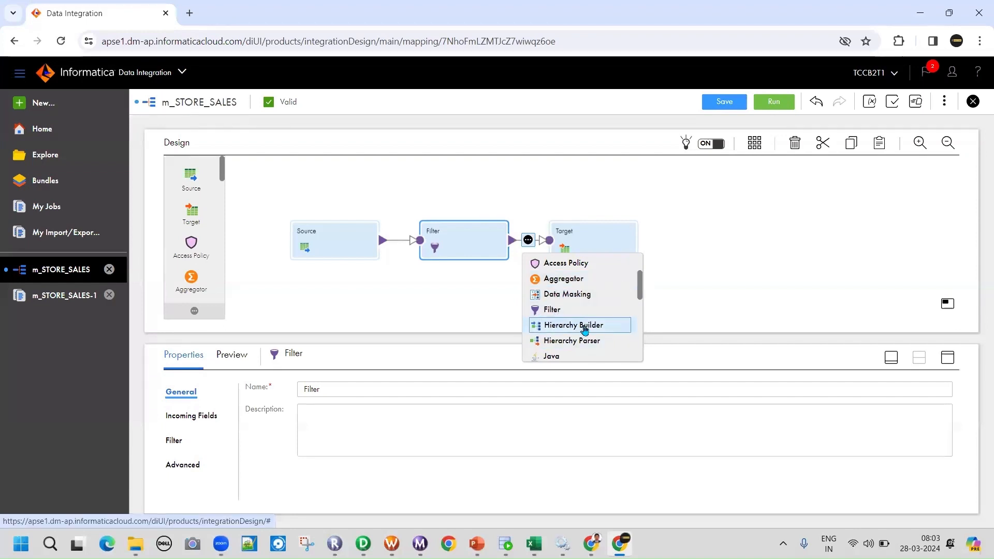
scroll(585, 329, "up", 2)
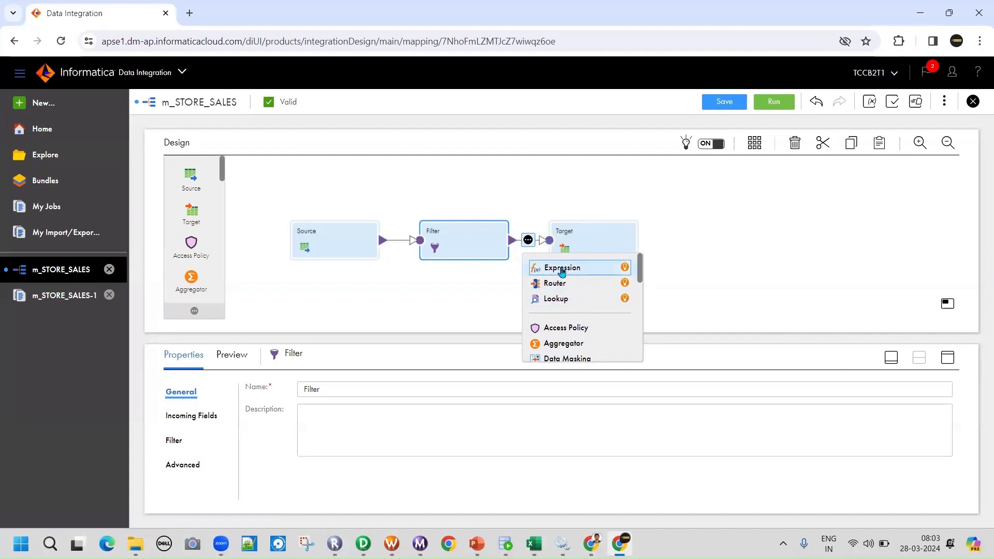
left_click(774, 278)
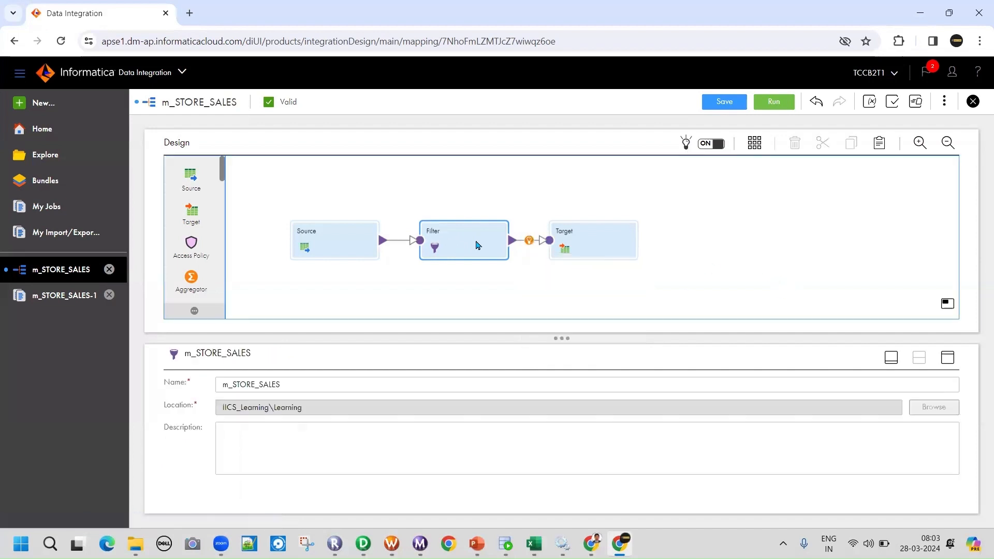
Step: Add a simple filter condition to the Filter transformation on the SALES field with the > operator
left_click(459, 252)
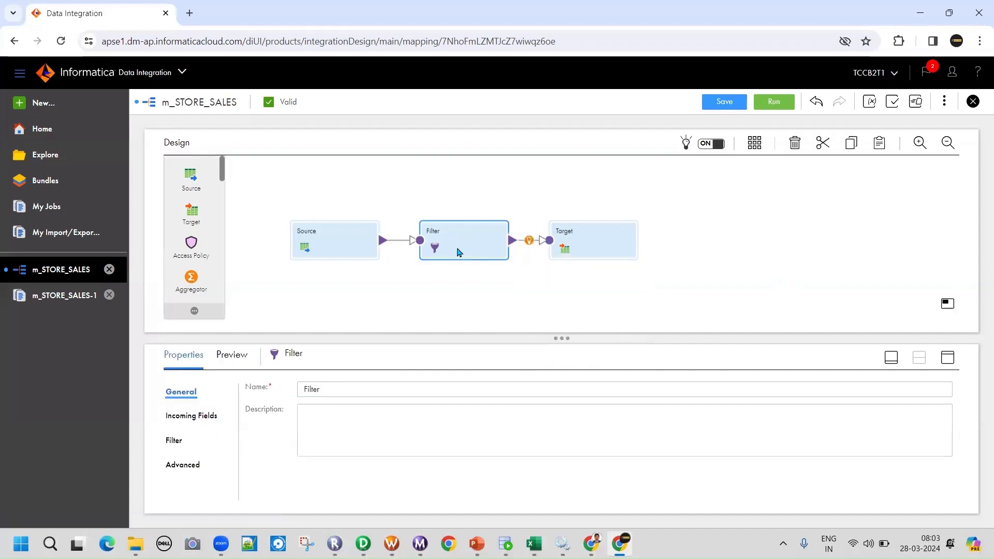
left_click(174, 440)
left_click_drag(435, 341, 443, 257)
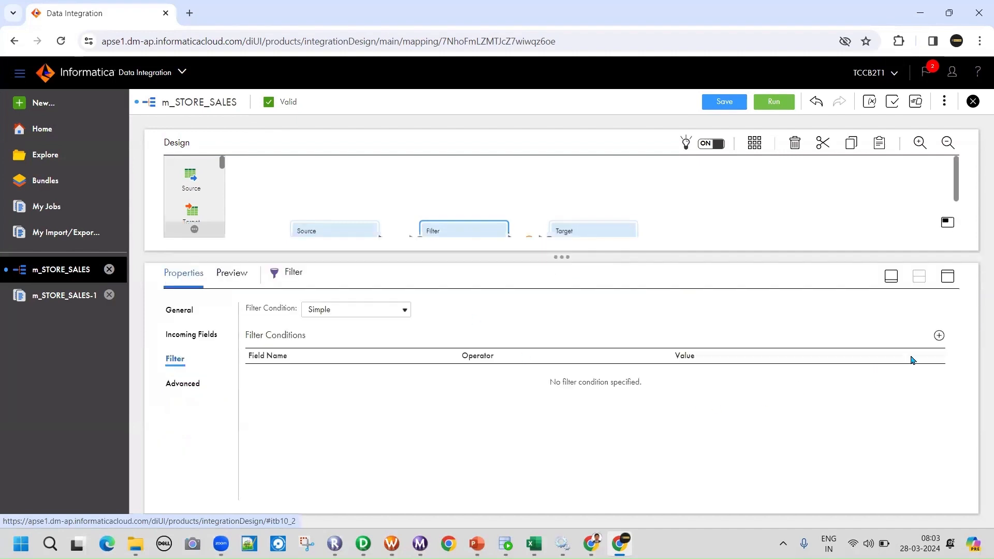
left_click(938, 336)
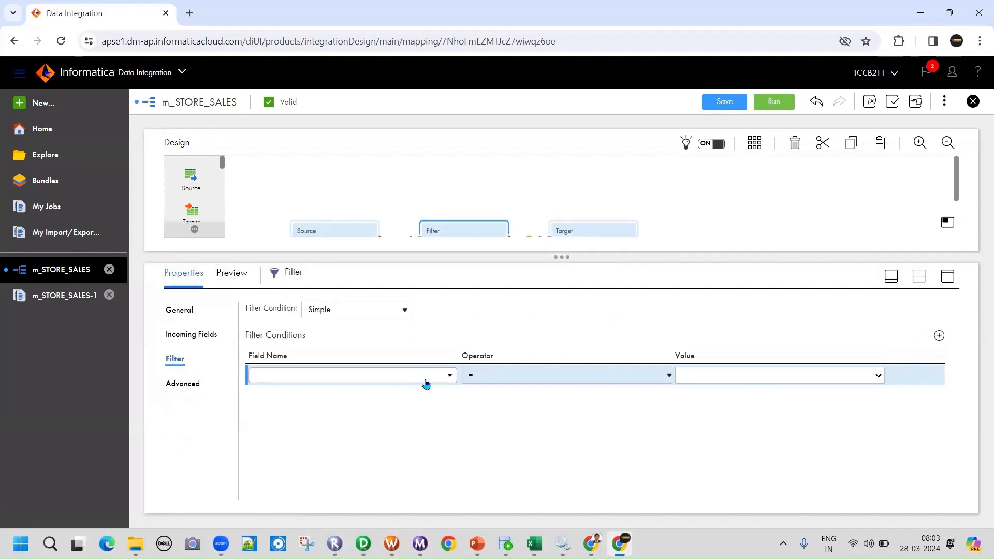
left_click(450, 375)
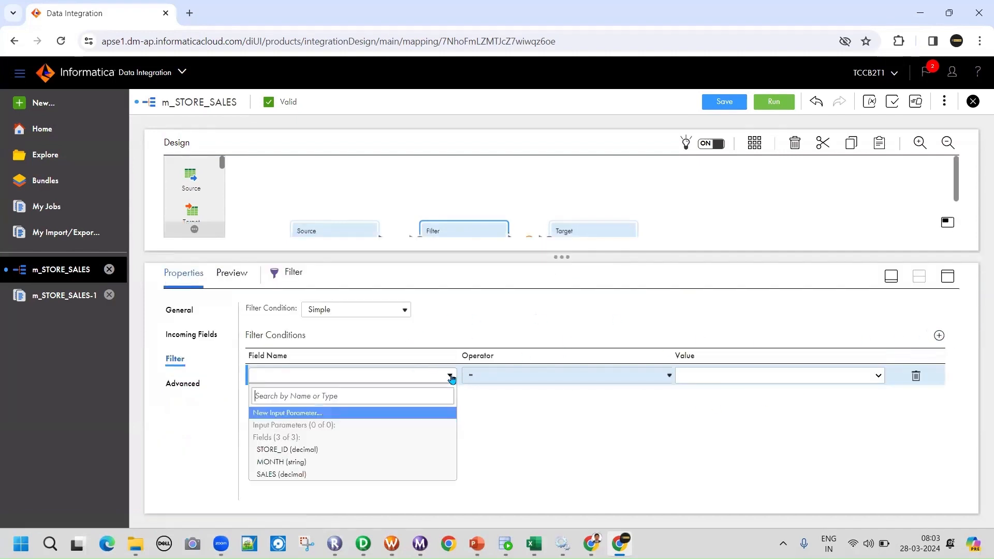
left_click(286, 474)
left_click(667, 377)
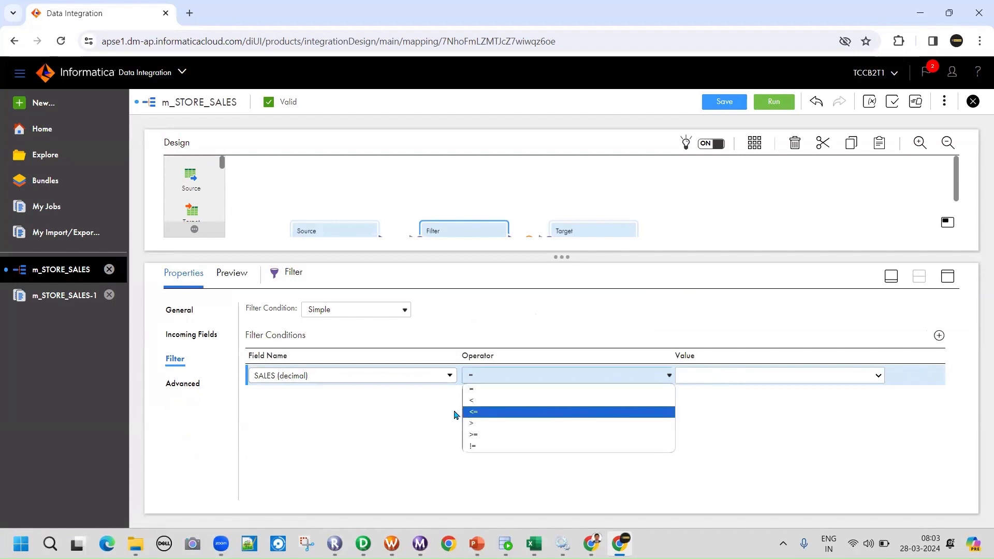
left_click(482, 425)
Step: Set the filter condition's value to 3000000, copied from the STORE_SALES query in Oracle SQL Developer's source worksheet
left_click(693, 377)
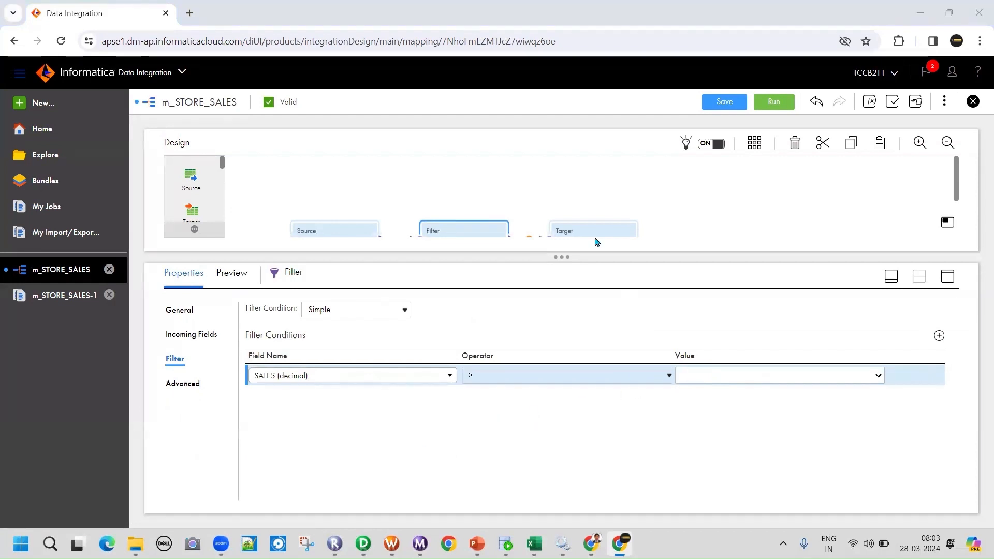
key("alt+Tab")
double_click(574, 117)
key("ctrl+c")
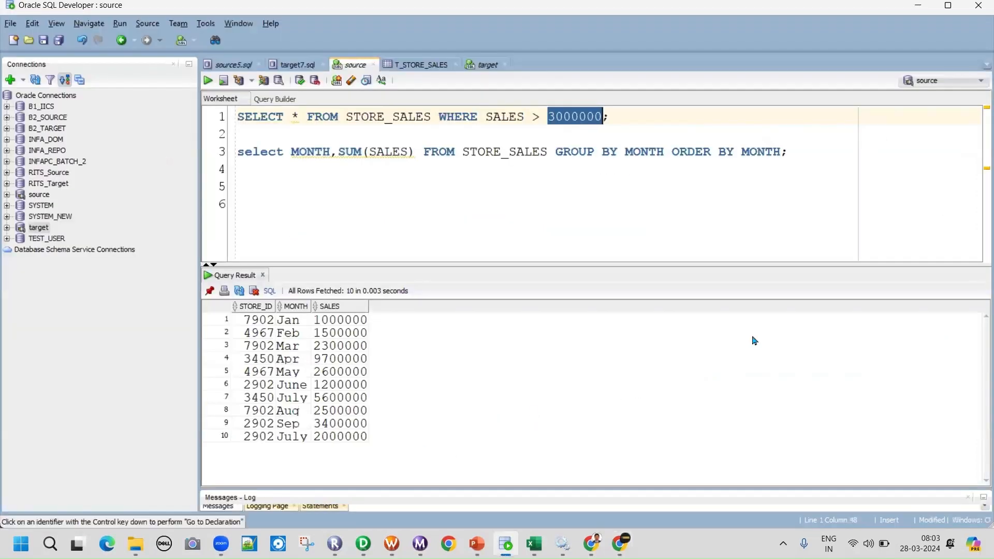
key("alt+Tab")
key("ctrl+v")
left_click(715, 335)
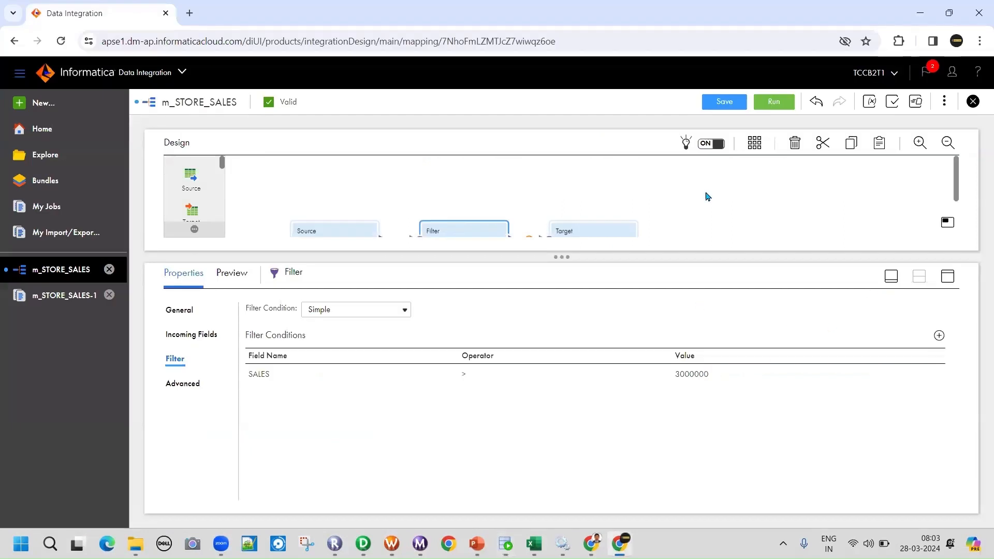
Step: Save the m_STORE_SALES mapping with its filter and run it
left_click(724, 102)
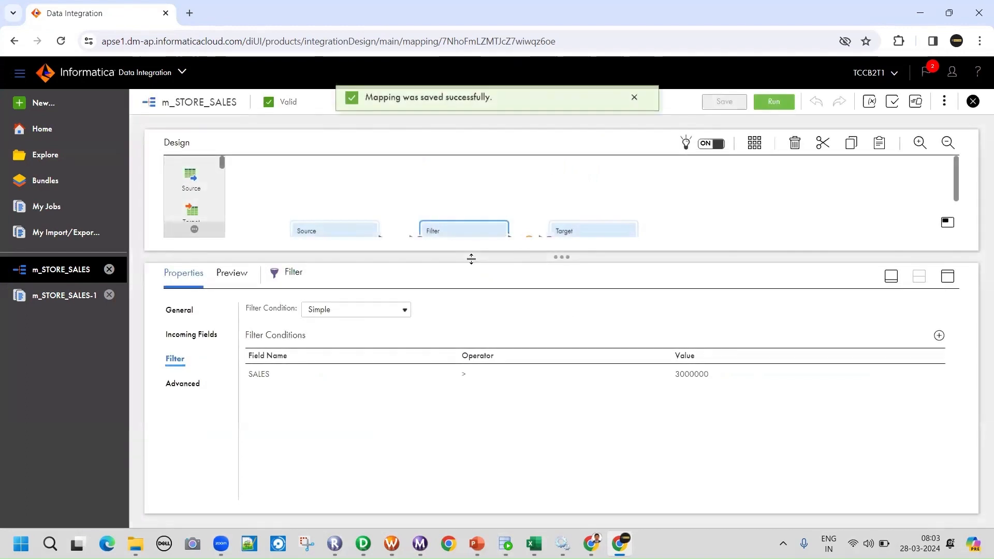
left_click_drag(471, 259, 471, 307)
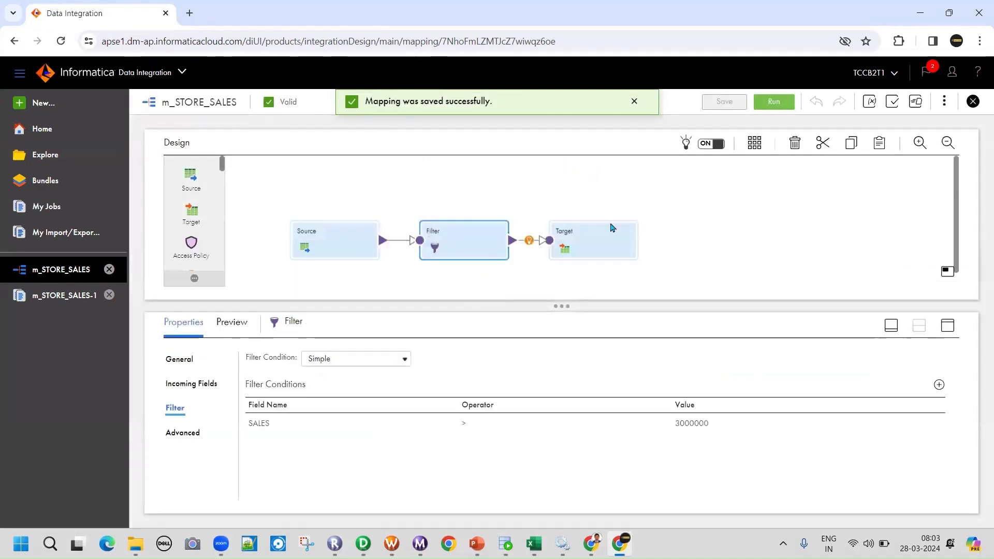
left_click(781, 103)
left_click(781, 476)
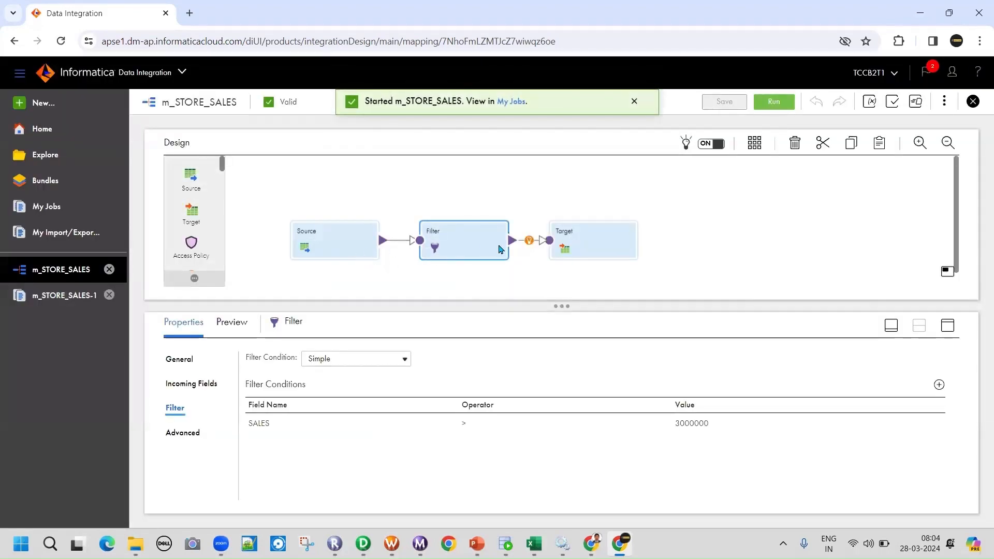
Step: Review the Target transformation's target details and check the Truncate target option
left_click(578, 247)
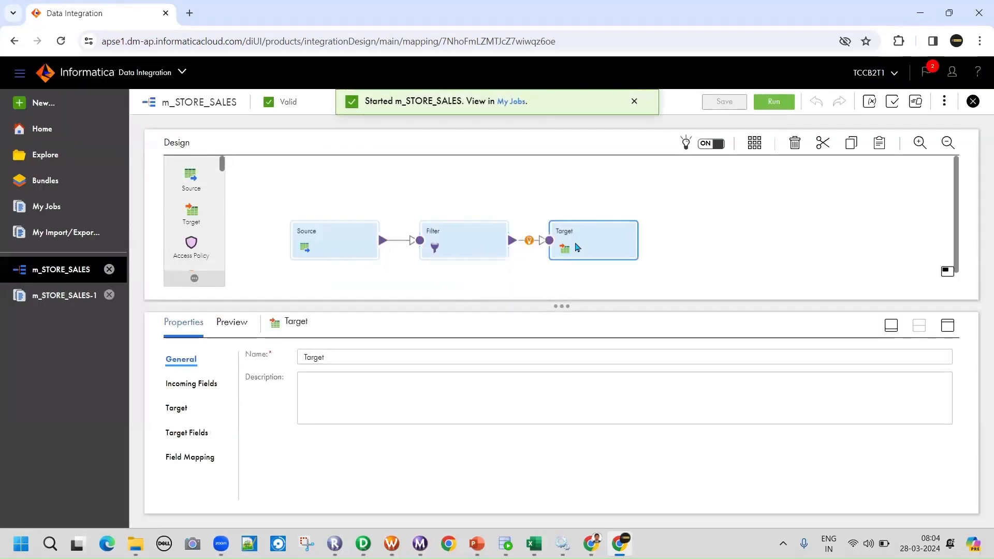
left_click(179, 408)
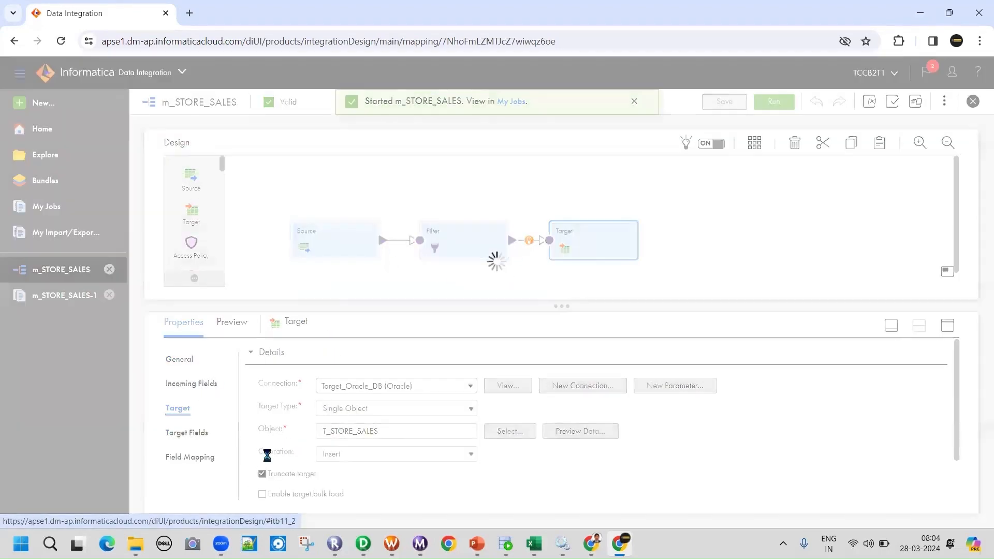
left_click(271, 473)
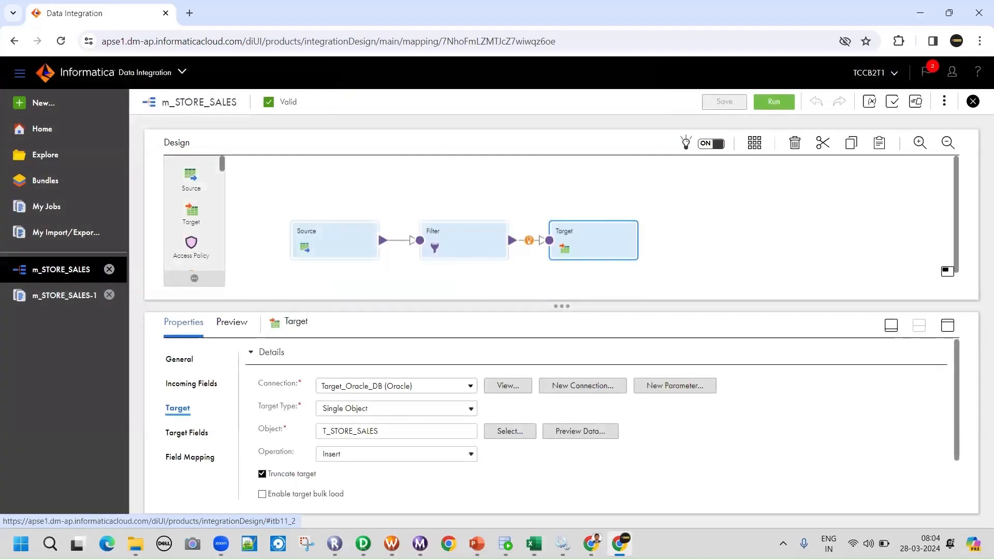
Step: Switch to Oracle SQL Developer to review the TRUNCATE TABLE T_STORE_SALES statement, and return to the mapping's Target details in Informatica Cloud
key("alt+Tab")
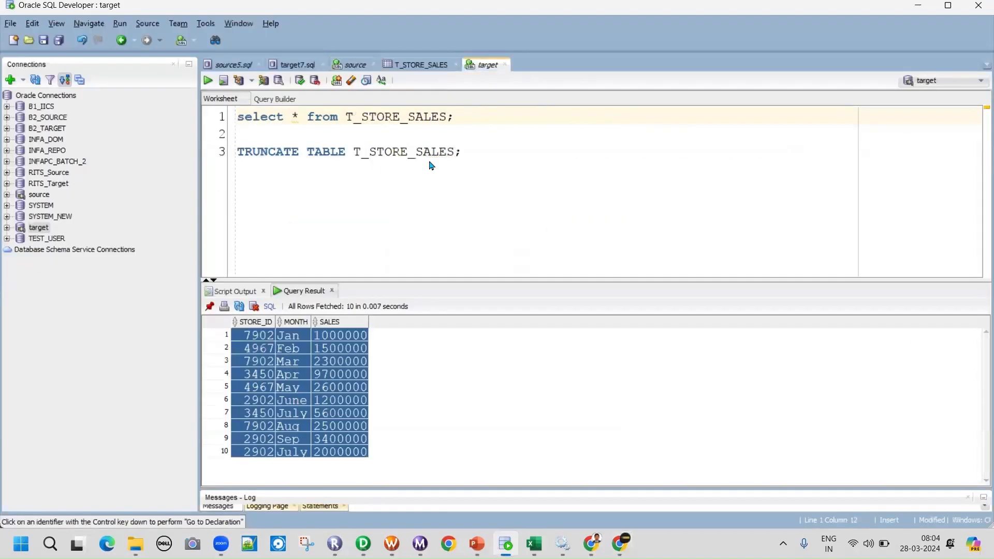
left_click_drag(229, 164, 235, 153)
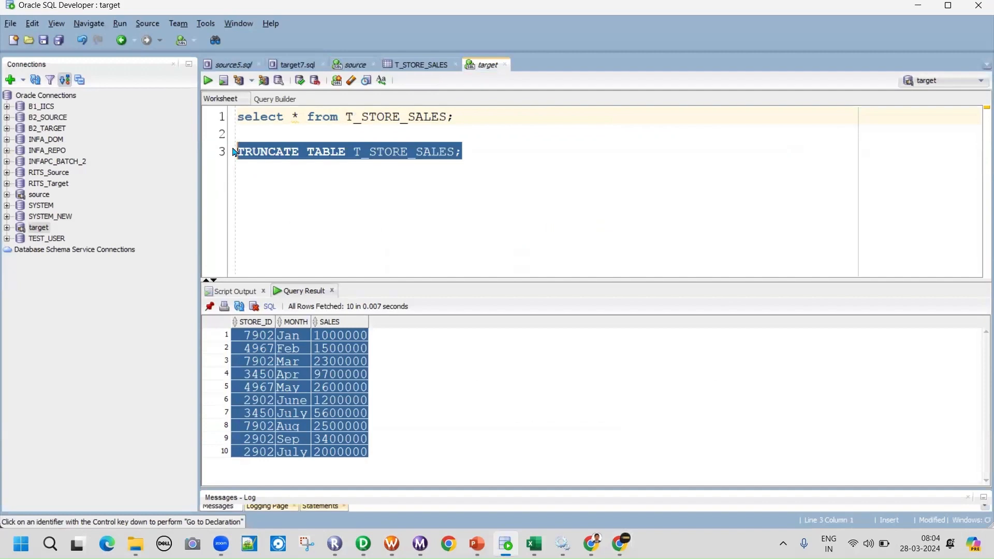
left_click(396, 185)
key("alt+Tab")
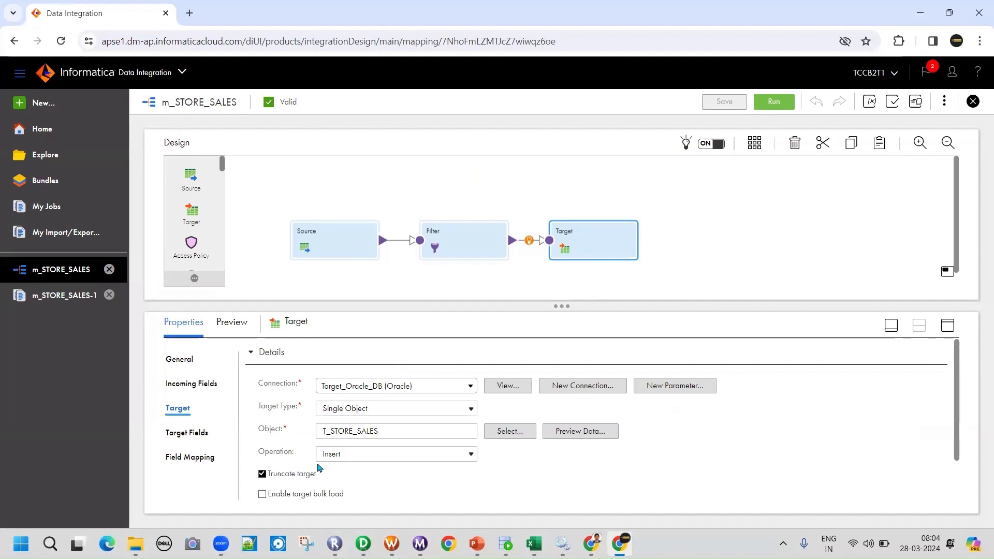
key("ctrl+plus")
key("ctrl+minus")
key("ctrl+minus")
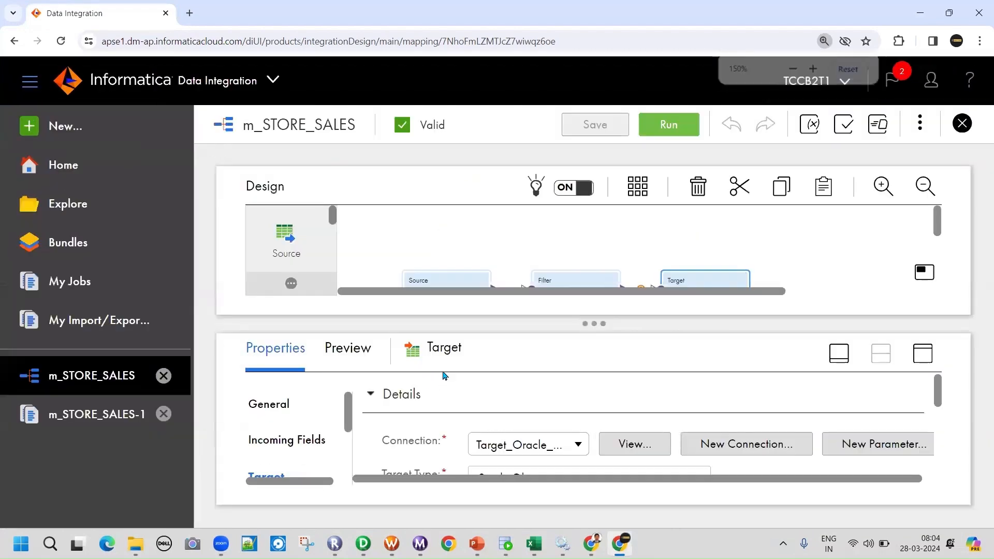
Step: Review the Target transformation's T_STORE_SALES object and its Truncate target option
scroll(409, 396, "down", 2)
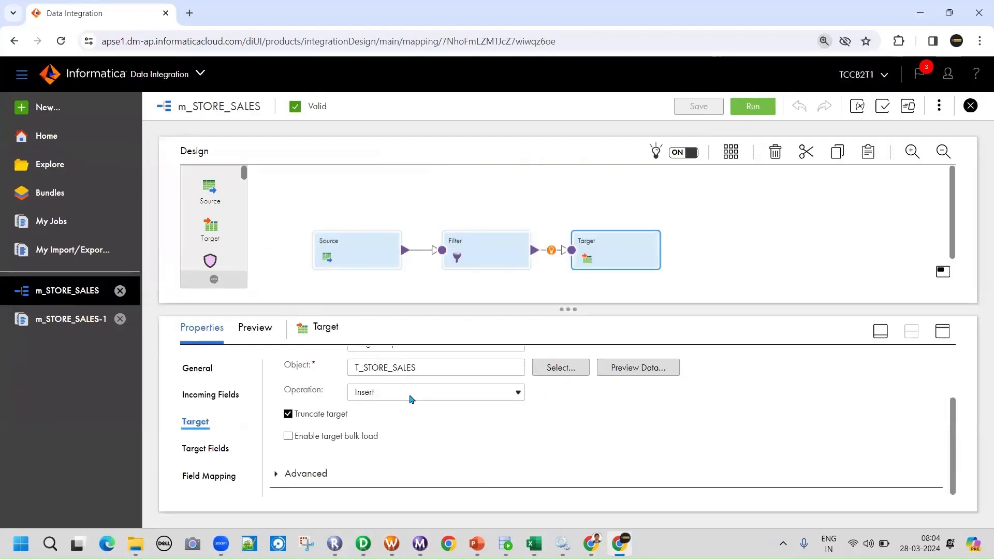
left_click_drag(349, 415, 301, 417)
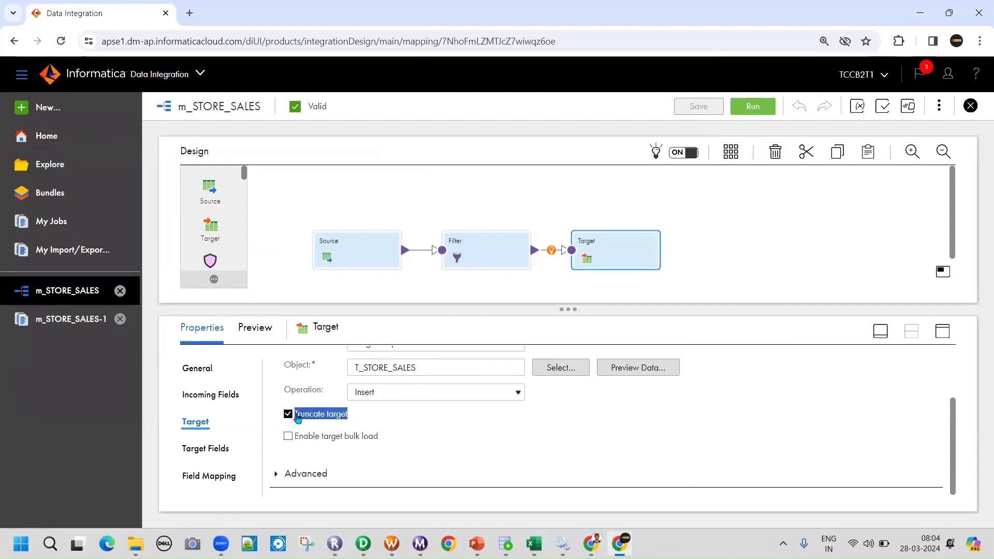
left_click(391, 429)
scroll(424, 417, "up", 1)
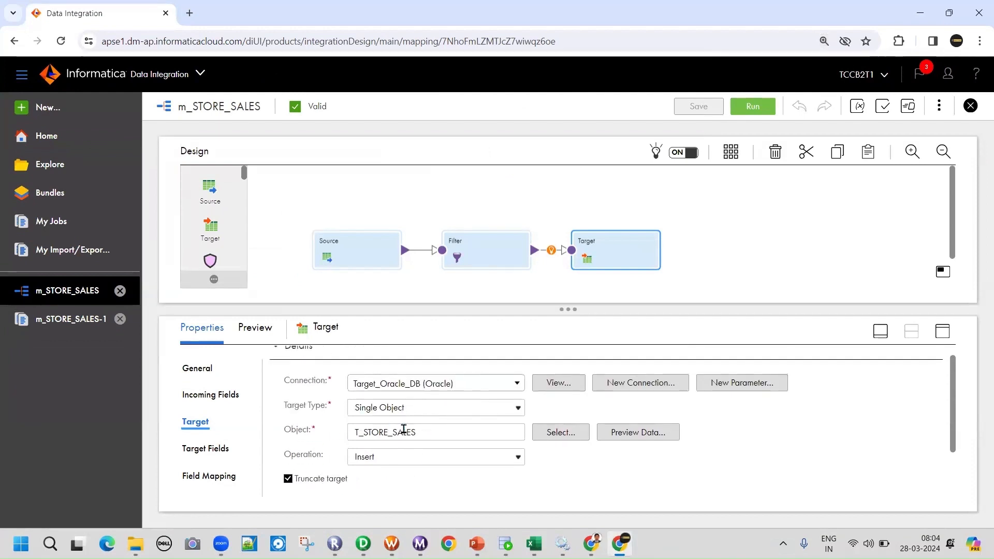
left_click_drag(416, 432, 337, 435)
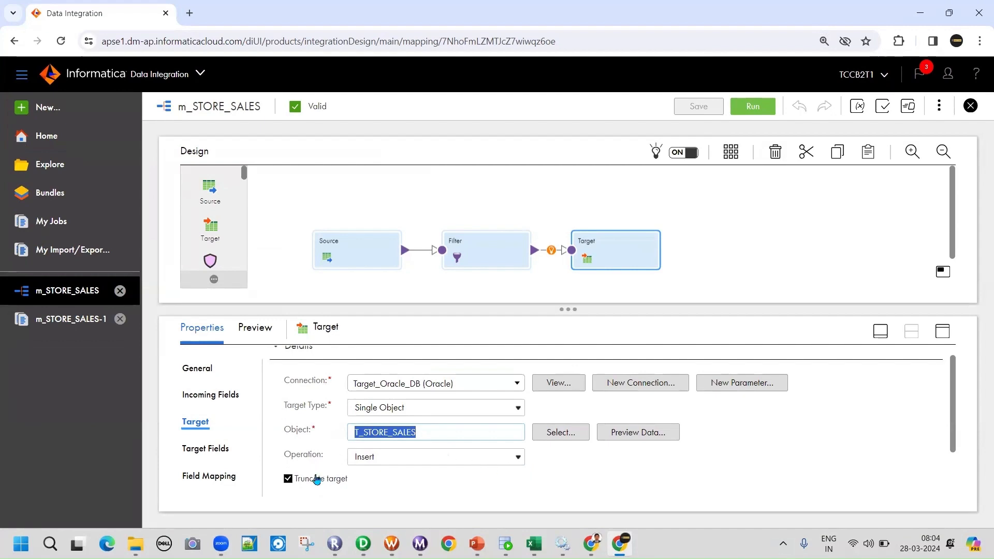
key("alt+Tab")
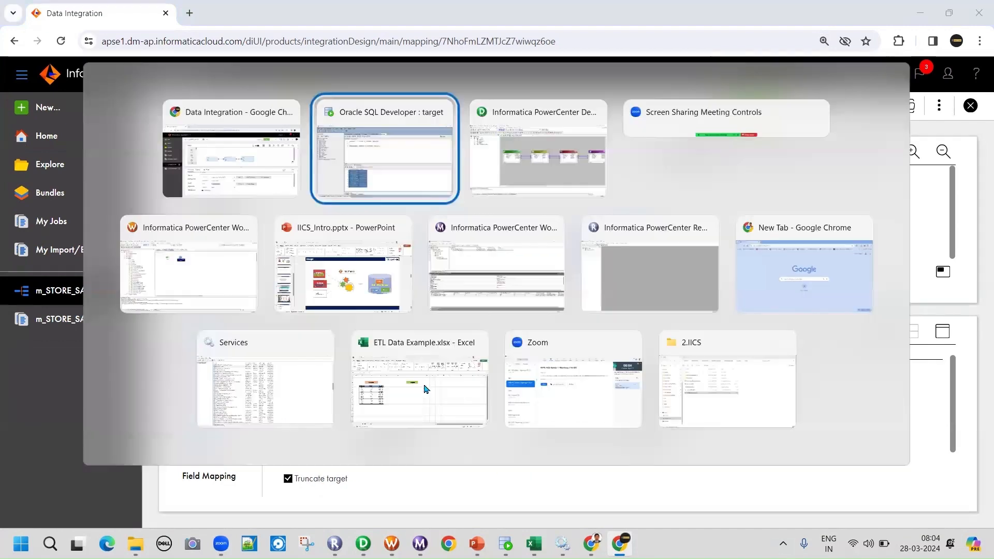
key("alt+shift+Tab")
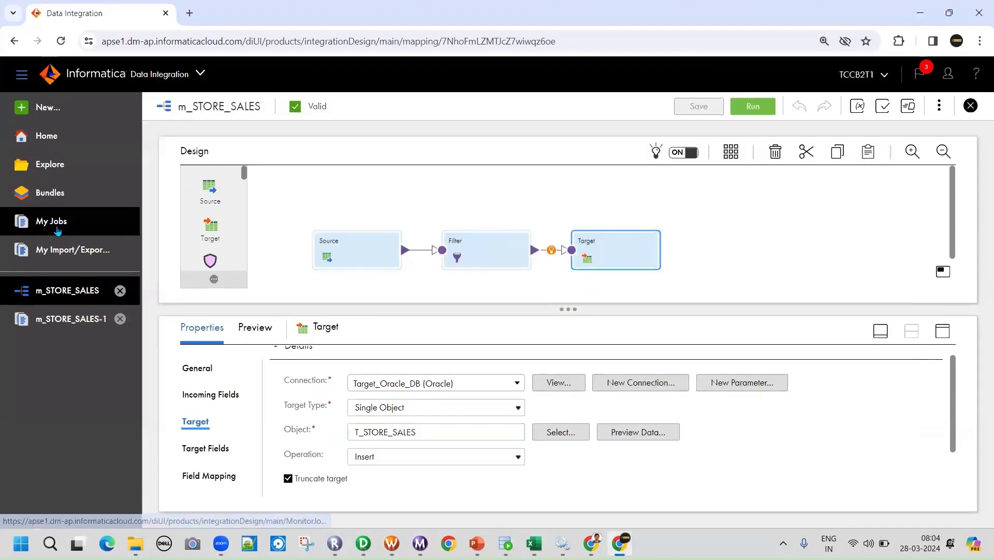
Step: Open the m_STORE_SALES-2 job from the job list and check the source and target success rows
left_click(52, 222)
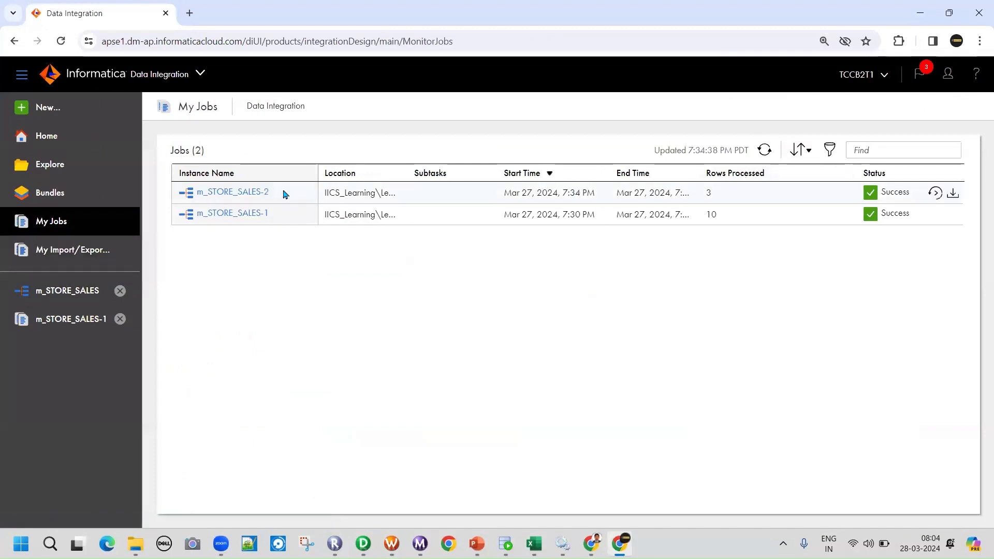
left_click(256, 193)
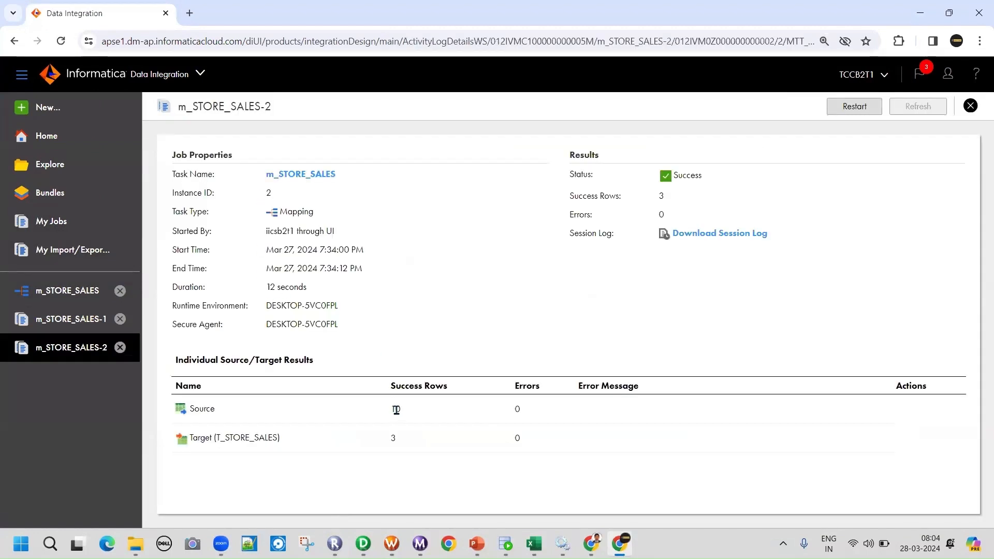
double_click(396, 410)
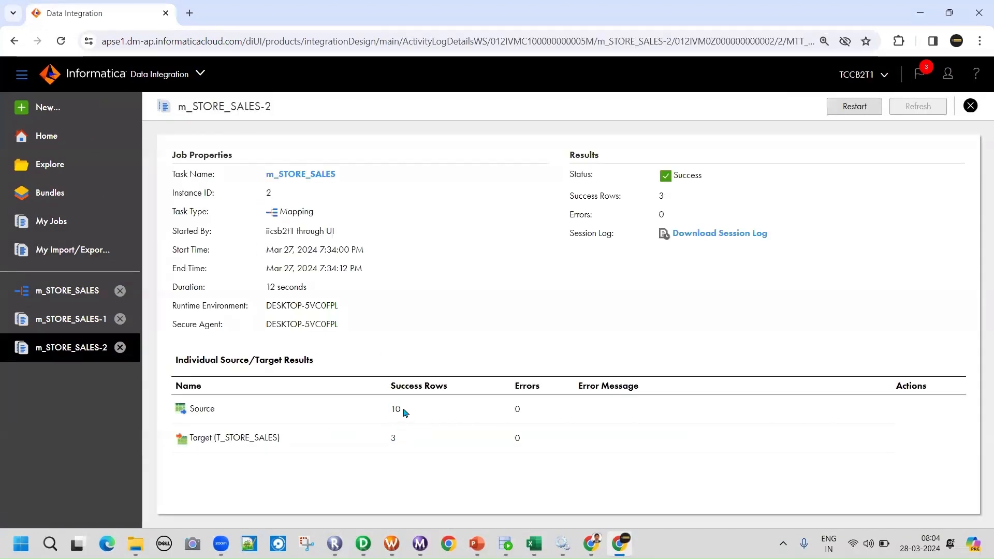
double_click(393, 438)
Step: Switch to Oracle SQL Developer, rerun select * from T_STORE_SALES in the target worksheet and review the loaded rows
key("alt+Tab")
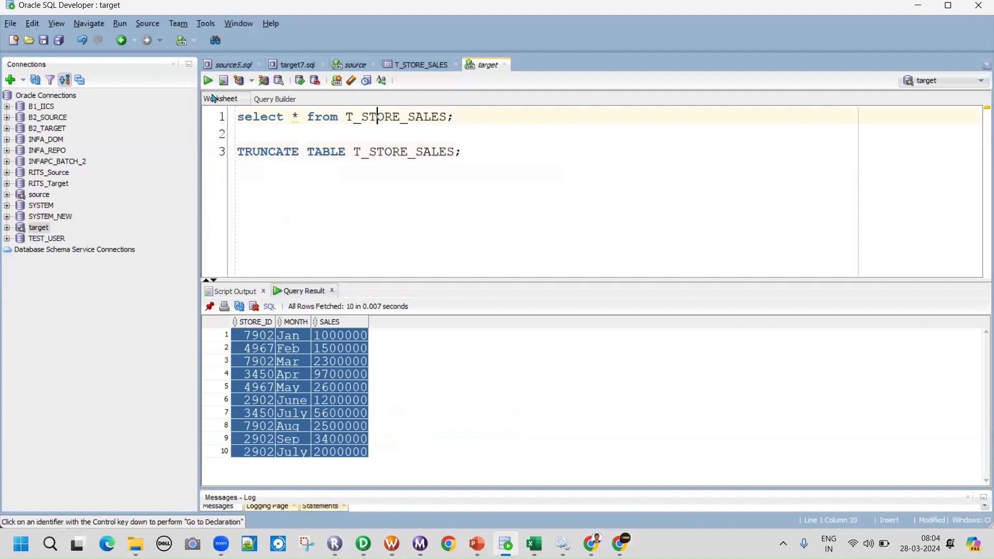
key("ctrl+Return")
left_click_drag(255, 336, 363, 365)
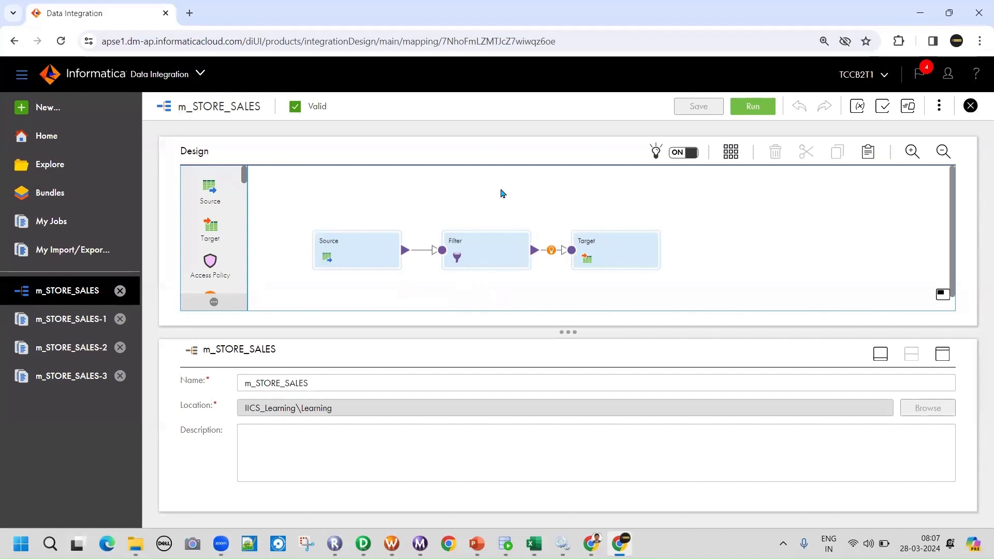
Step: In the m_STORE_SALES mapping, look at the Filter transformation and the transformations suggested for the link between Filter and Target
left_click_drag(428, 329, 428, 308)
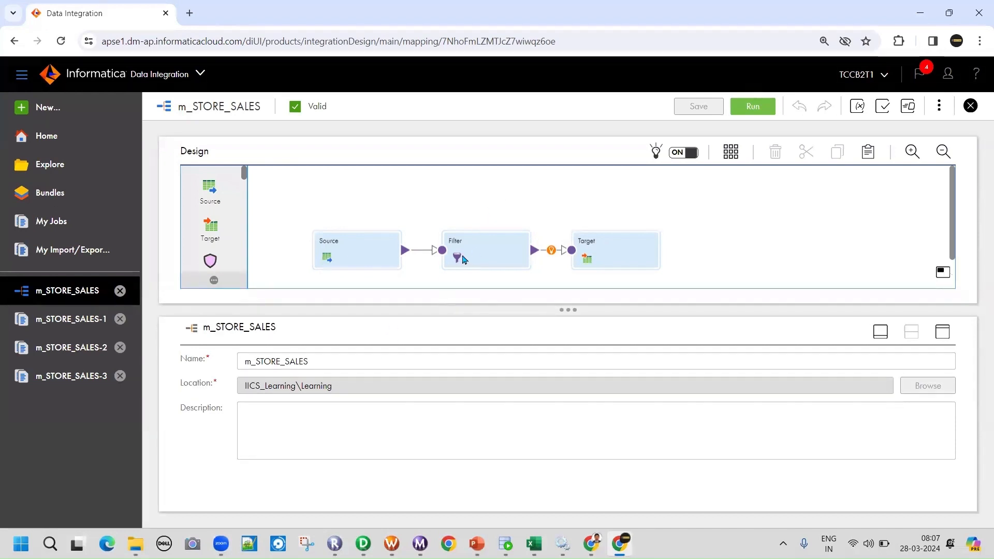
left_click(458, 257)
left_click(494, 216)
scroll(241, 258, "down", 1)
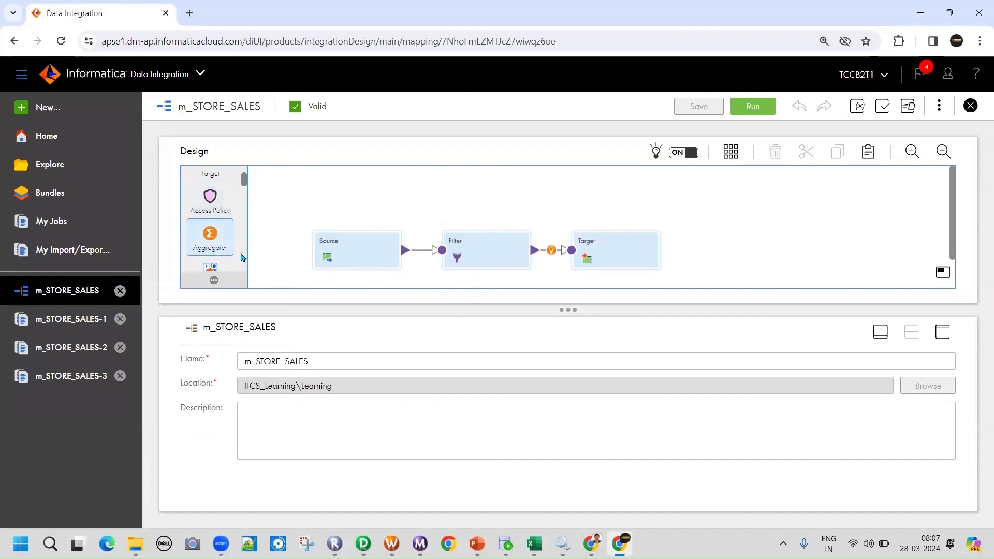
left_click(553, 253)
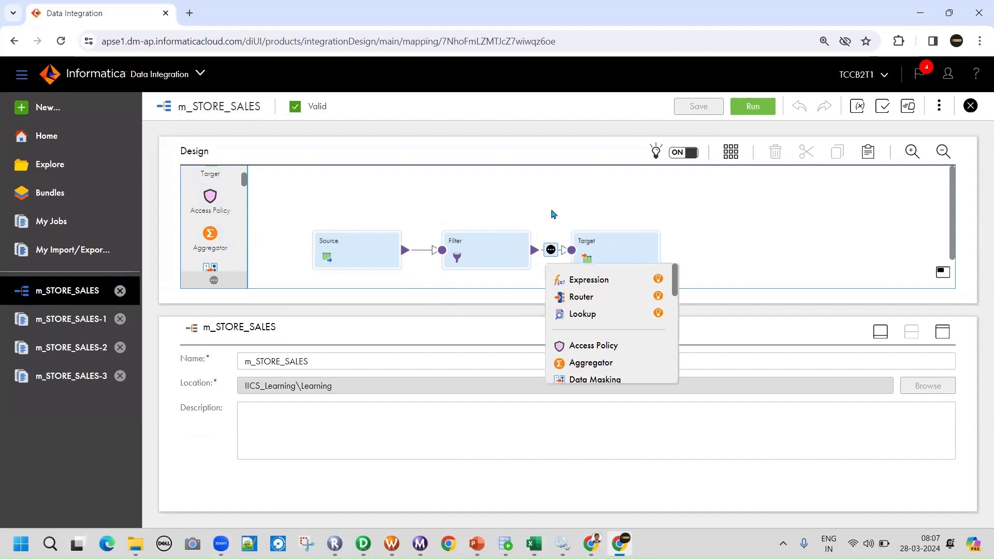
Step: Enlarge the mapping's design area and browse the full palette of available transformations
left_click_drag(250, 309, 252, 397)
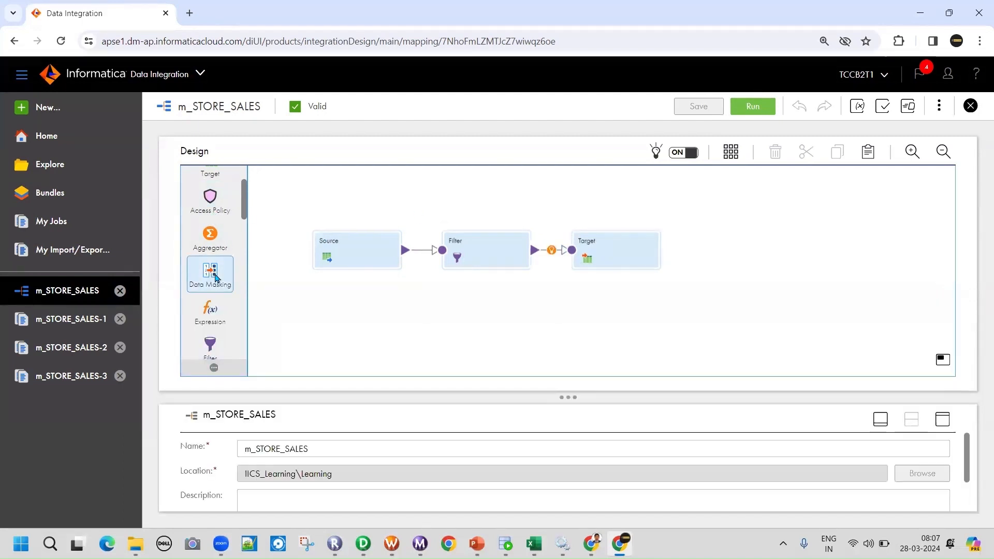
scroll(215, 303, "down", 5)
scroll(215, 303, "up", 10)
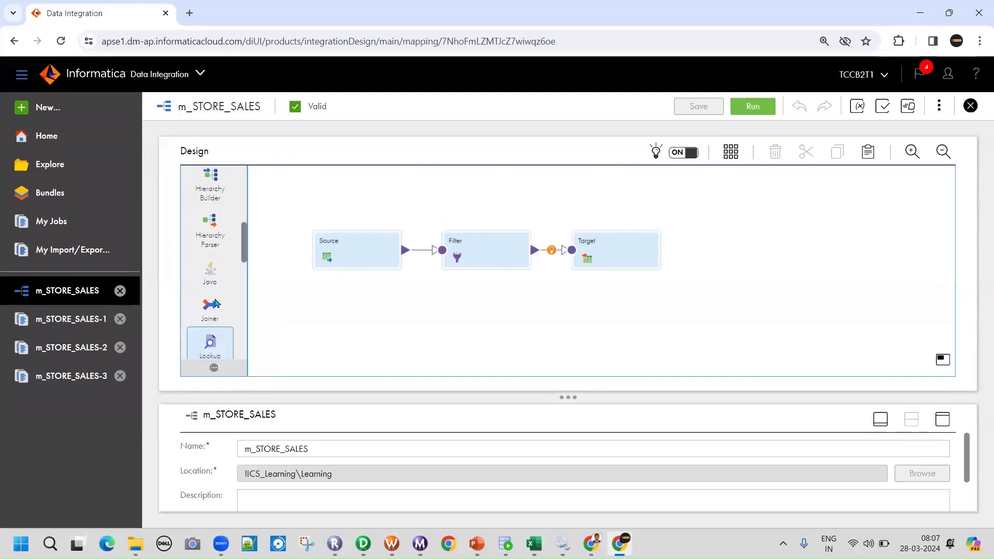
scroll(215, 259, "down", 4)
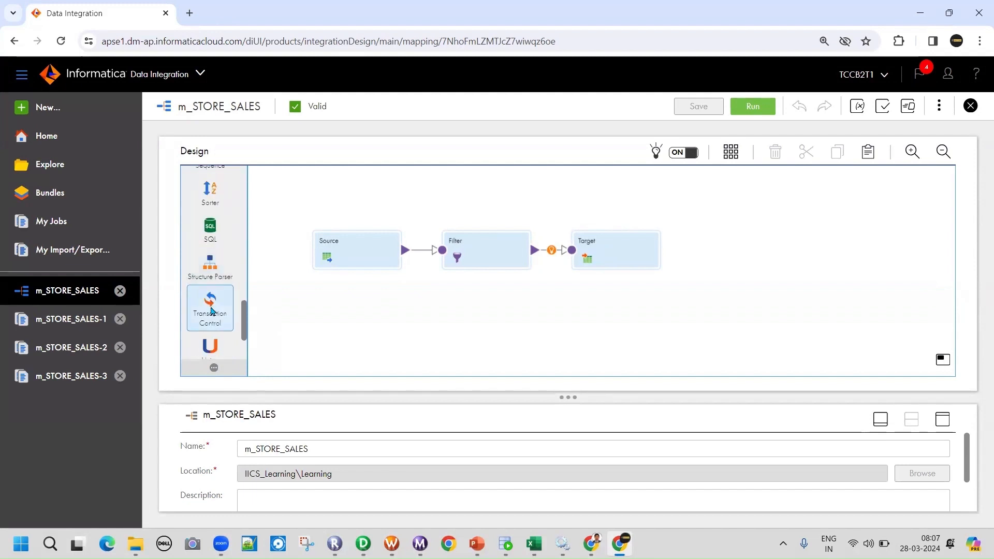
scroll(216, 310, "down", 2)
scroll(213, 299, "up", 8)
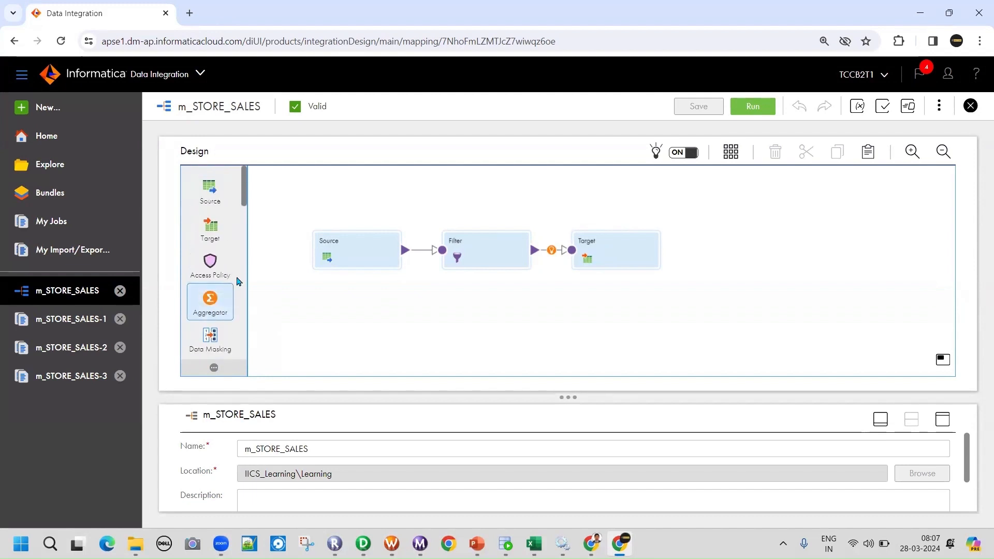
left_click(464, 247)
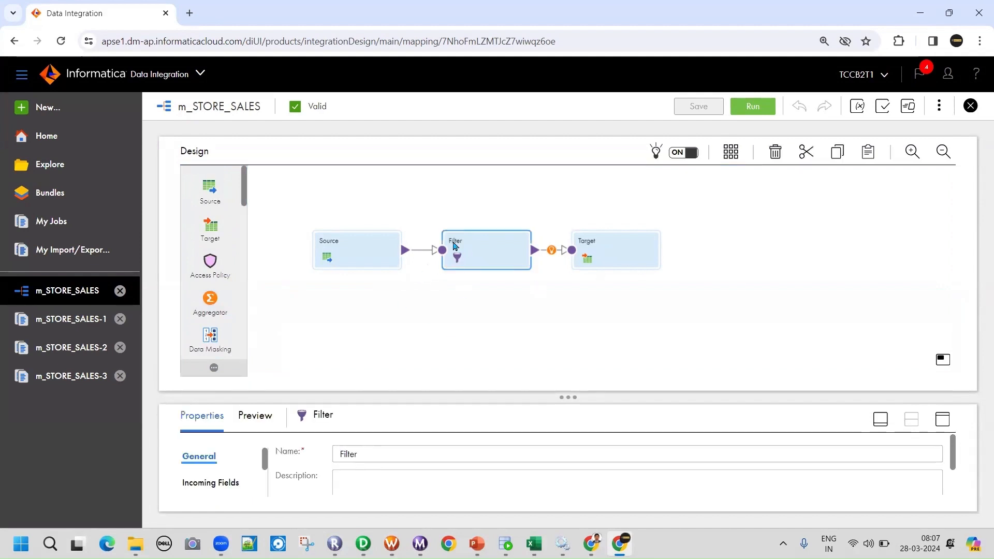
left_click(406, 222)
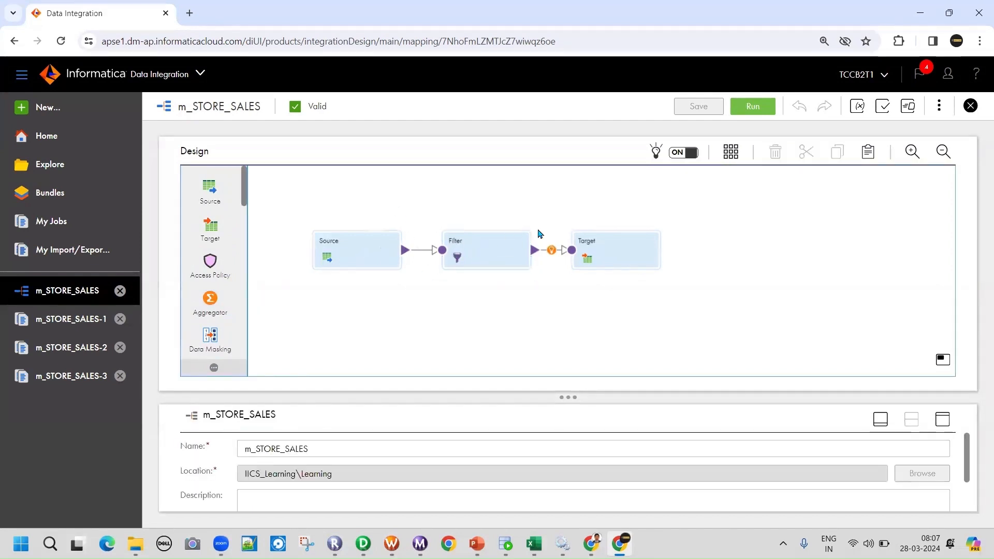
left_click(481, 257)
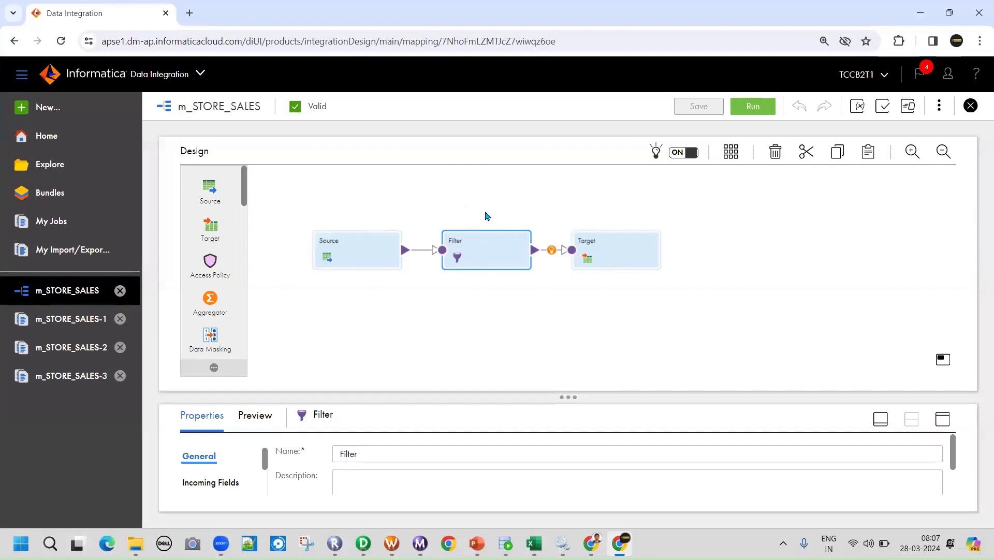
left_click(487, 214)
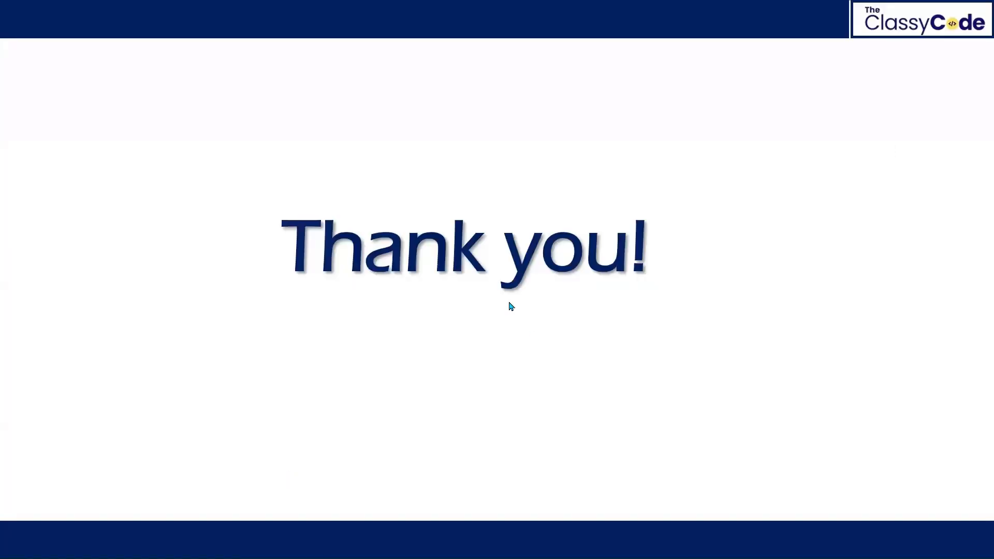
Step: In PowerPoint, exit the slide show and color the website address on the Thank you slide dark blue
key("Escape")
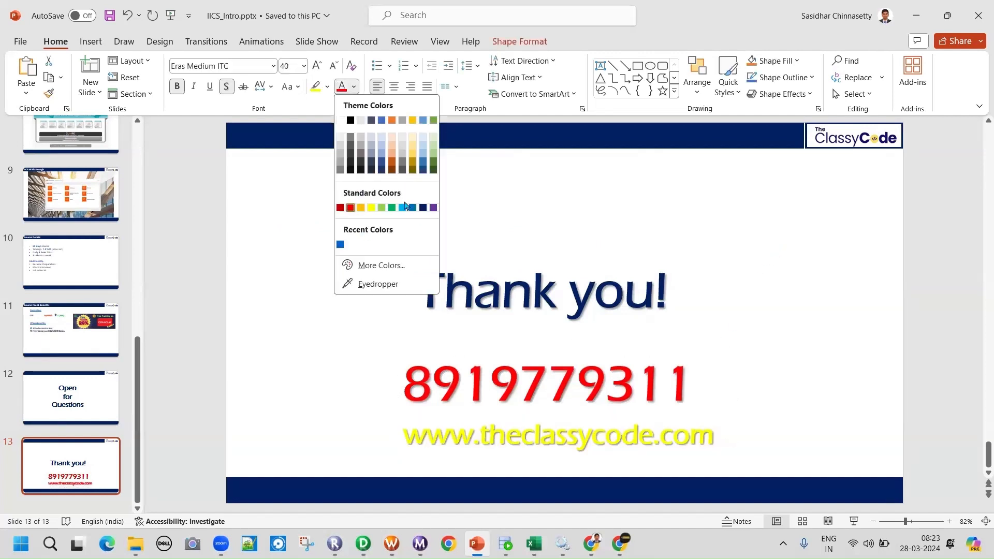
left_click(419, 208)
left_click(783, 277)
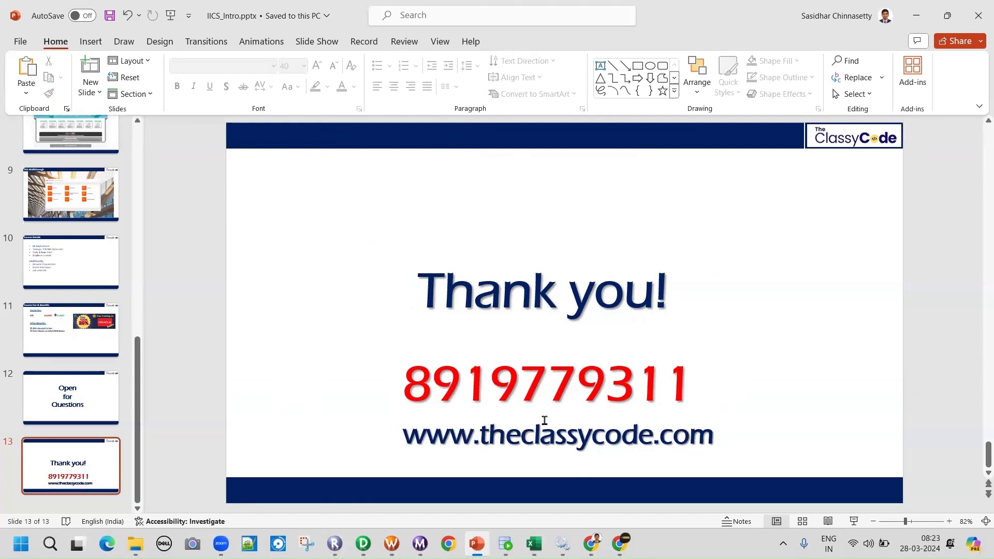
left_click_drag(522, 435, 653, 435)
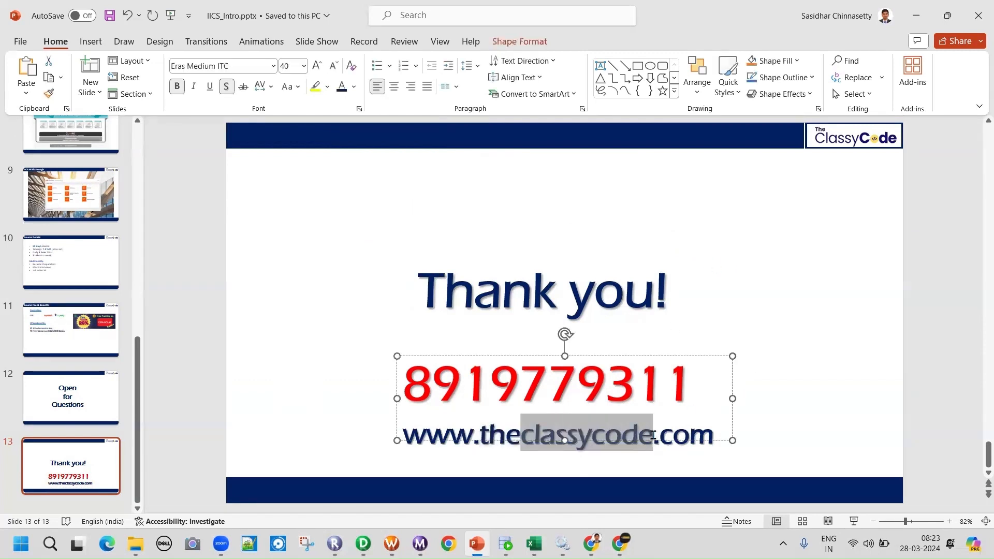
left_click(520, 434)
left_click_drag(482, 431, 654, 431)
left_click_drag(933, 378, 653, 417)
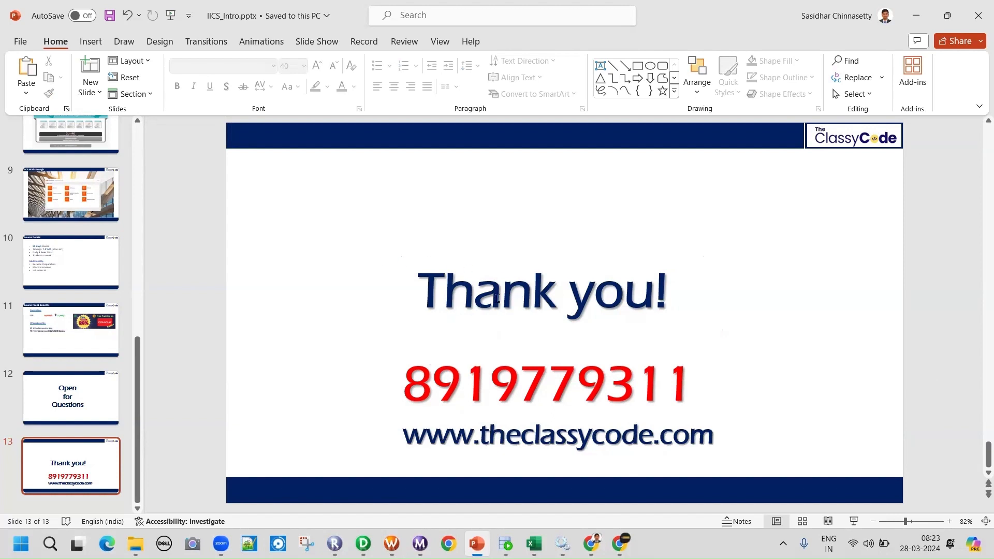
Step: Switch to Chrome, open theclassycode.com in a new tab and go to its IICS – Informatica Intelligent Cloud Services course page
mouse_move(621, 542)
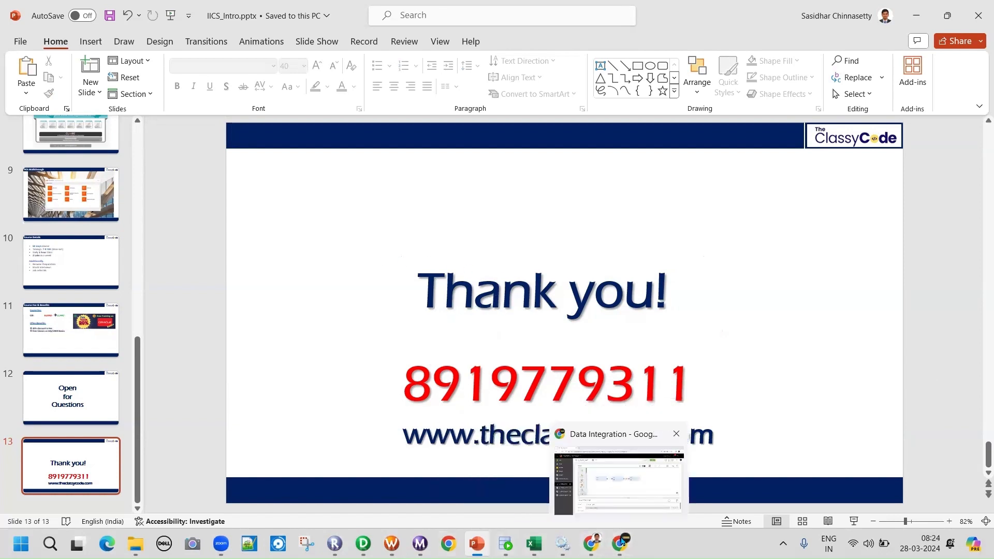
left_click(650, 469)
left_click(189, 14)
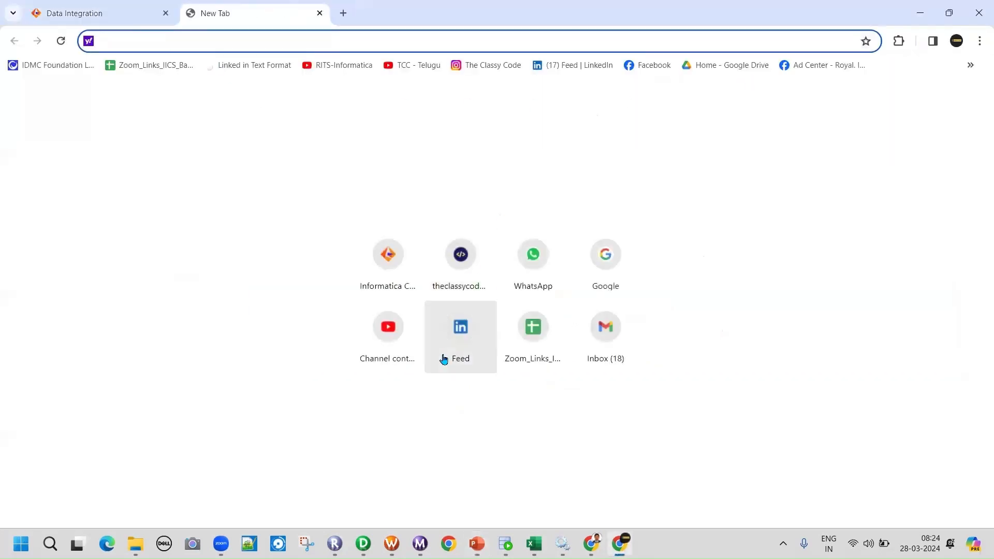
left_click(460, 255)
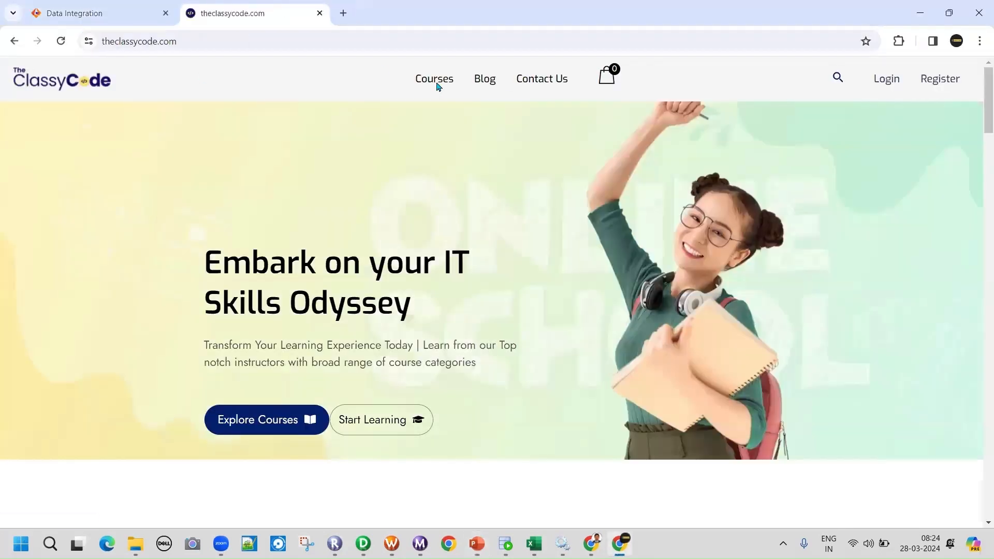
left_click(436, 86)
scroll(598, 269, "down", 2)
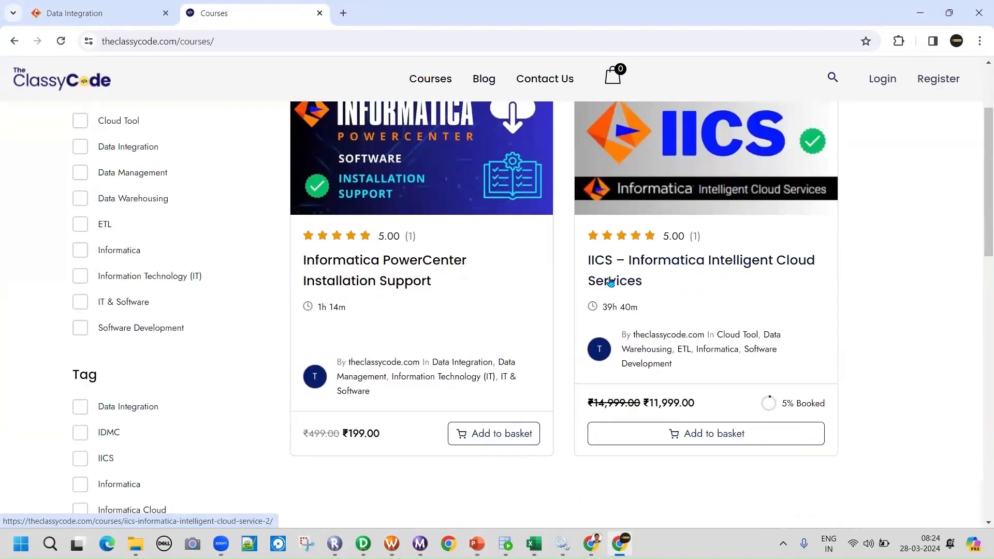
left_click(650, 266)
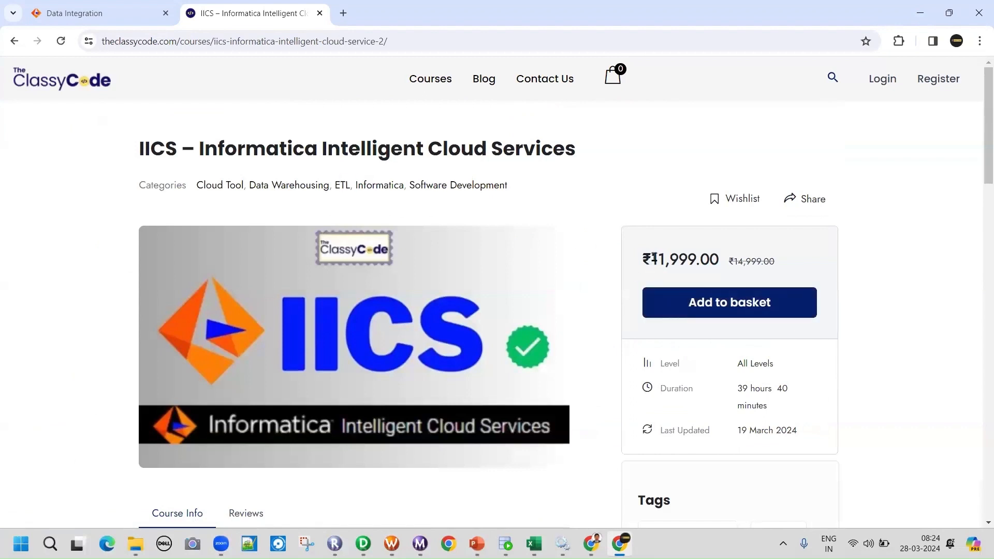
Step: Examine the price of the IICS course on its page
mouse_move(650, 258)
left_mouse_down()
mouse_move(700, 259)
mouse_move(684, 260)
left_mouse_up()
left_click(695, 255)
left_click_drag(696, 259, 654, 261)
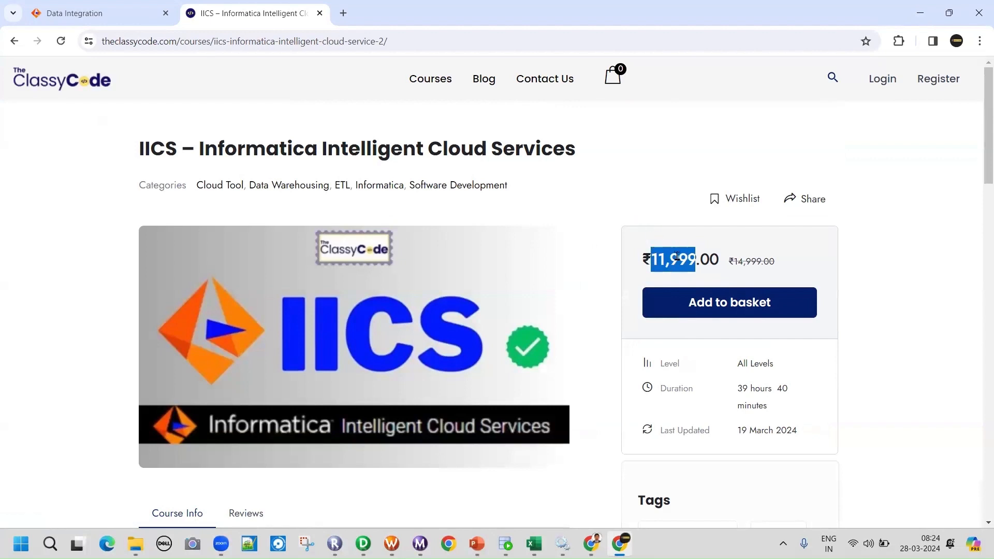
left_click(693, 253)
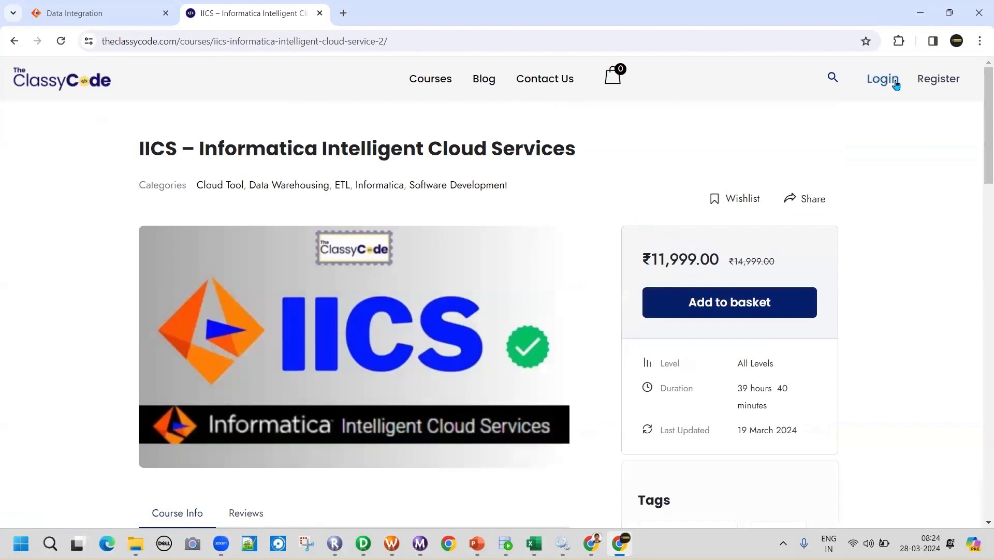
Step: Add the IICS course to the basket and proceed to checkout
left_click(710, 321)
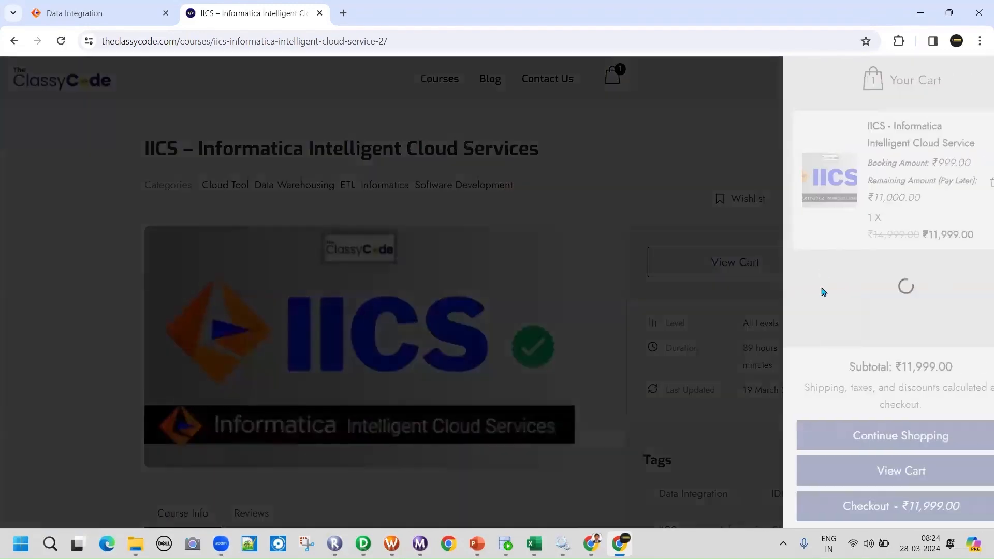
left_click(876, 506)
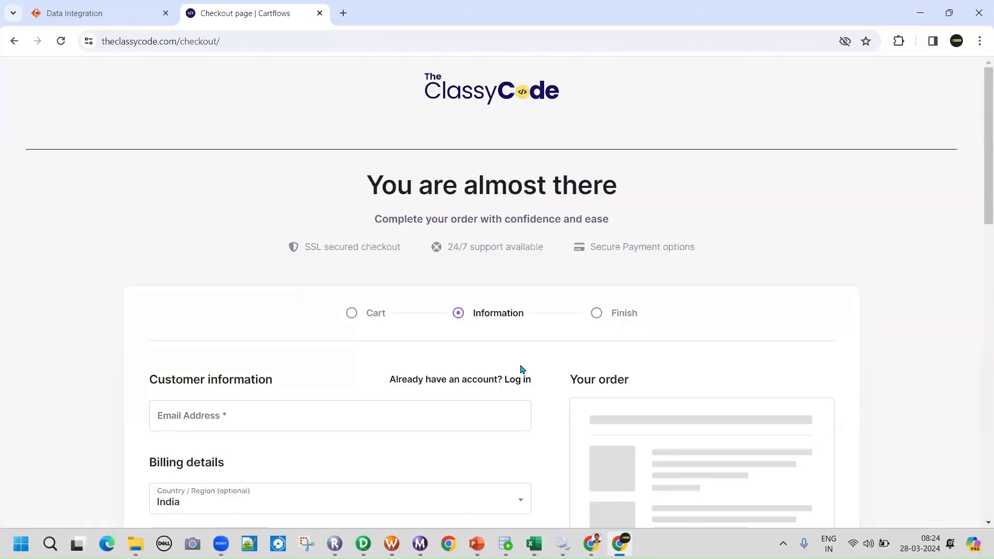
Step: Examine the booking amount and the remaining pay-later amount of the IICS course in the order summary
scroll(686, 254, "down", 5)
mouse_move(696, 255)
left_mouse_down()
mouse_move(705, 256)
mouse_move(689, 256)
left_mouse_up()
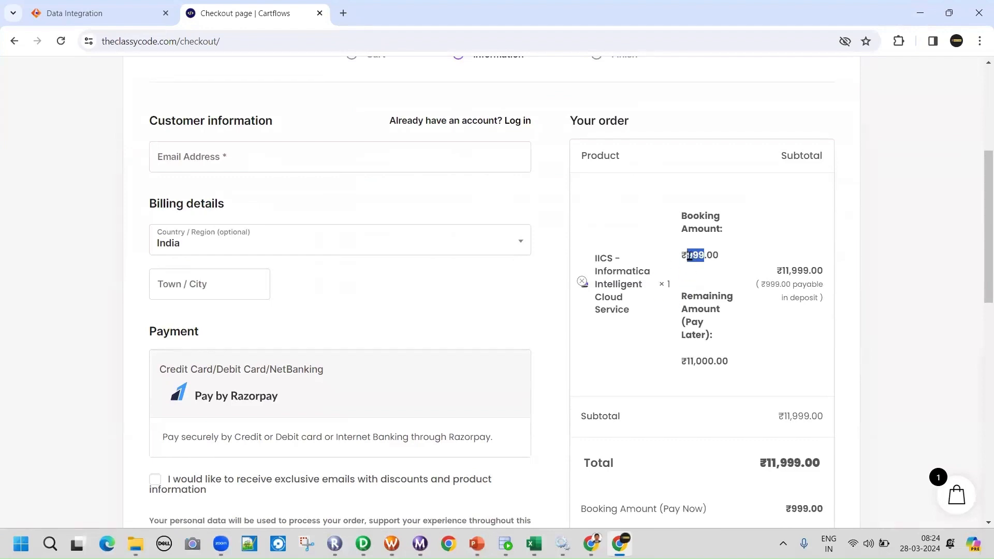
scroll(700, 278, "down", 1)
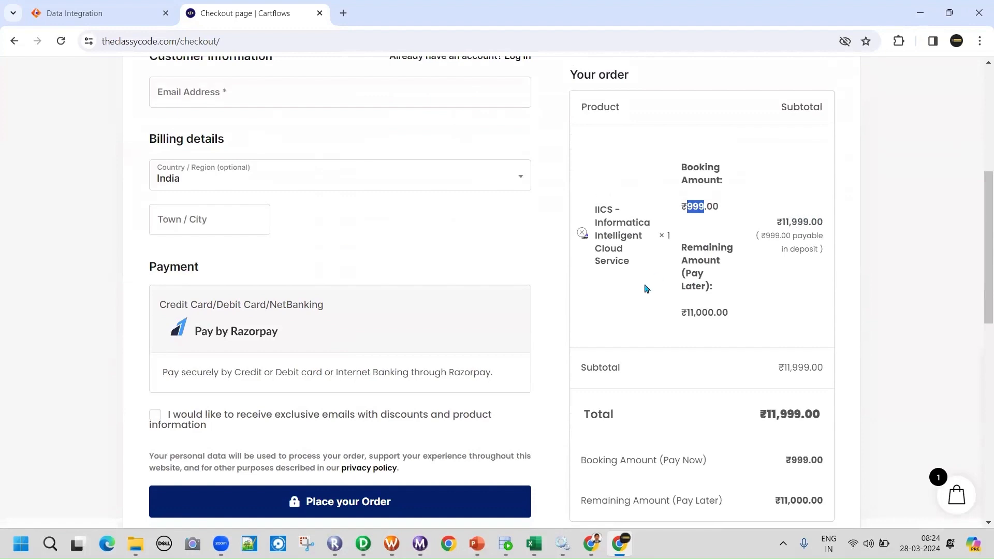
scroll(647, 288, "down", 1)
left_click_drag(689, 248, 713, 248)
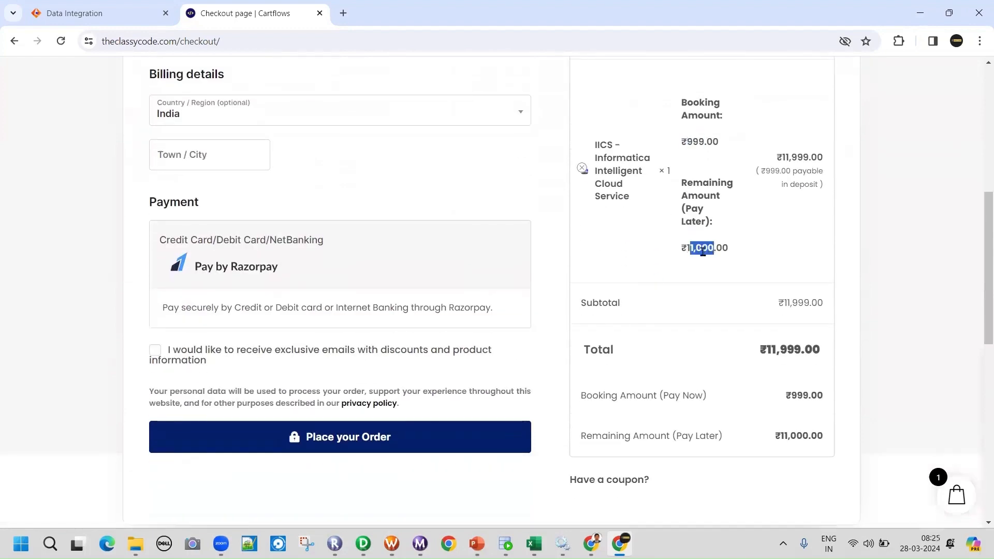
Step: Apply the coupon code IICSB1000 to the order
scroll(661, 315, "down", 4)
left_click(615, 285)
left_click(640, 294)
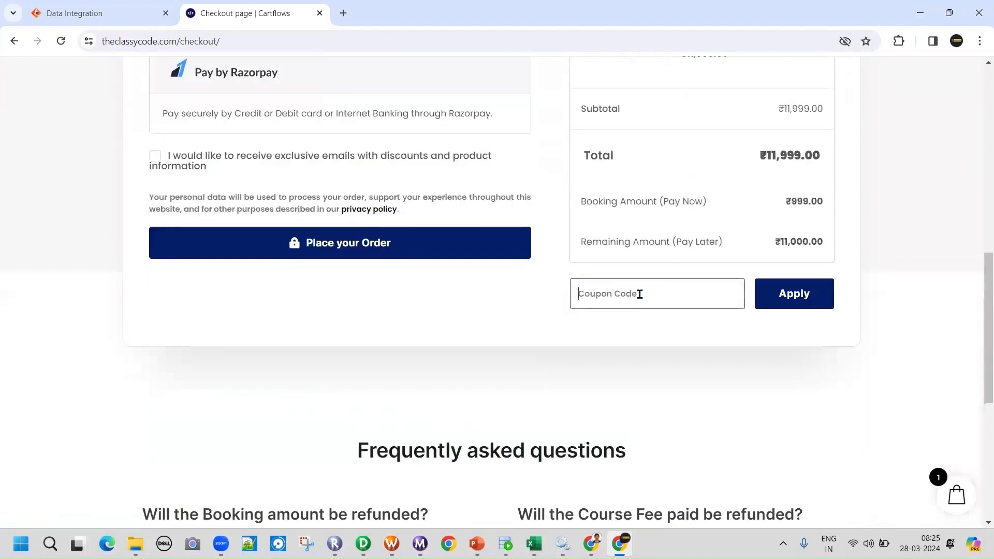
type("IICSB1000")
left_click(785, 306)
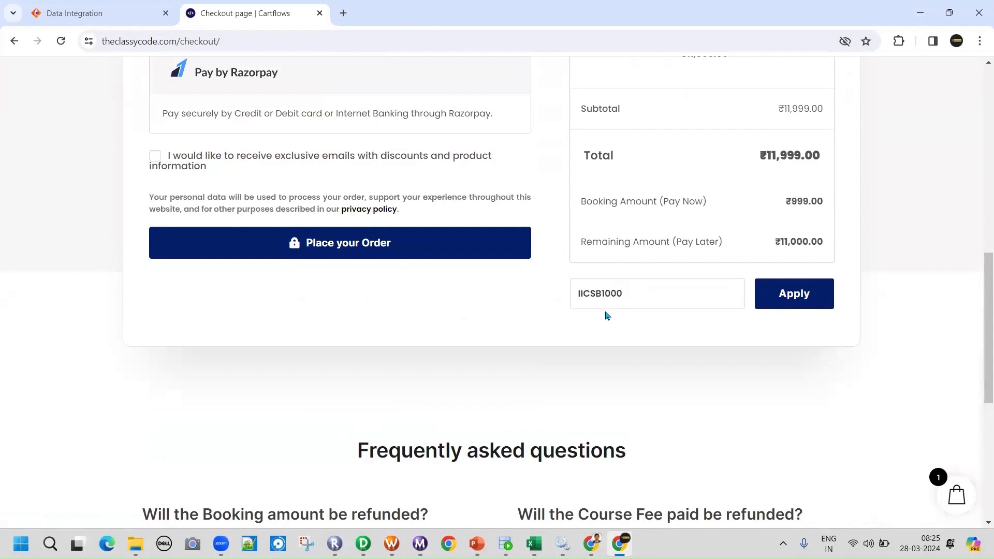
Step: Examine the order total after the coupon discount and compare it with the booking and remaining amounts
scroll(729, 292, "up", 2)
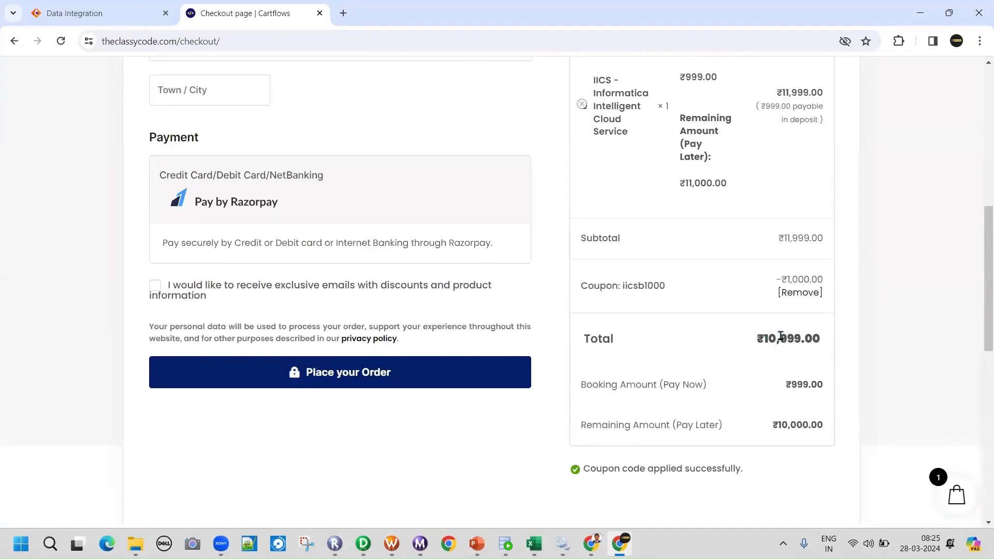
left_click_drag(764, 337, 802, 337)
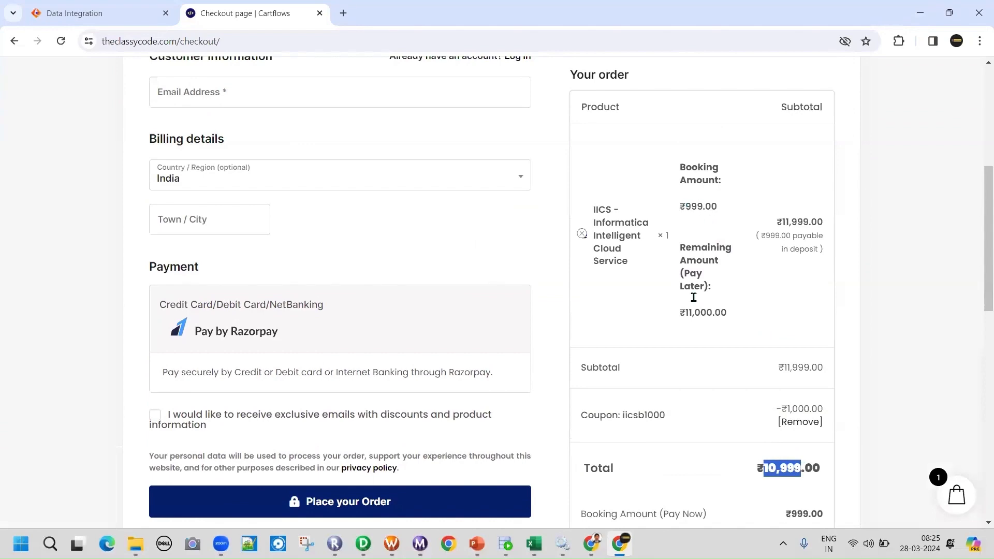
scroll(694, 297, "down", 2)
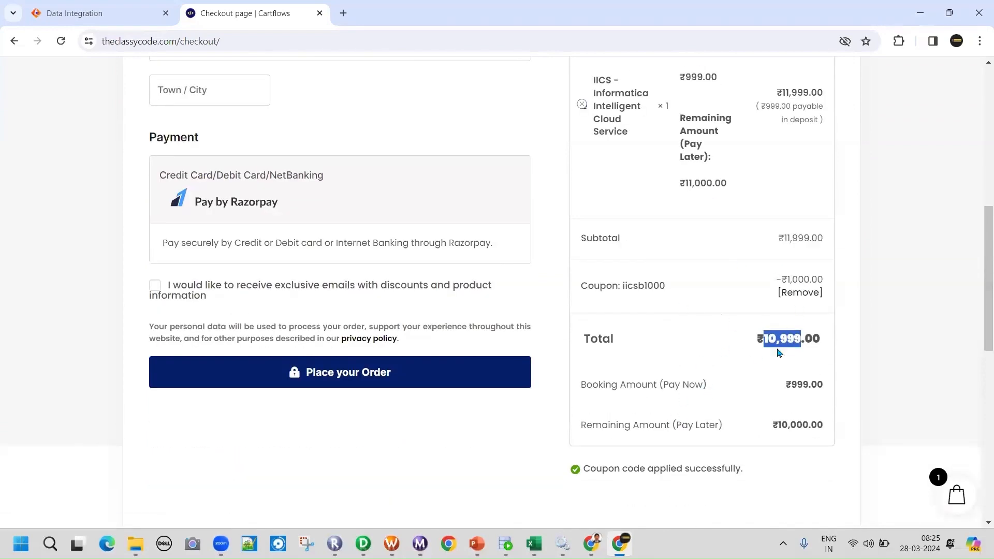
scroll(728, 225, "up", 2)
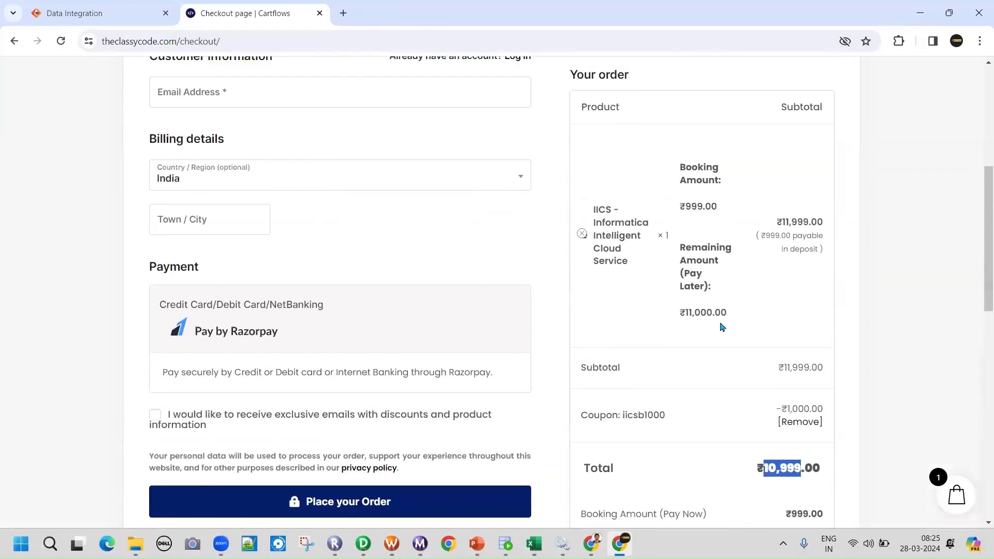
scroll(661, 293, "down", 3)
Step: Fill in the customer's email address from the saved suggestion and go to the account password field
scroll(321, 284, "up", 6)
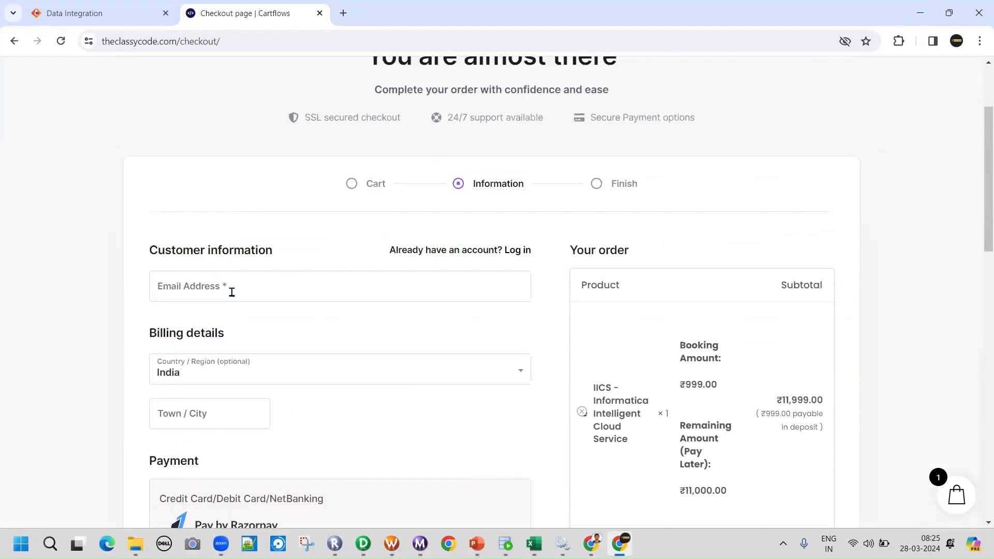
left_click(232, 292)
left_click(262, 322)
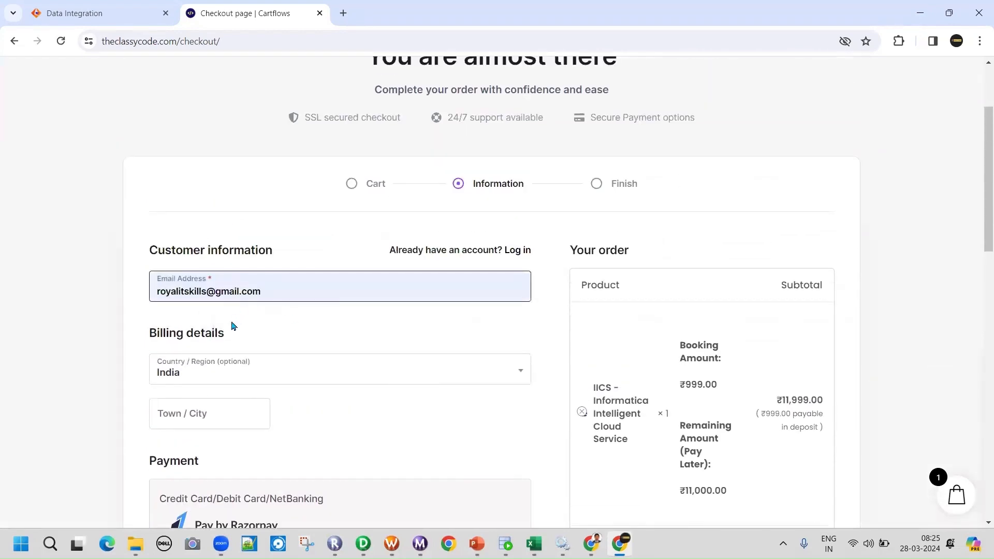
scroll(209, 280, "down", 1)
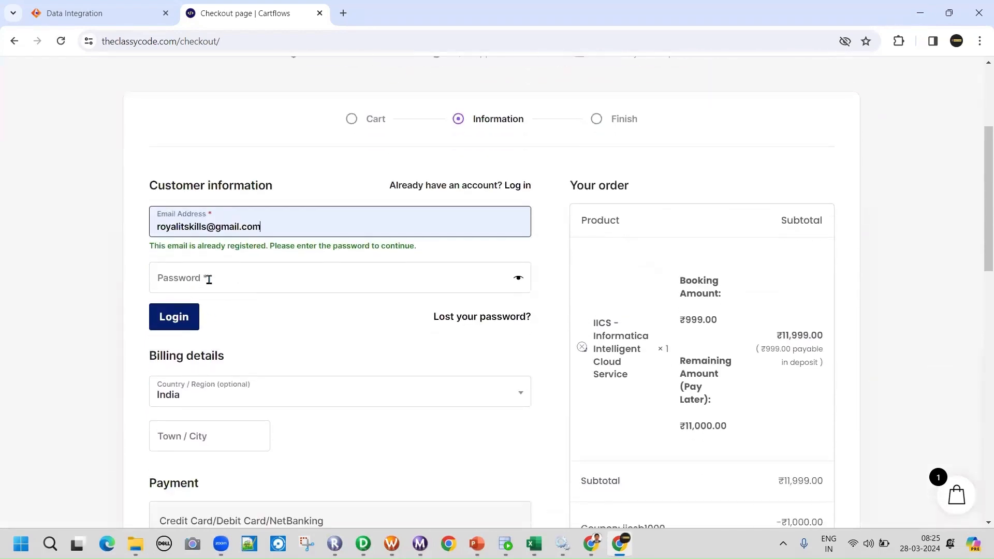
left_click(228, 283)
Step: Review the checkout page from the customer information and billing details to the payment and order summary
scroll(310, 342, "down", 7)
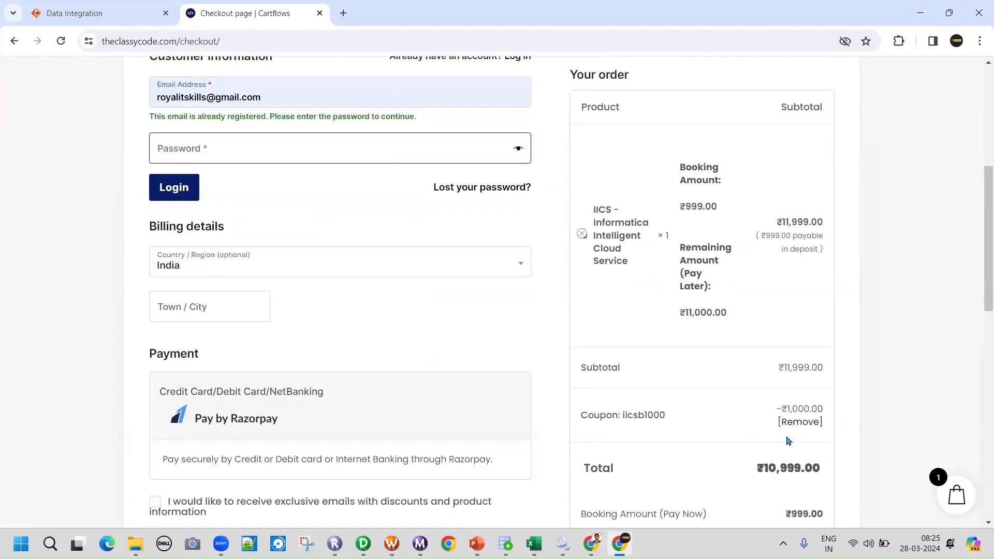
scroll(720, 295, "up", 10)
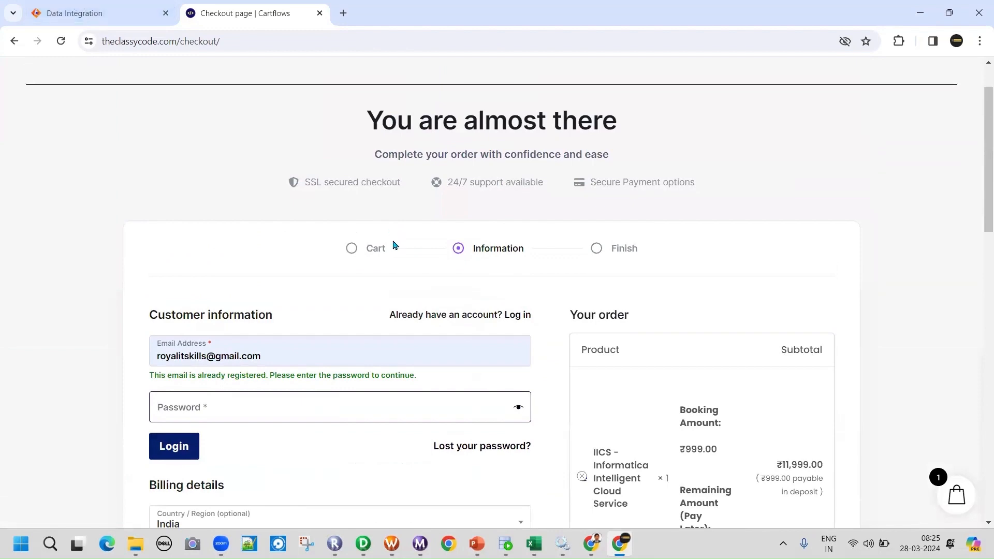
scroll(393, 247, "down", 3)
scroll(362, 312, "down", 3)
scroll(362, 312, "up", 7)
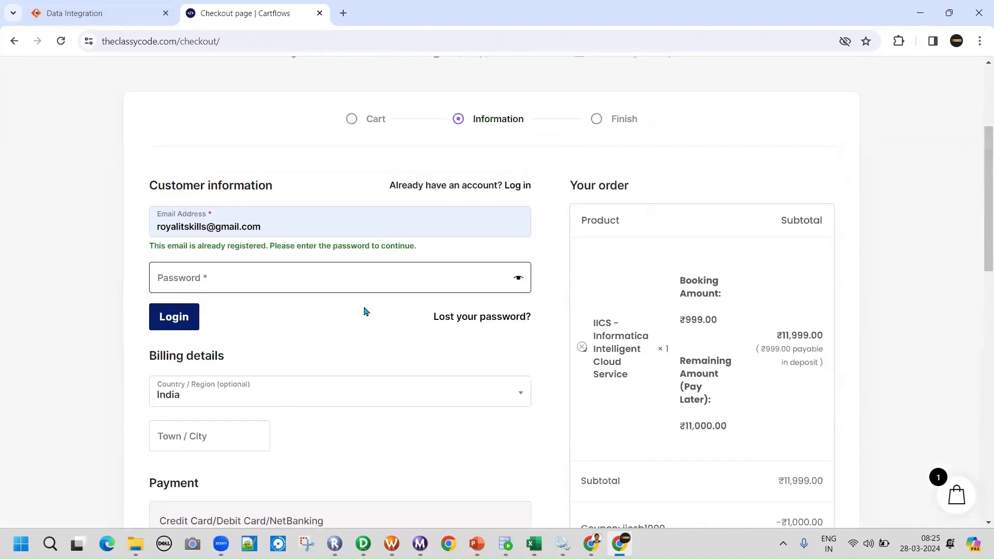